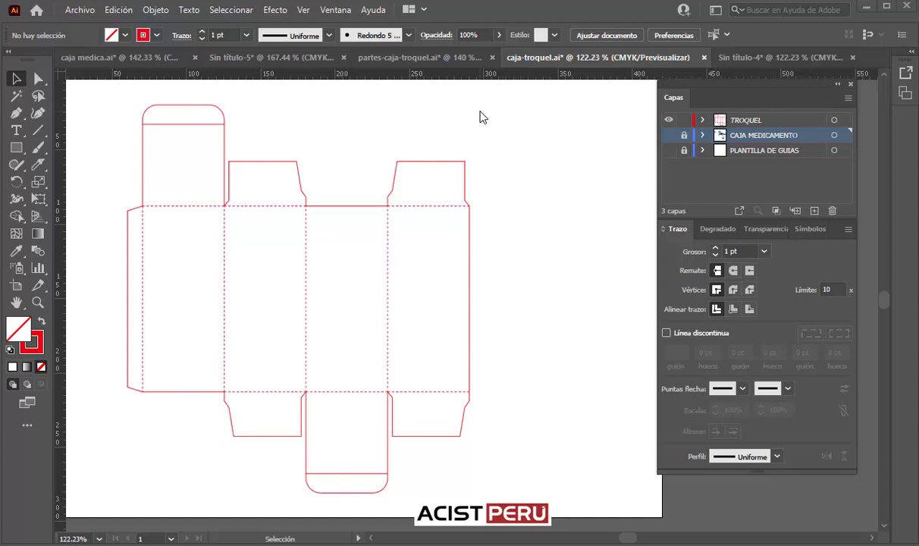
Hide the TROQUEL die-line layer and show PLANTILLA DE GUIAS and CAJA MEDICAMENTO to reveal the Tritab artwork.
click(669, 120)
click(670, 150)
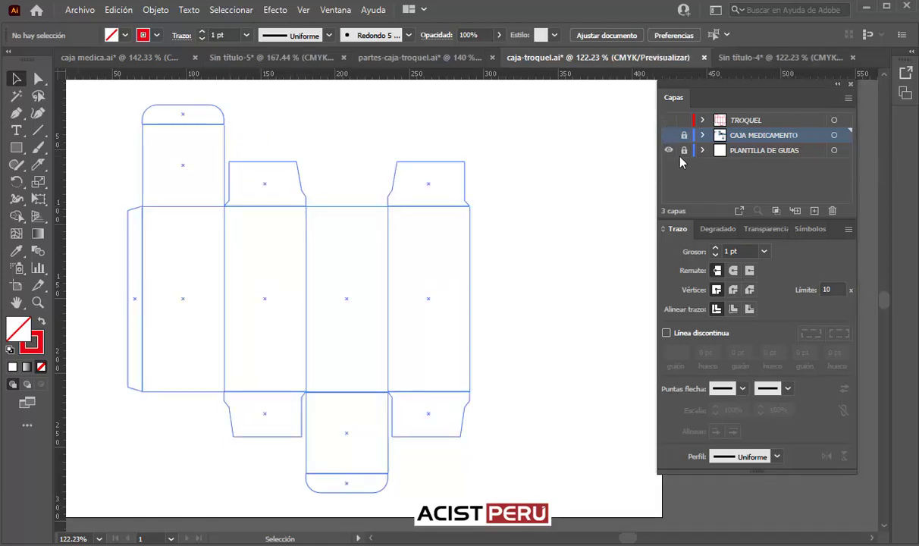
click(669, 150)
click(669, 119)
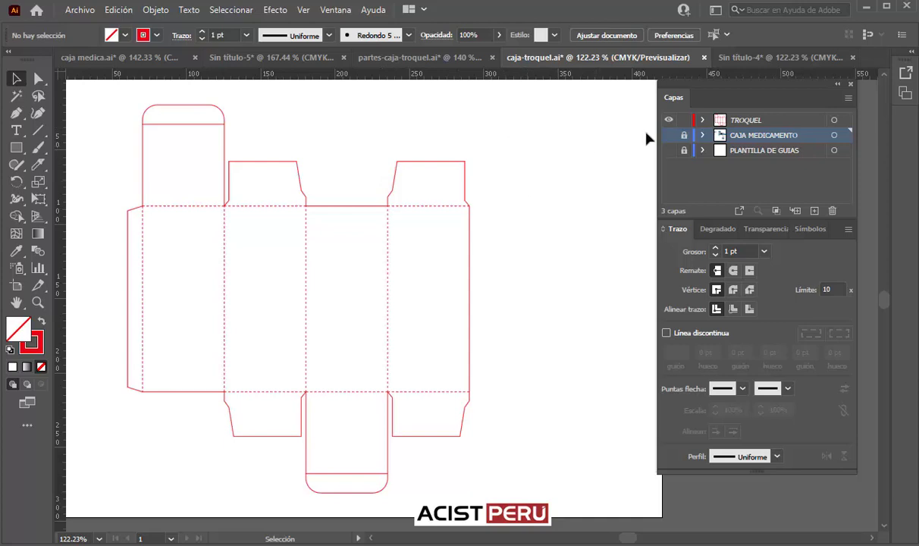
click(669, 136)
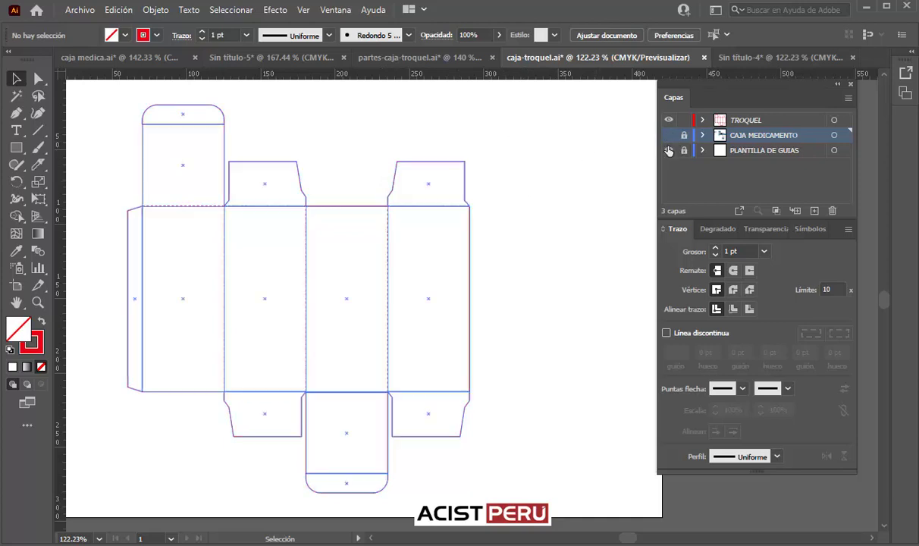
click(669, 120)
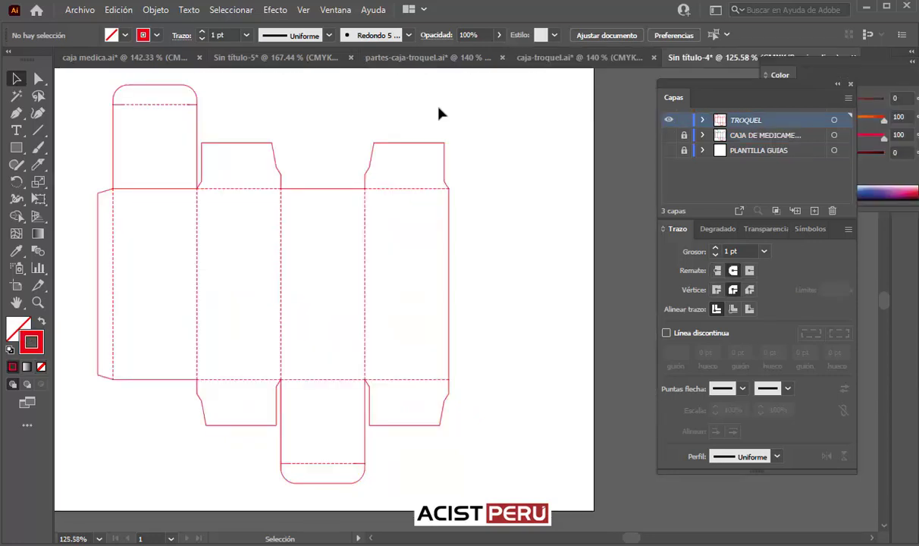
In Sin título-4, hide TROQUEL, show PLANTILLA GUIAS and CAJA DE MEDICAMENTO, and unlock CAJA DE MEDICAMENTO.
click(669, 121)
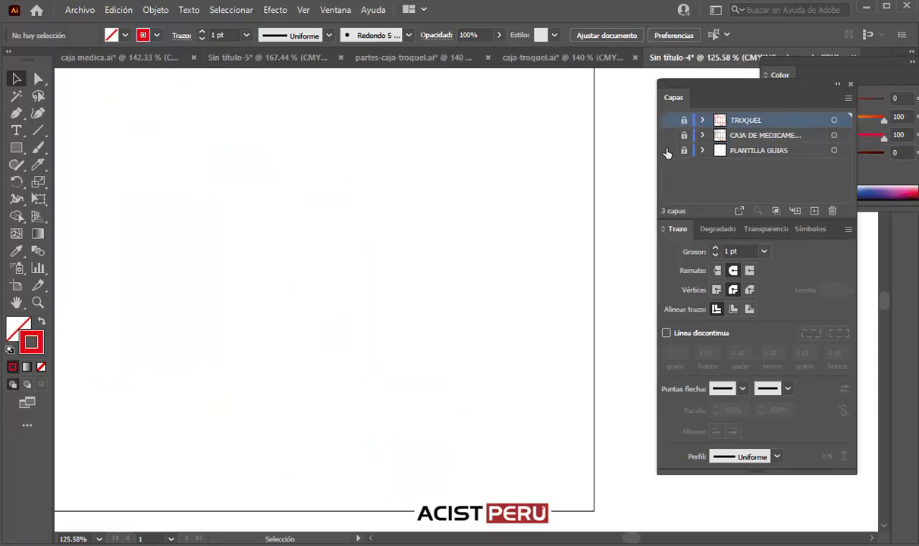
click(668, 150)
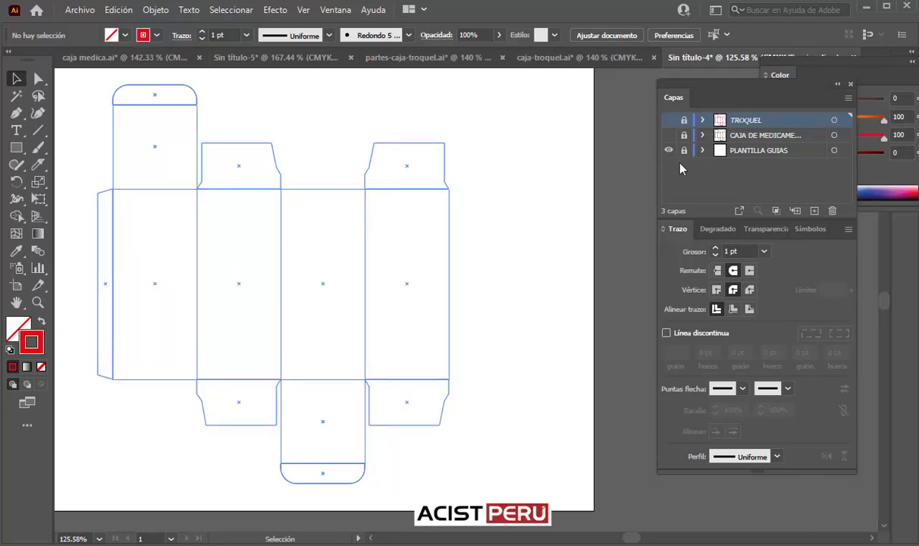
click(663, 120)
click(663, 120)
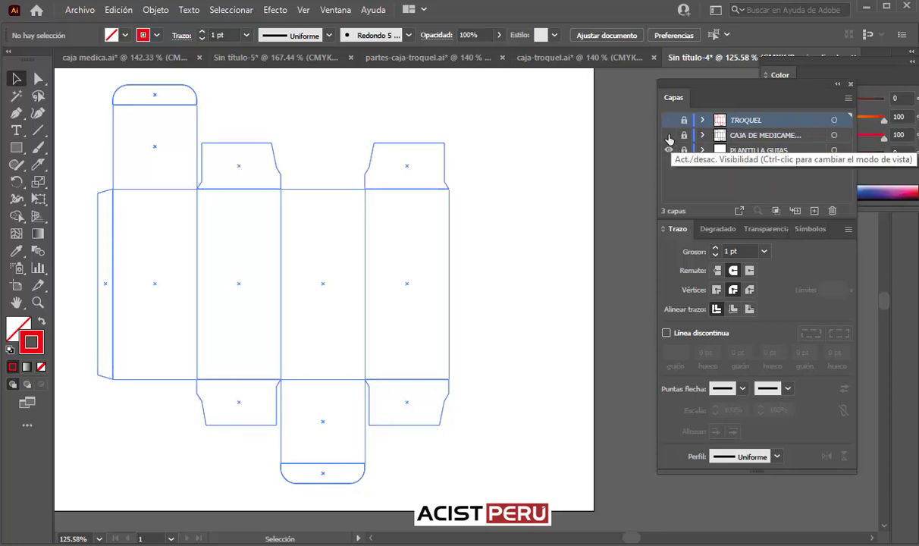
click(669, 135)
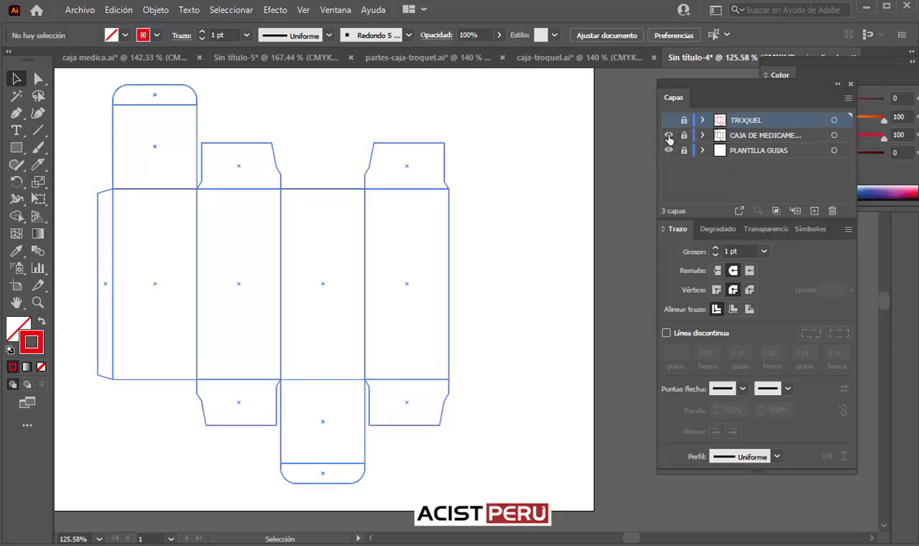
click(755, 136)
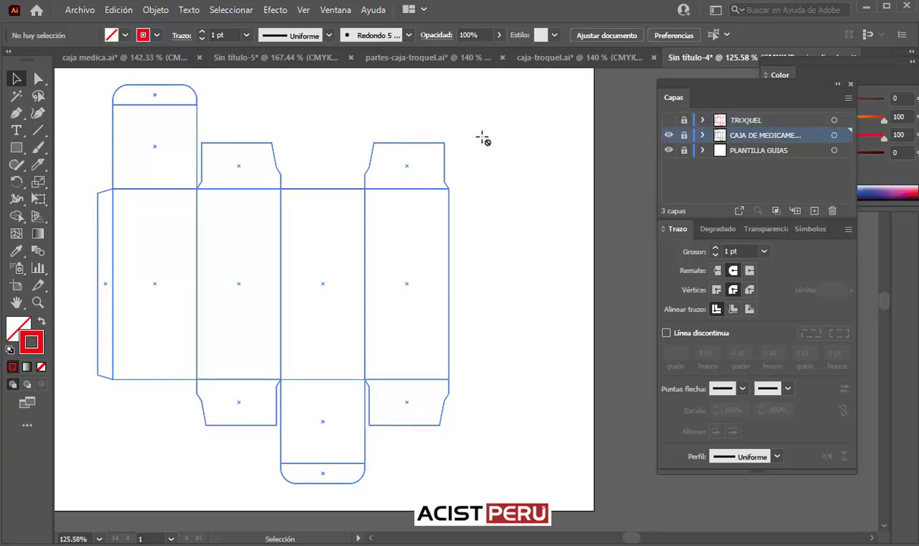
click(685, 137)
Select the blue sample square and SIDUS logo in caja-troquel.ai.
click(547, 57)
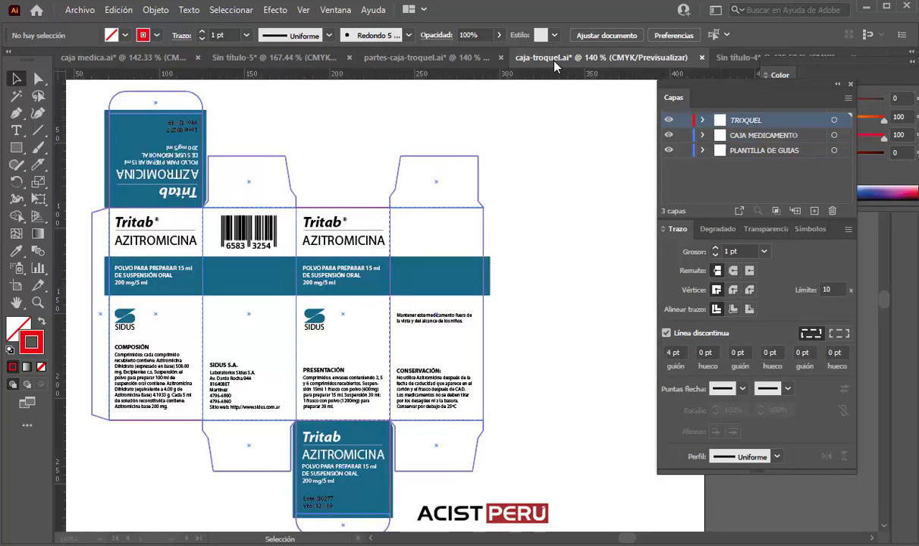
scroll(353, 201, left, 5)
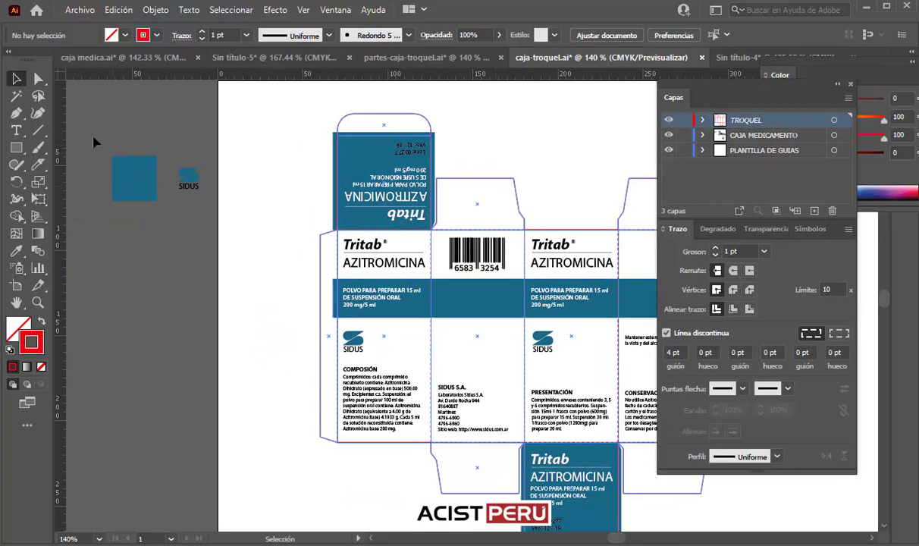
drag(213, 224, 106, 152)
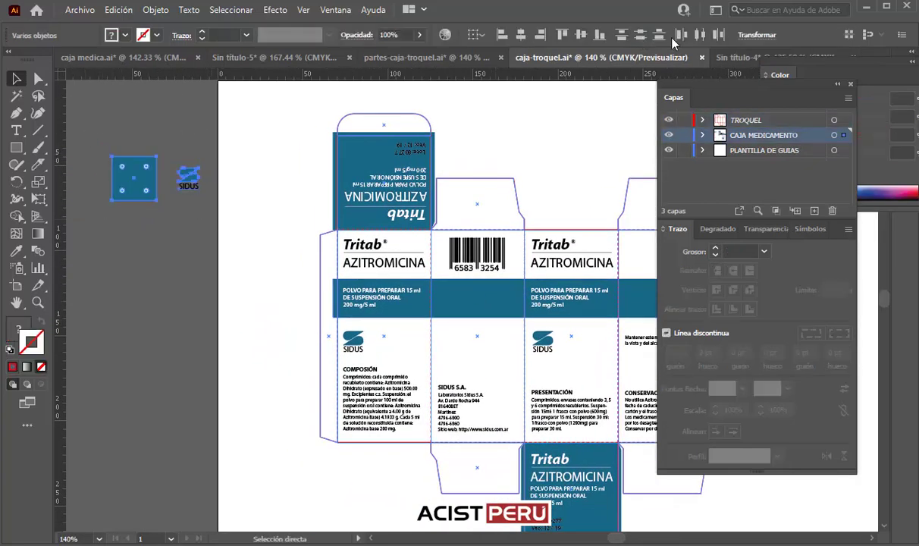
Paste the square and logo into Sin título-4 and place them beside the upper-left flap.
click(733, 58)
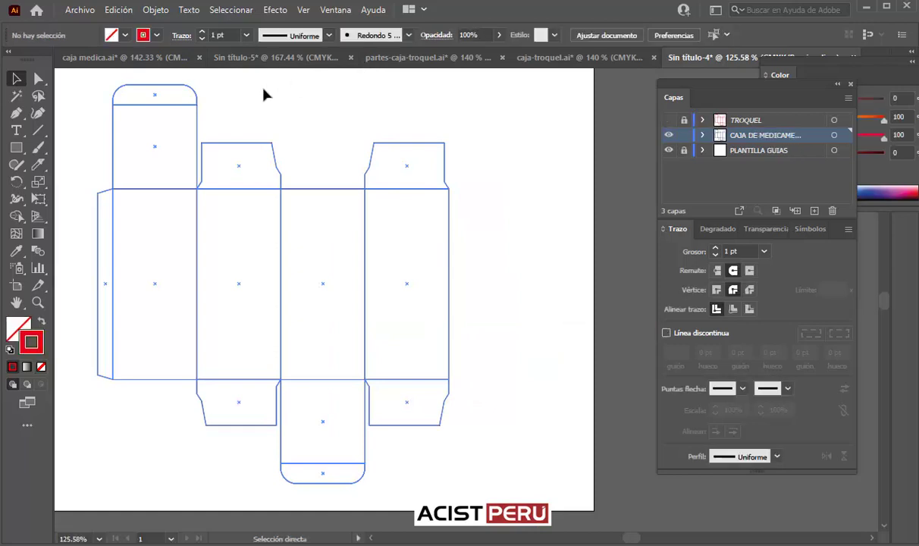
key(ctrl+v)
drag(439, 302, 114, 152)
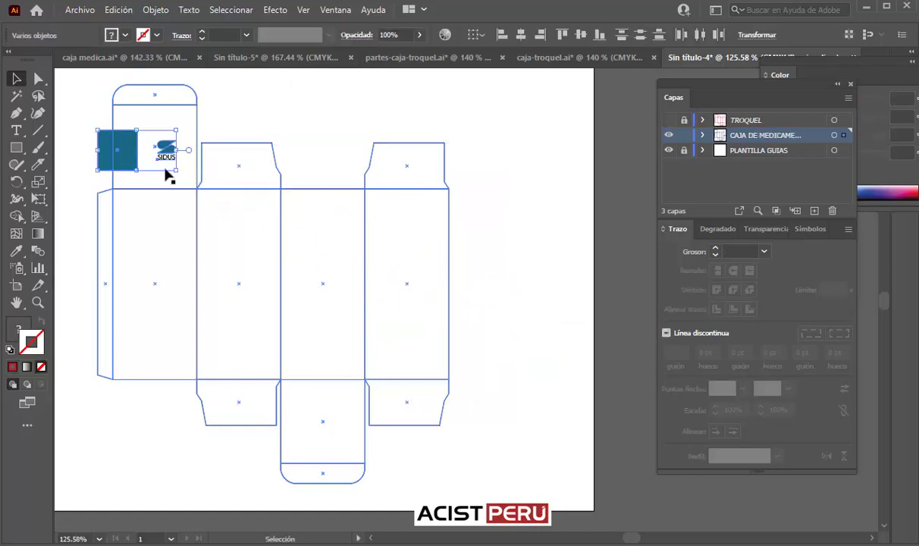
drag(210, 174, 274, 203)
drag(201, 149, 127, 135)
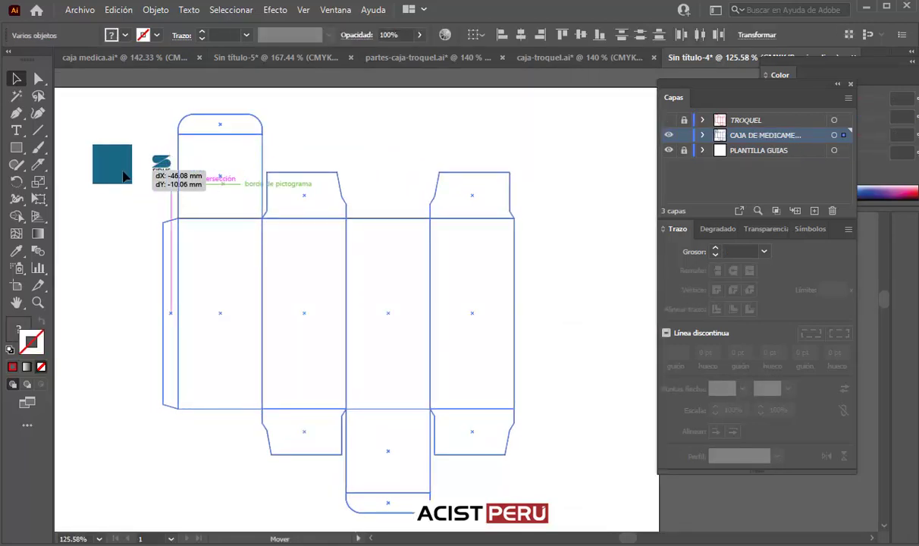
click(129, 114)
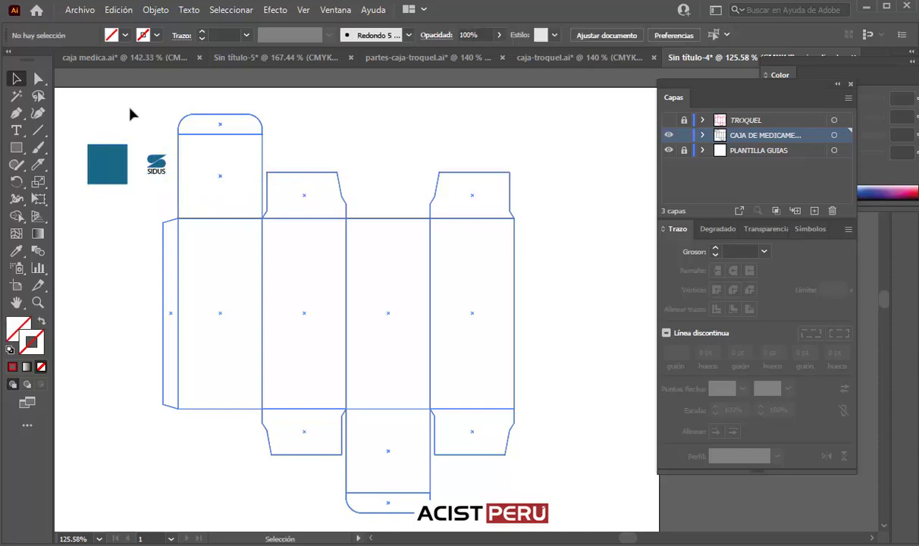
mouse_move(294, 205)
mouse_down()
mouse_move(250, 203)
mouse_move(279, 207)
mouse_up()
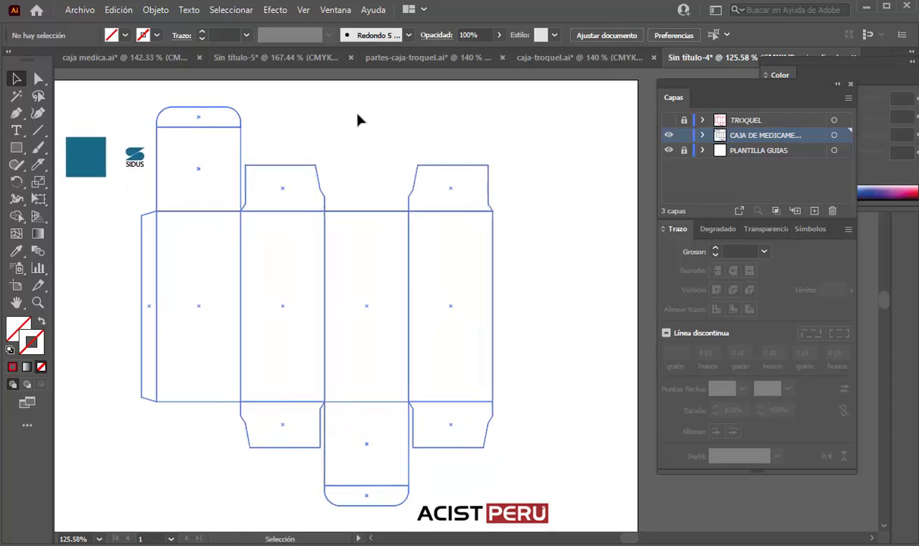
click(520, 58)
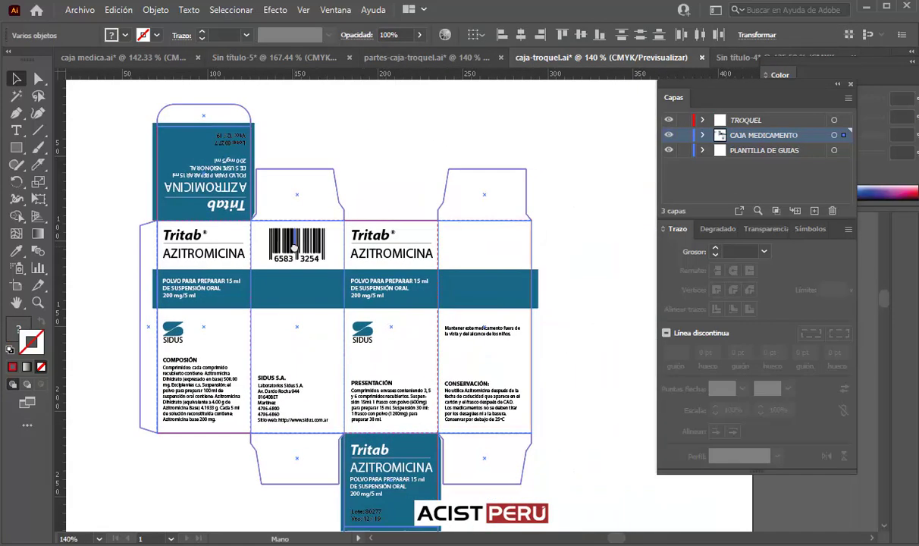
click(300, 289)
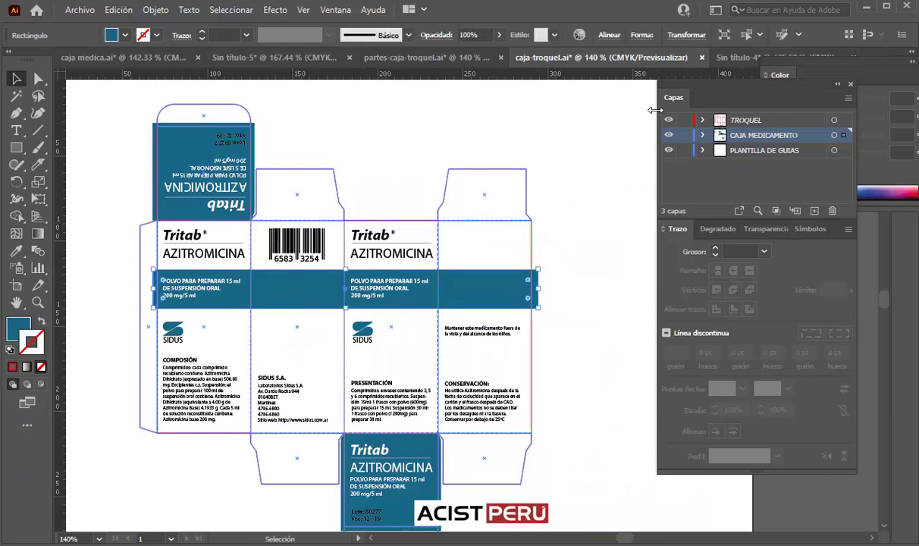
click(686, 37)
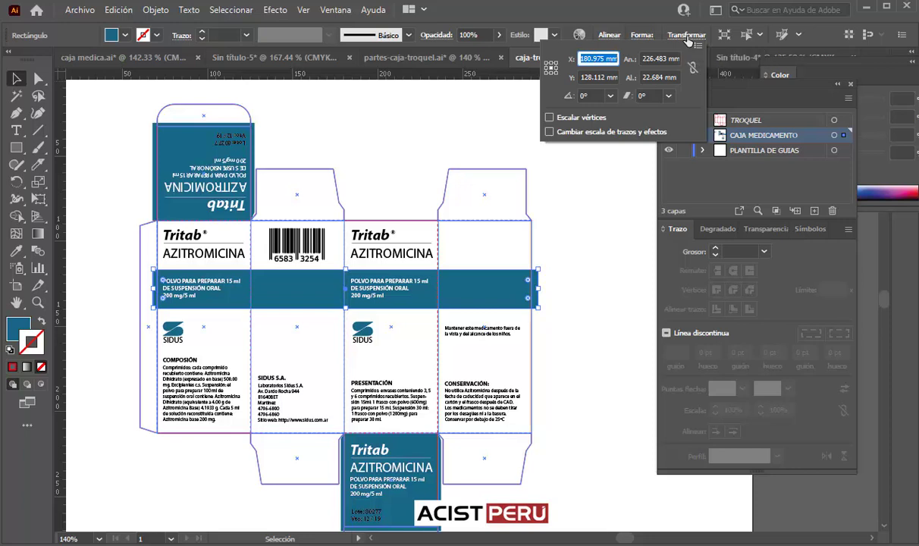
click(740, 58)
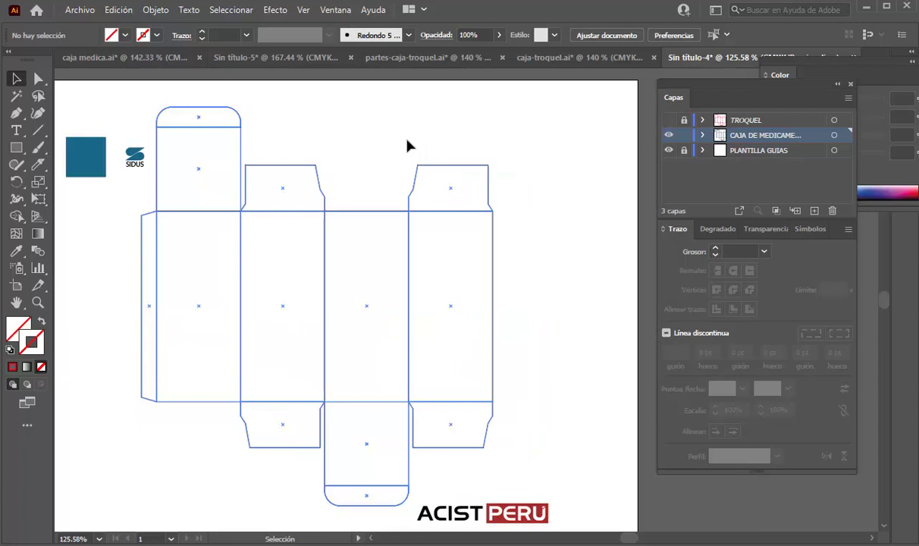
Draw a rectangular band across the box's four main panels.
click(16, 148)
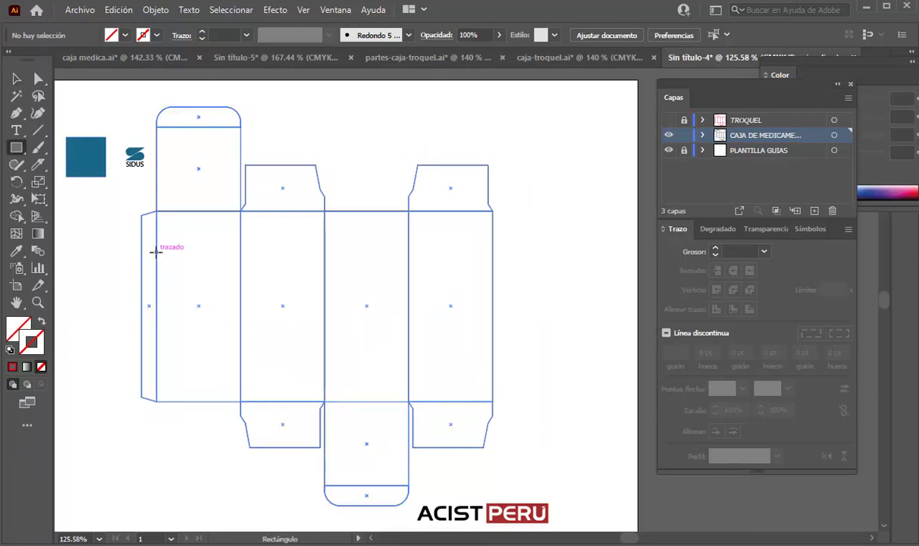
drag(156, 253, 499, 289)
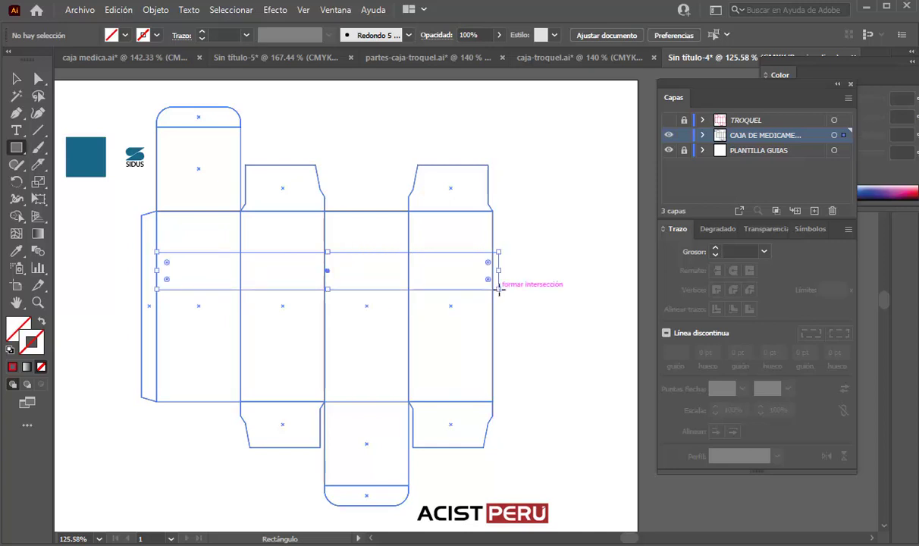
key(v)
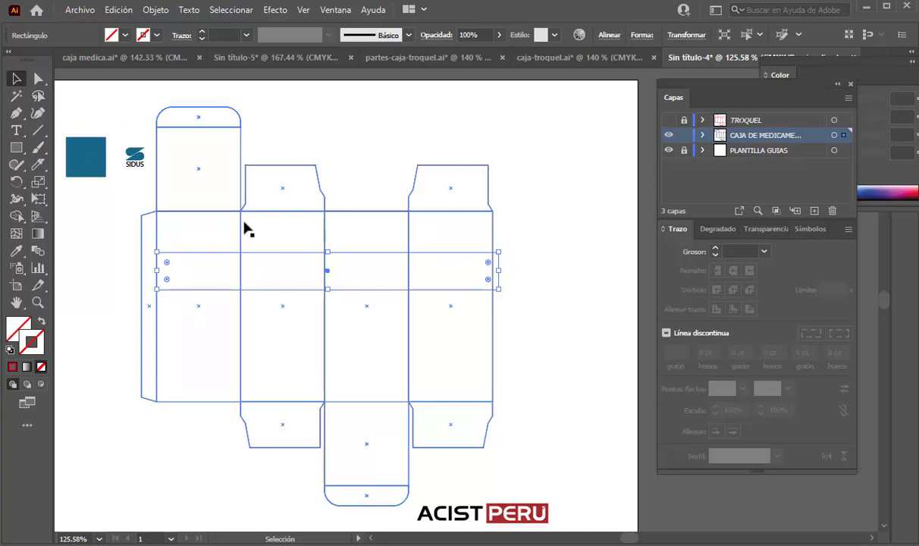
Fill the band with the sample square's blue and stretch its left edge outward.
click(17, 250)
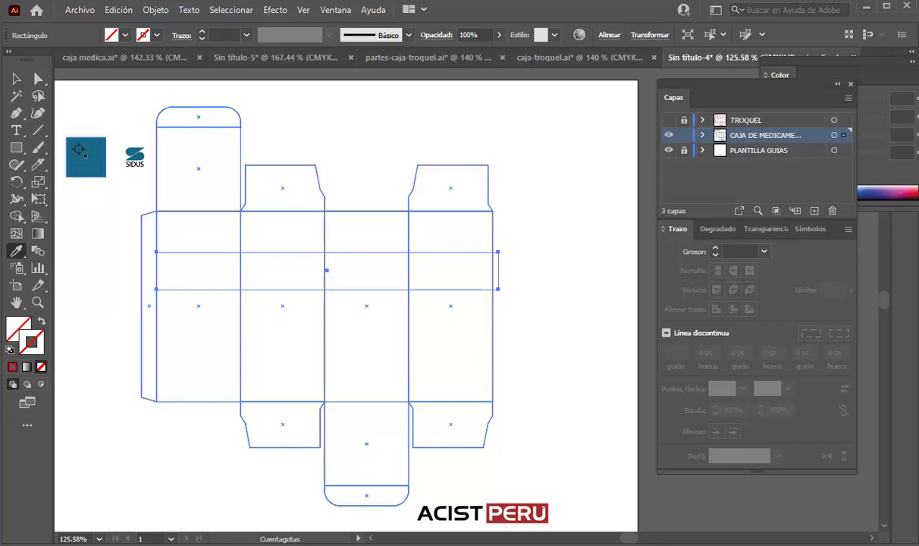
click(76, 145)
click(16, 79)
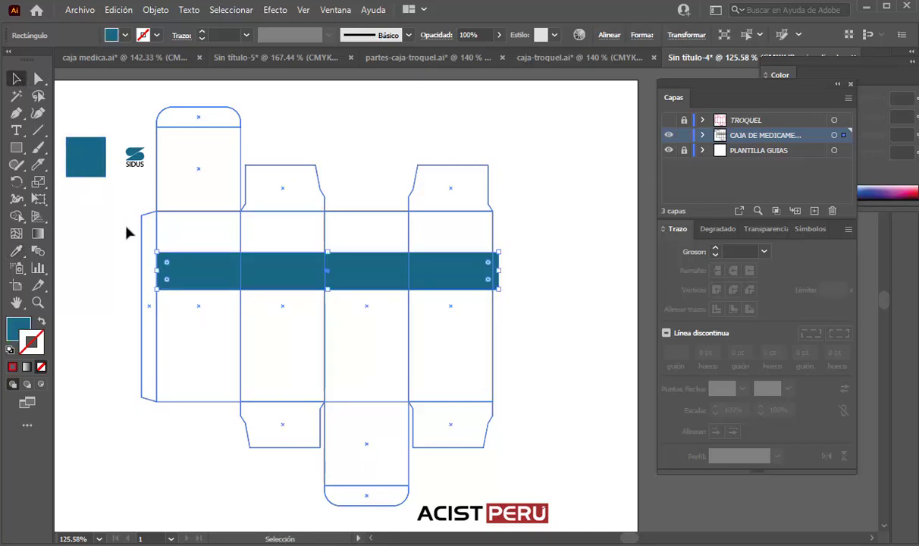
drag(156, 271, 154, 276)
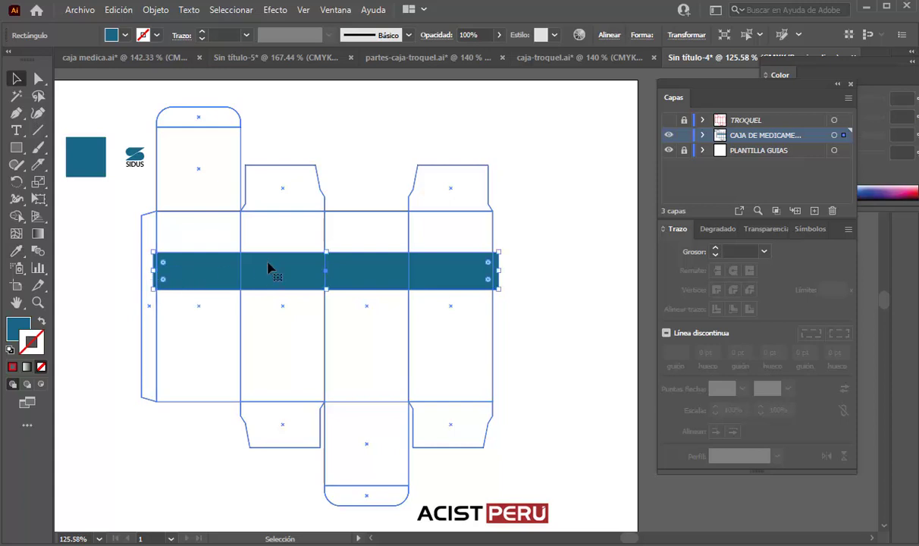
click(543, 244)
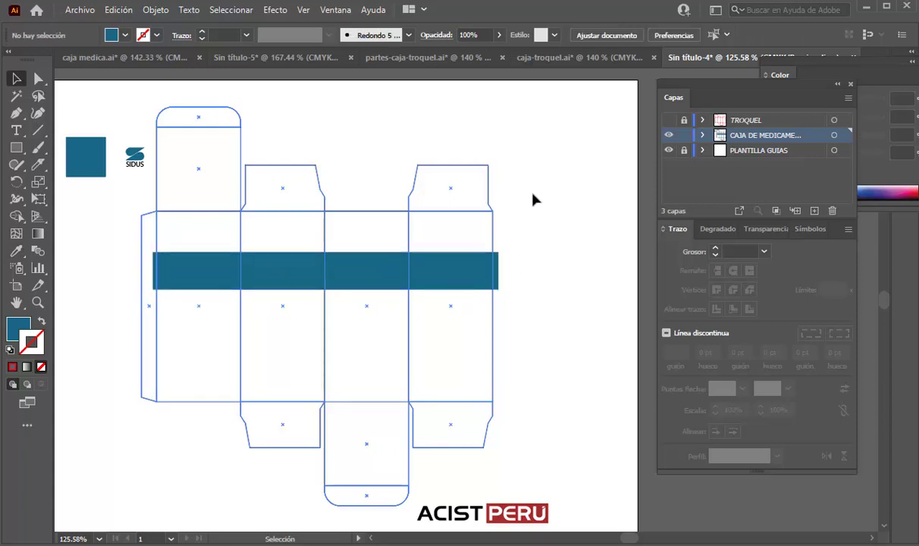
Zoom into the upper-left panels and type 'Tritab' as new text above the blue band.
click(37, 302)
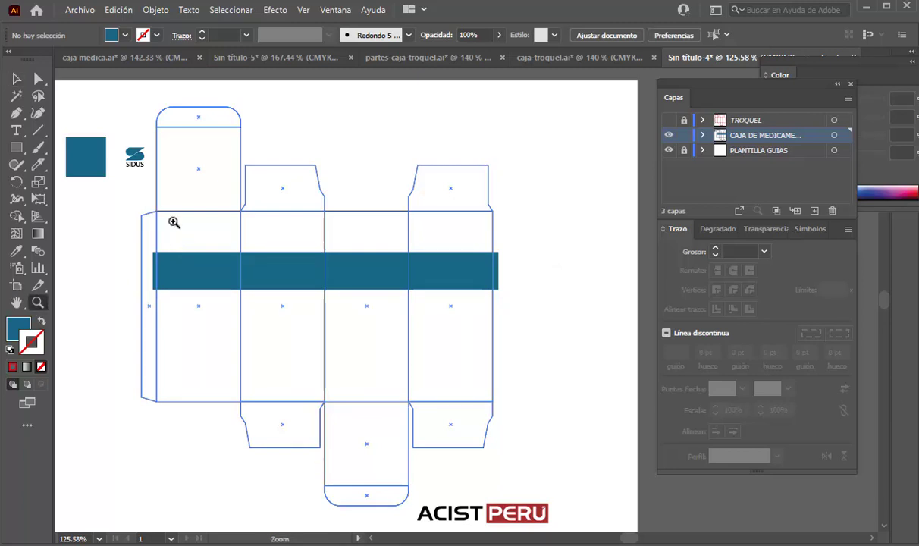
drag(174, 222, 396, 323)
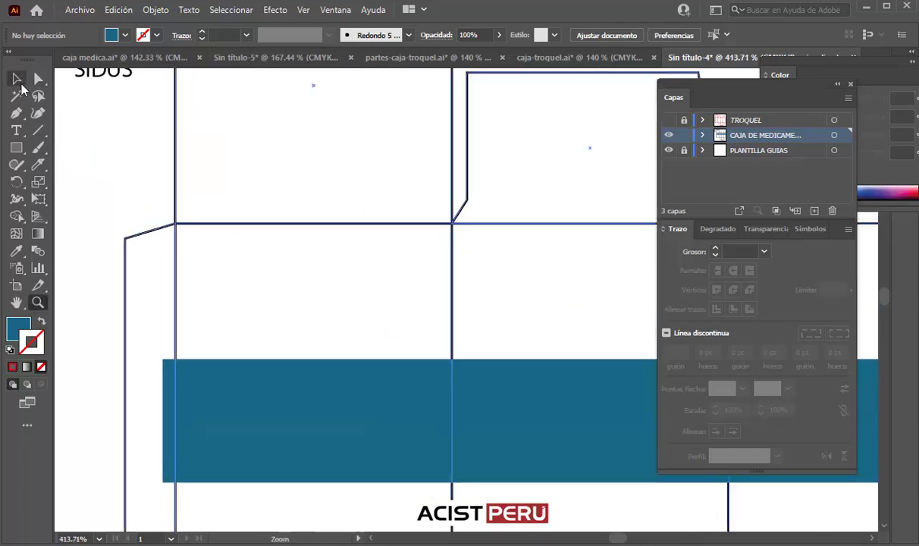
click(17, 79)
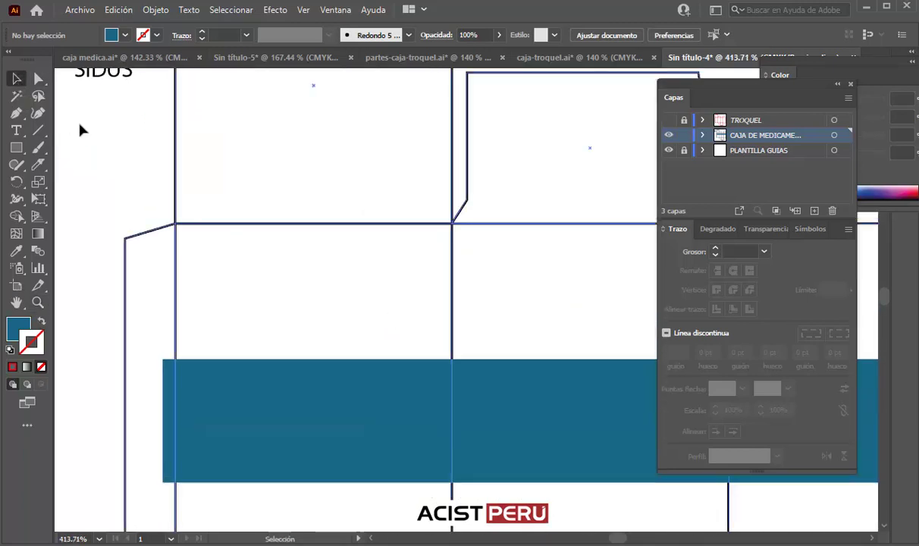
click(16, 134)
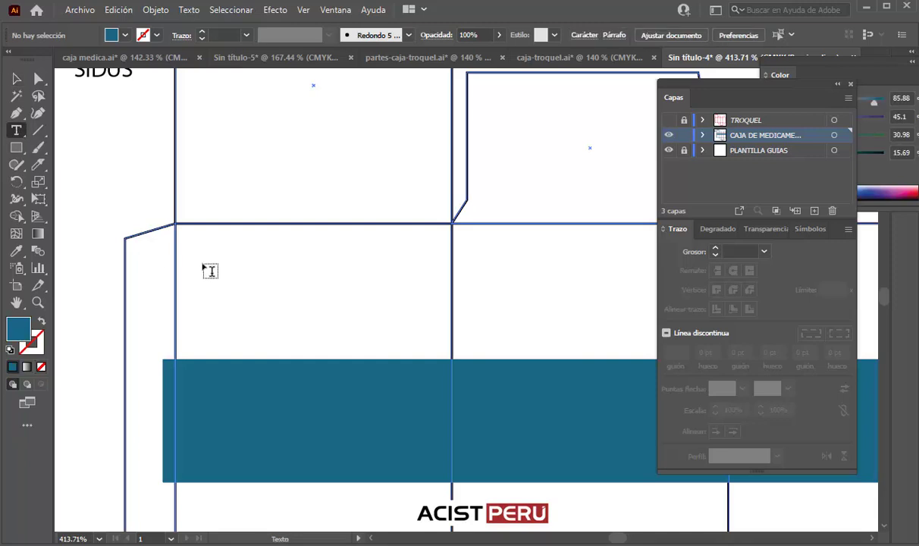
click(208, 267)
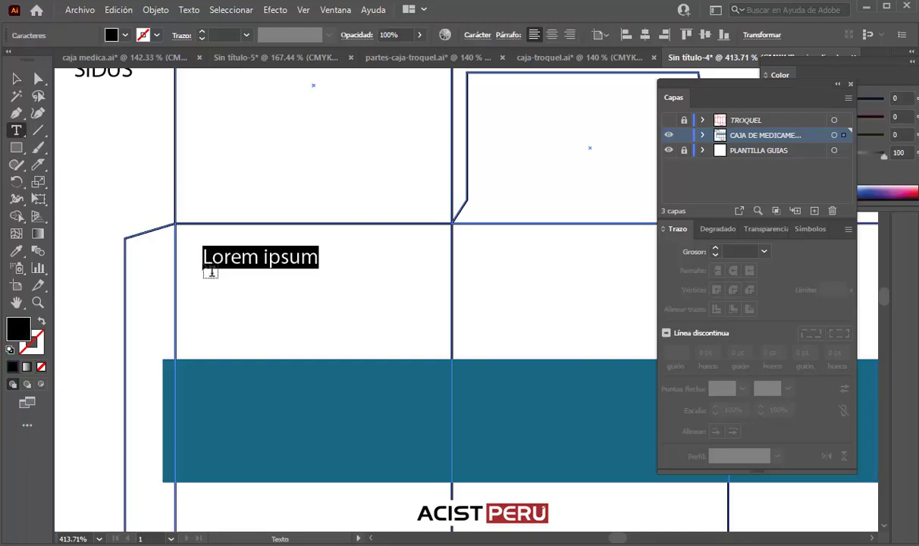
text(tR)
key(BackSpace)
key(BackSpace)
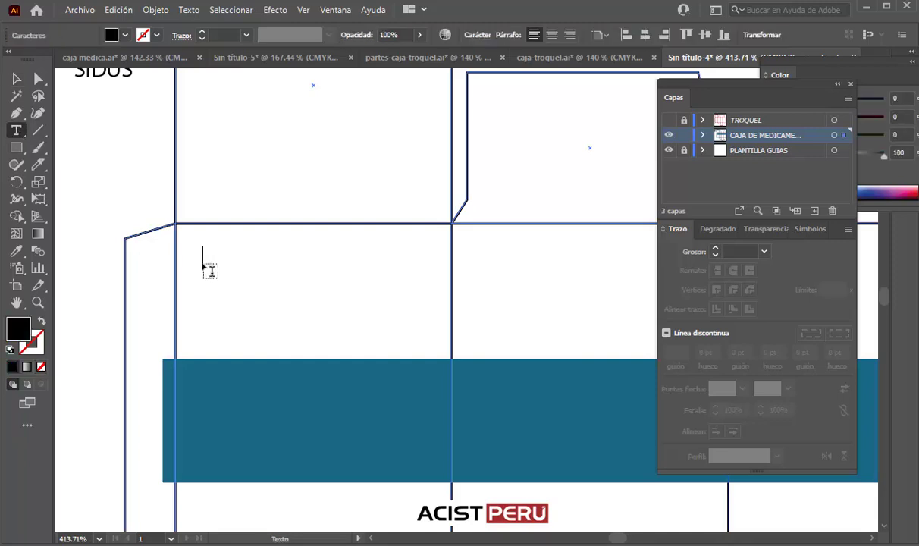
text(Tri)
text(bar)
key(BackSpace)
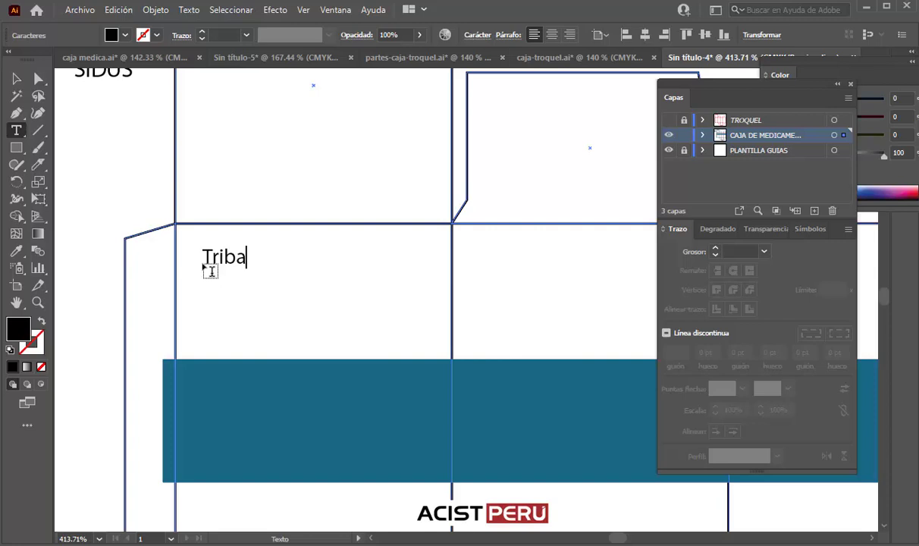
key(BackSpace)
key(BackSpace)
text(ta)
text(b)
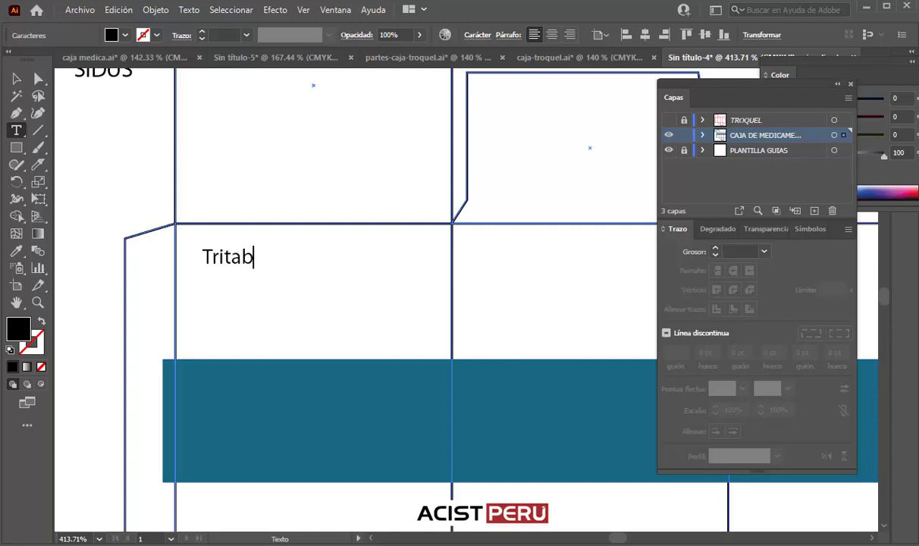
click(16, 78)
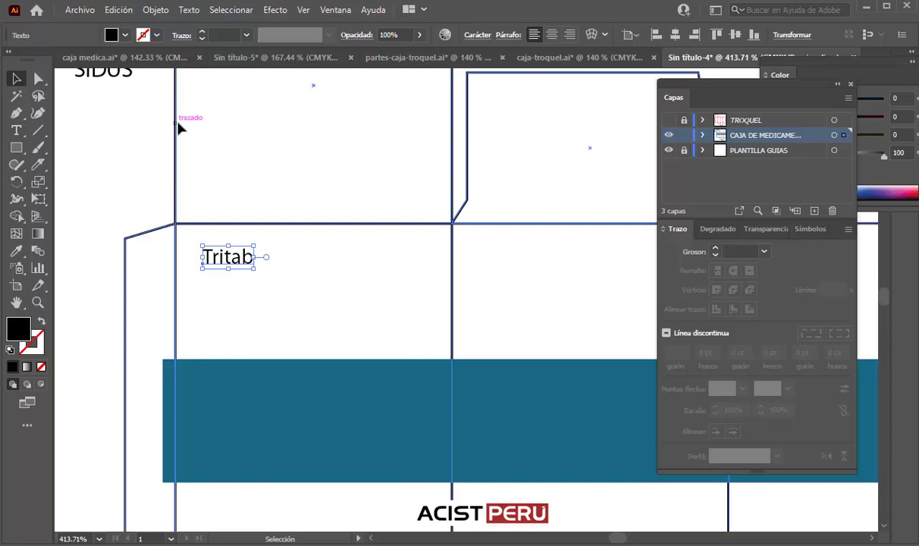
Set Tritab to Bold at 22 pt in the Character panel.
key(ctrl+t)
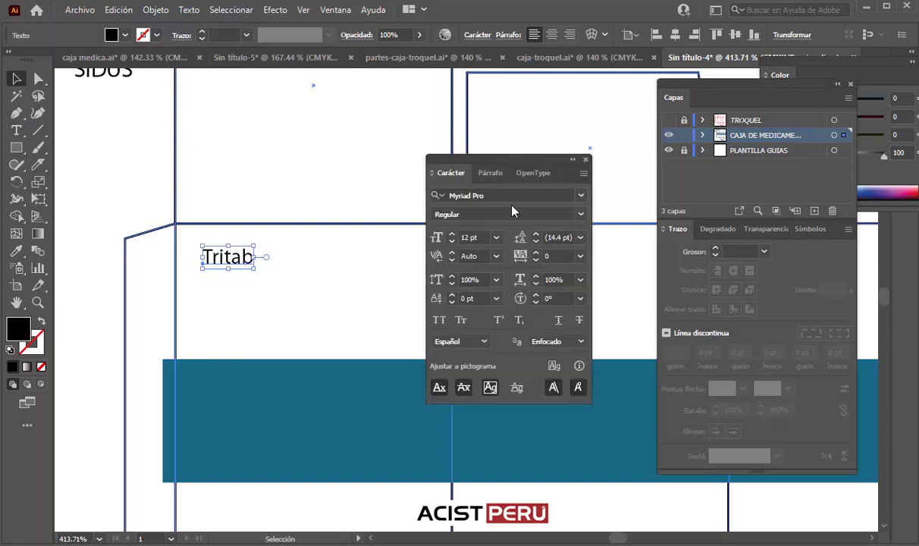
click(580, 214)
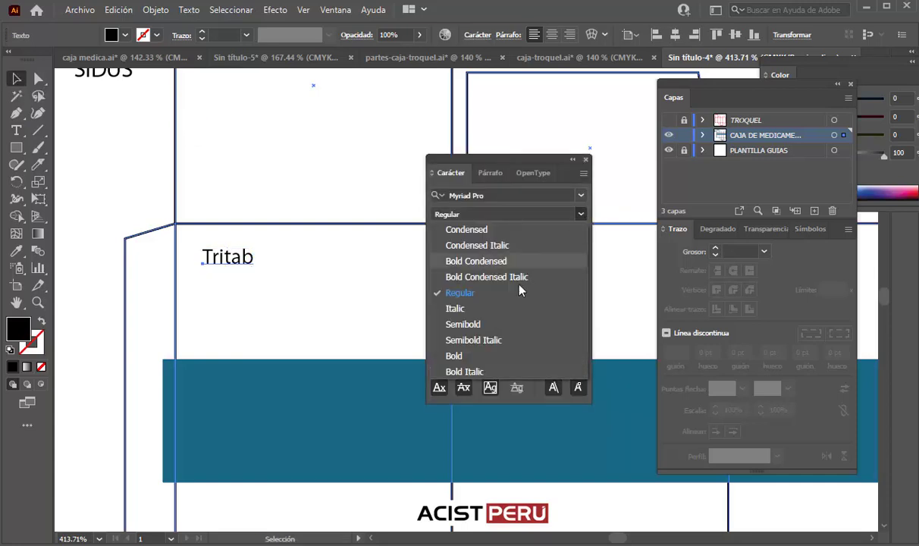
click(459, 357)
click(470, 238)
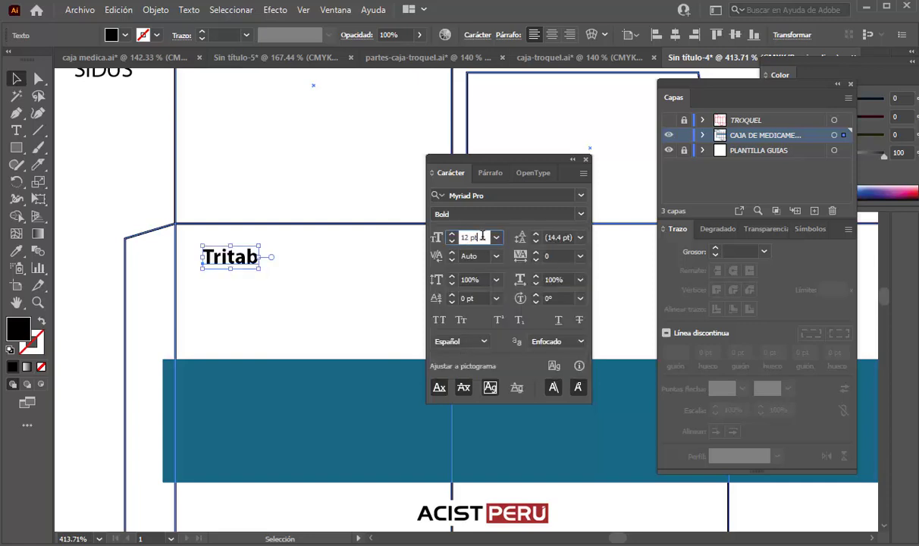
text(22)
key(Return)
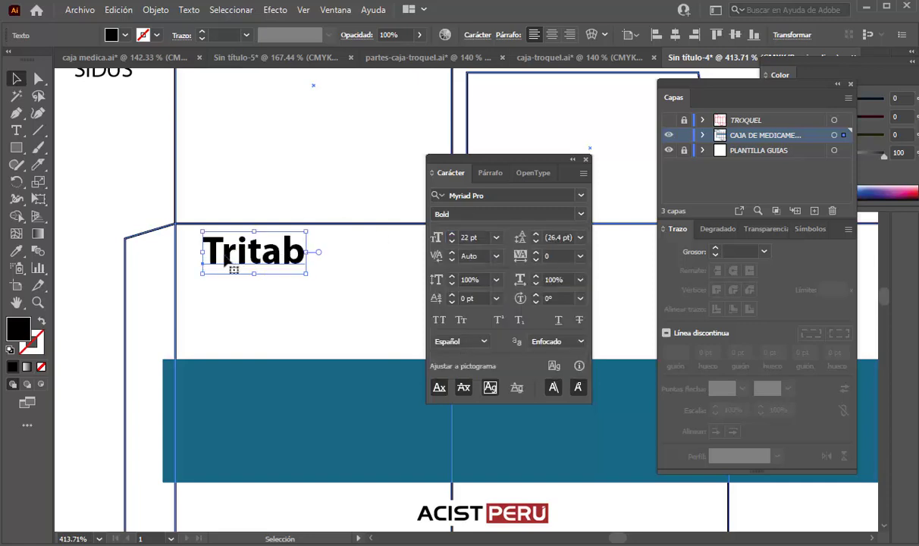
Show rulers, pull a vertical guide onto the left panel, and align Tritab to it.
drag(233, 250, 218, 274)
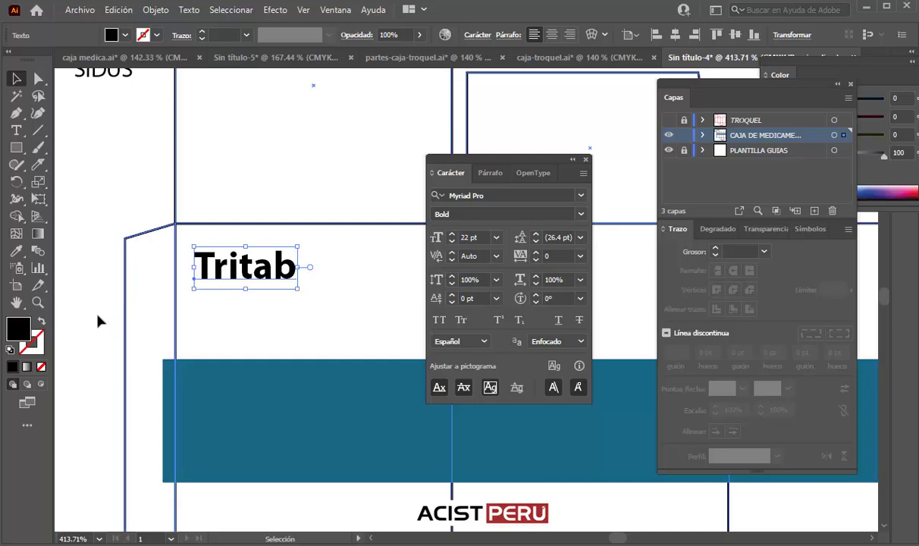
key(a)
key(ctrl+r)
key(v)
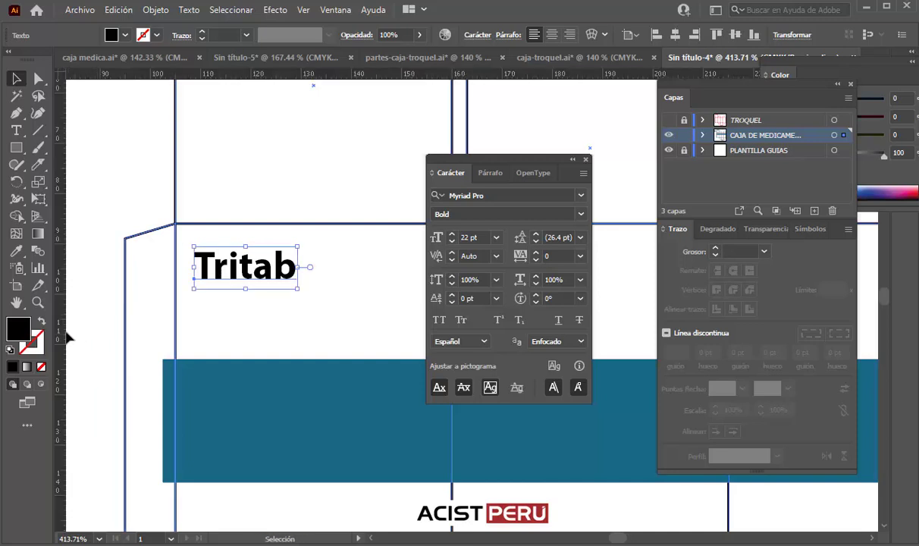
drag(62, 322, 197, 349)
mouse_move(217, 275)
mouse_down()
mouse_move(229, 277)
mouse_move(219, 277)
mouse_up()
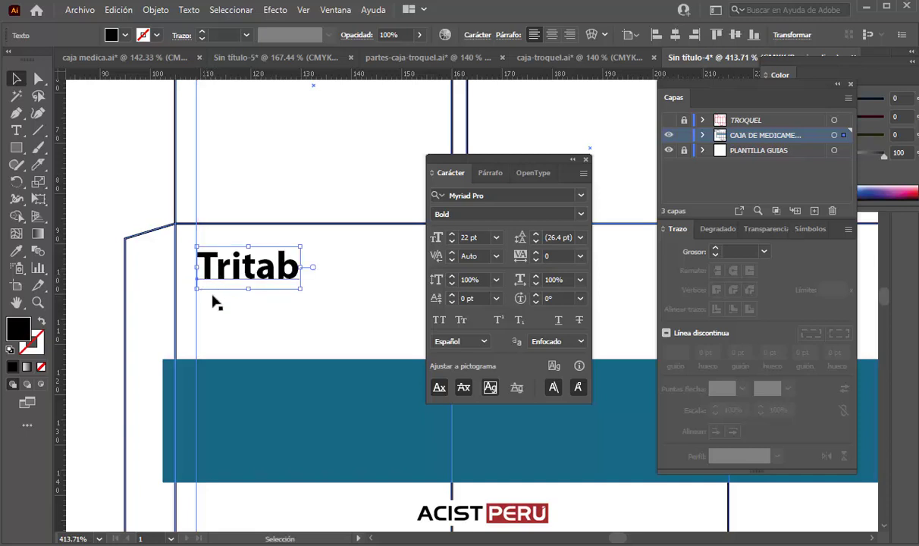
drag(482, 165, 512, 164)
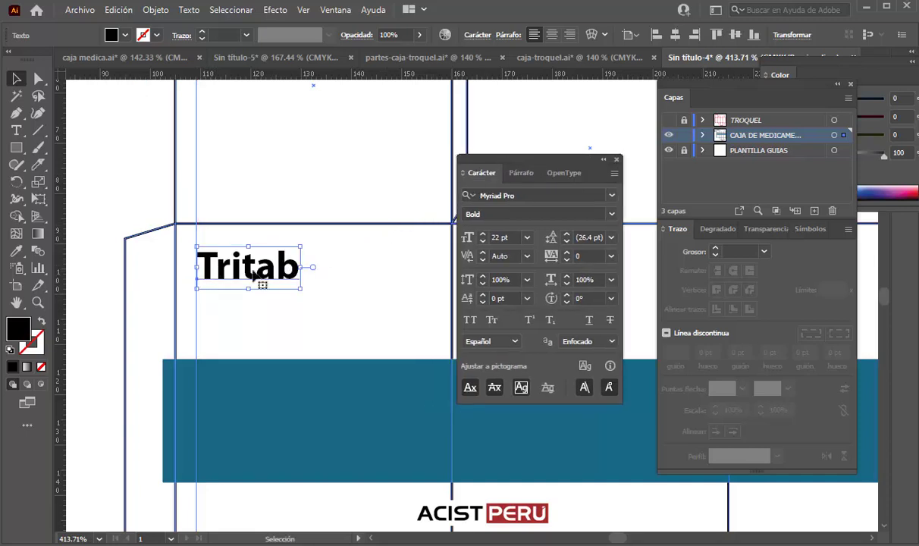
drag(253, 278, 251, 272)
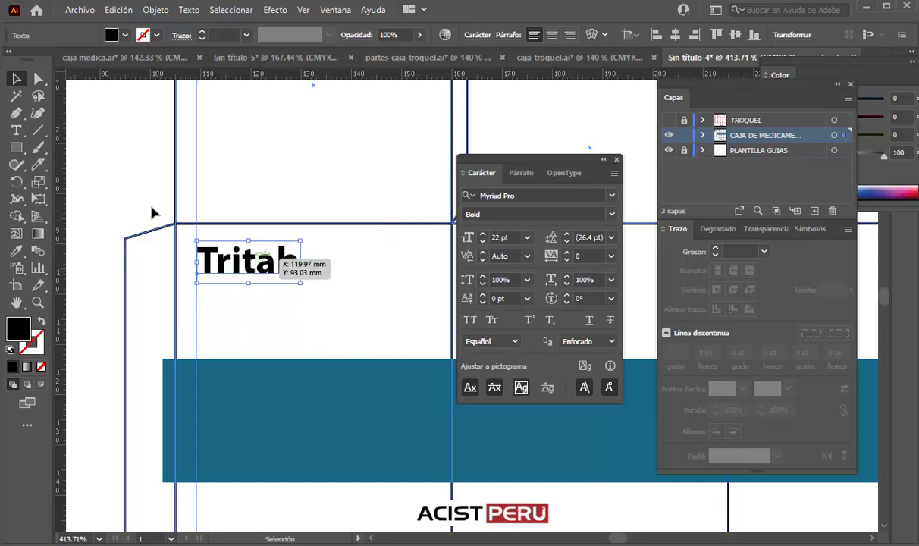
click(107, 171)
Draw a horizontal rule under Tritab with a black stroke.
click(38, 129)
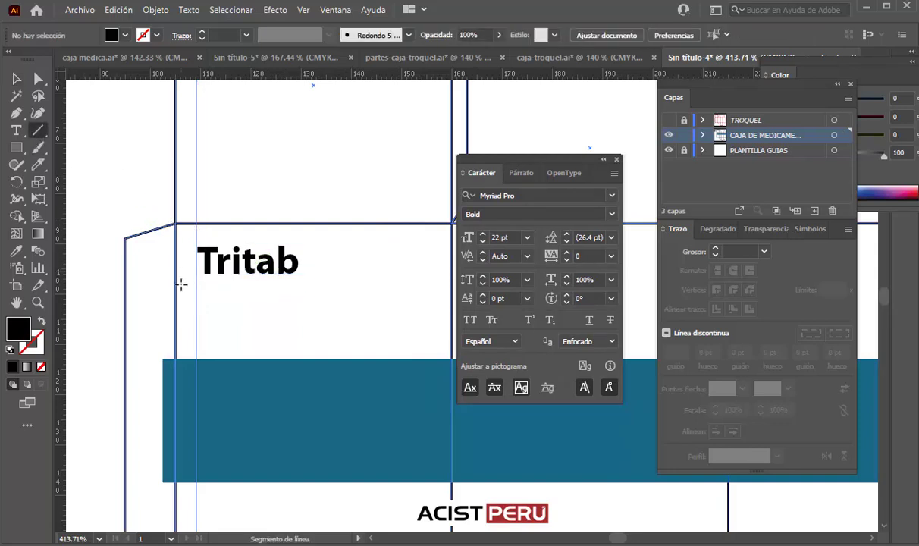
drag(197, 288, 431, 291)
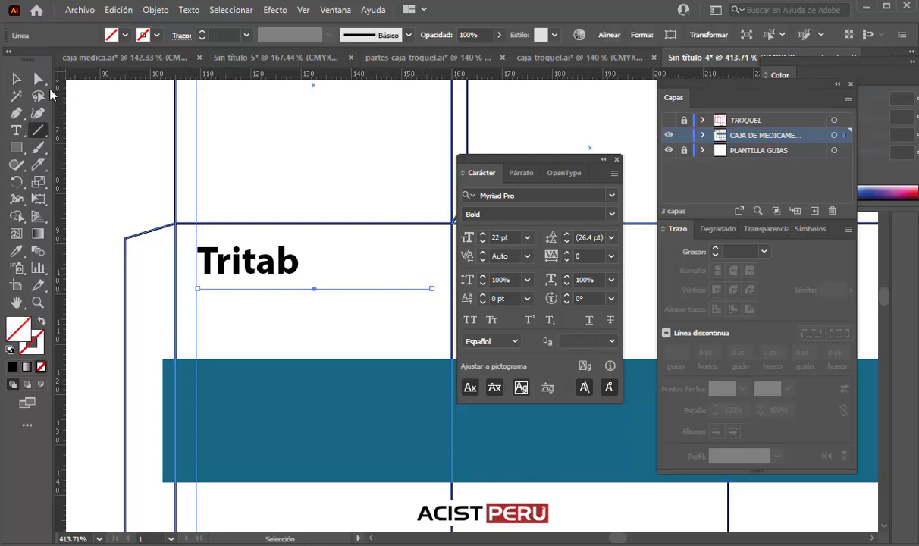
key(v)
click(158, 38)
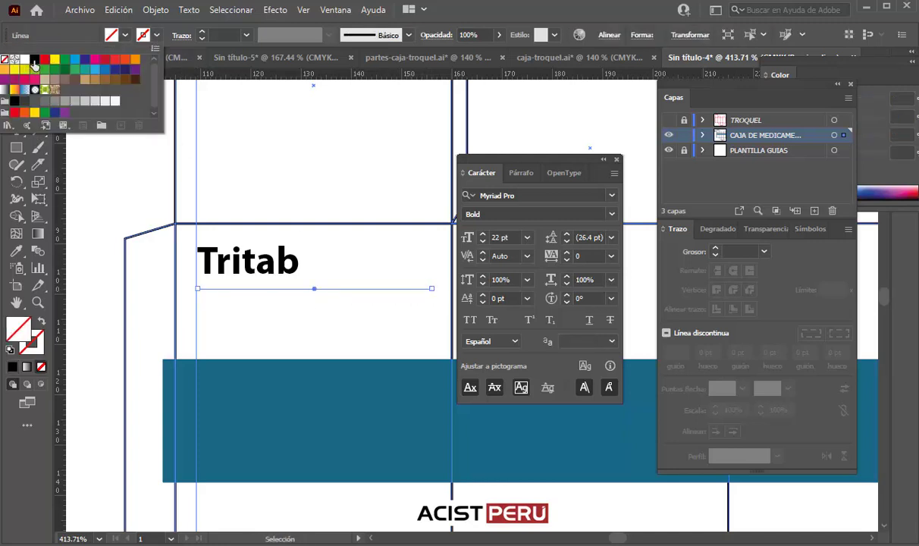
click(34, 59)
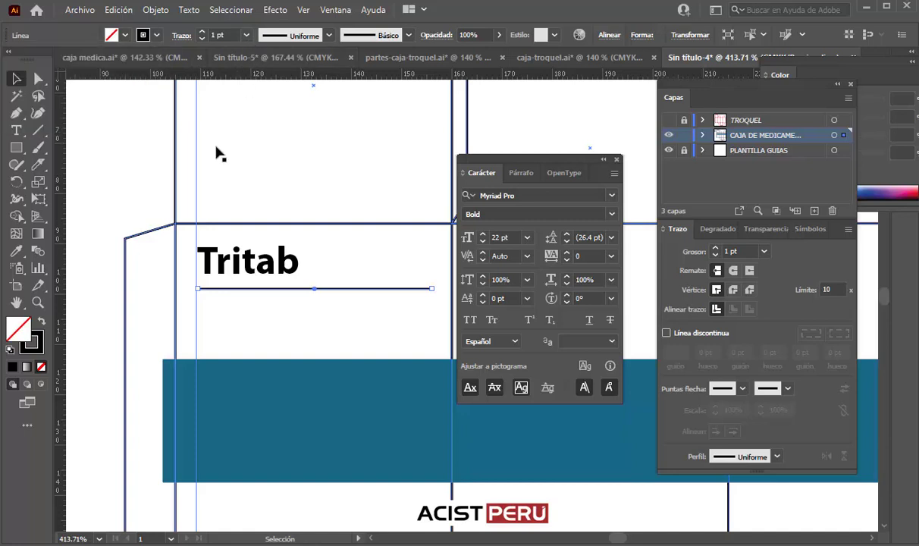
click(145, 154)
Set the rule's stroke weight to 0.75 pt and duplicate Tritab below it.
click(267, 289)
click(247, 35)
click(264, 82)
click(127, 134)
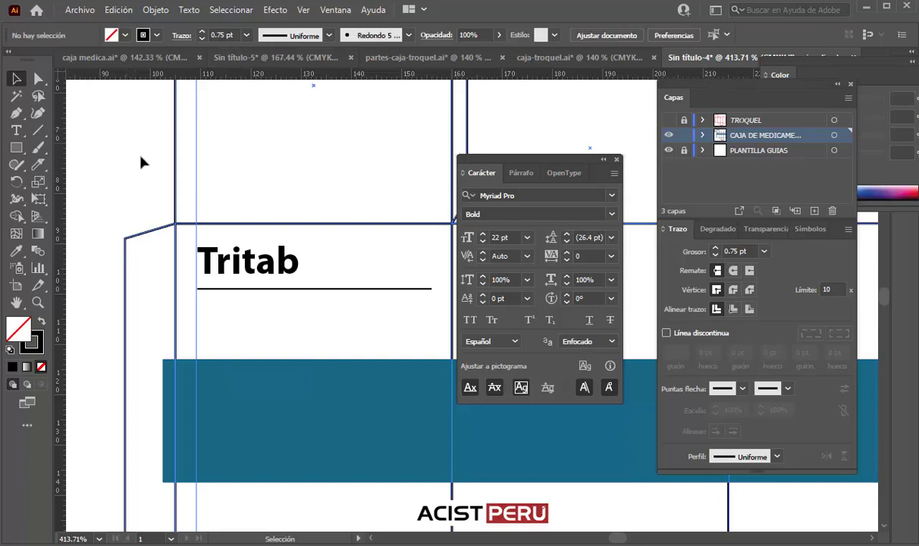
drag(223, 258, 219, 327)
Change the duplicated text below the rule to read AZITROMICINA.
double_click(220, 327)
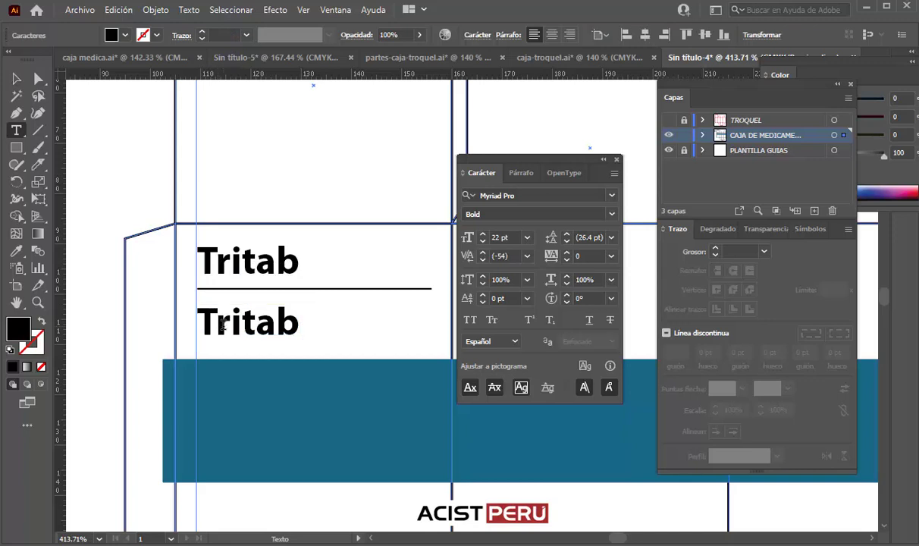
double_click(223, 325)
text(a)
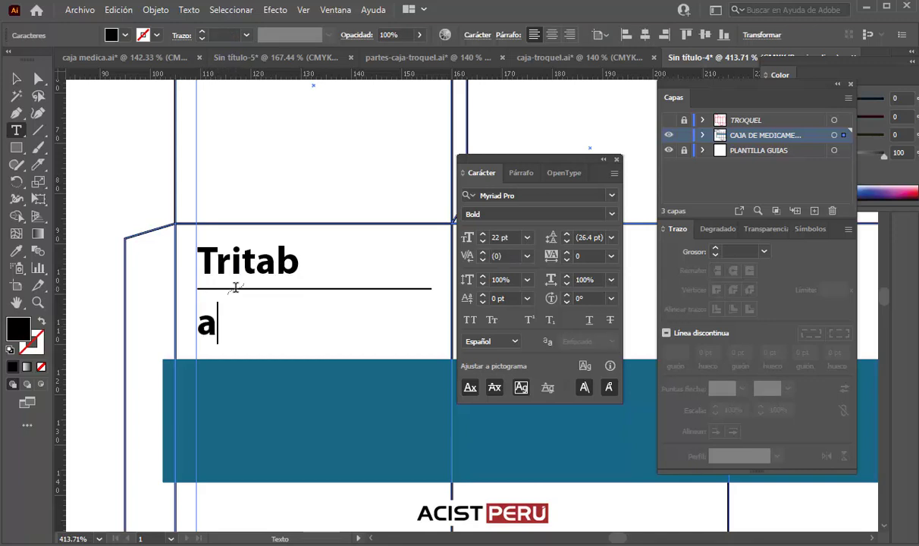
key(BackSpace)
text(AZI)
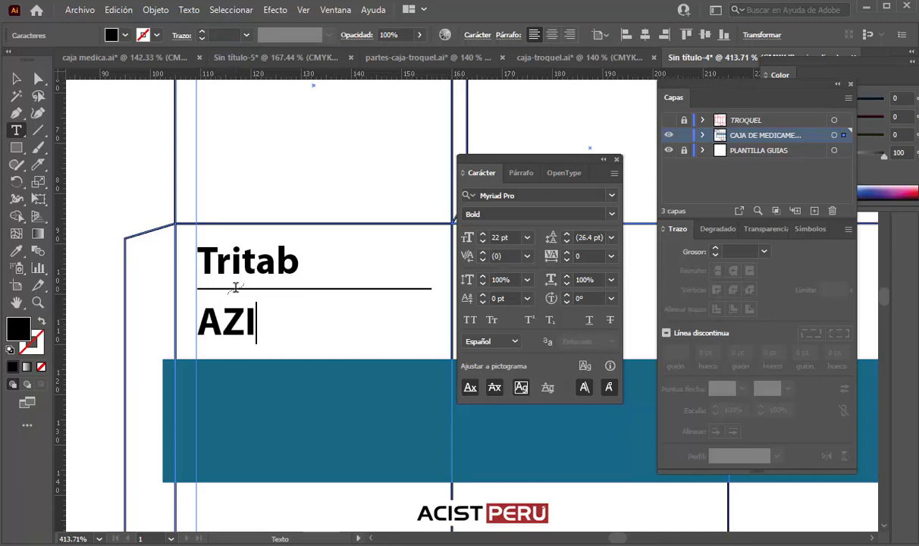
text(TROMI)
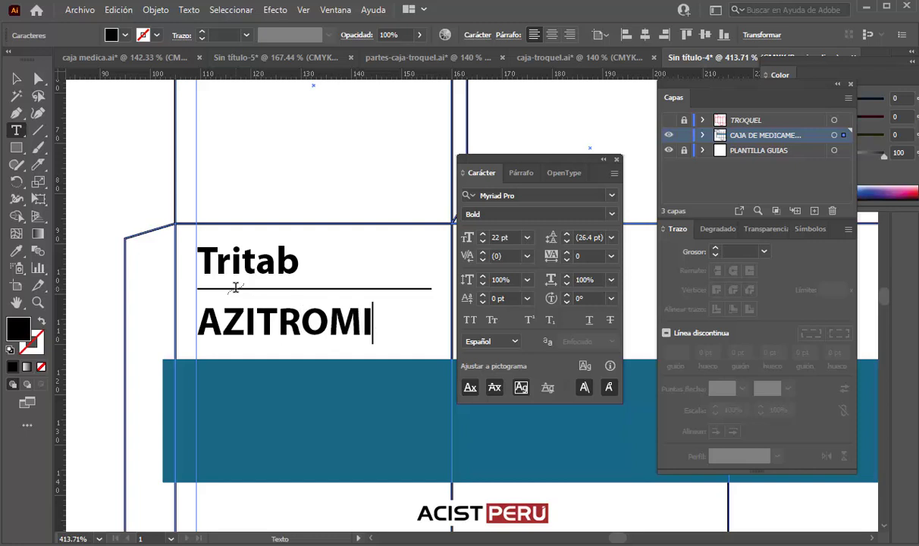
text(CINA)
key(Escape)
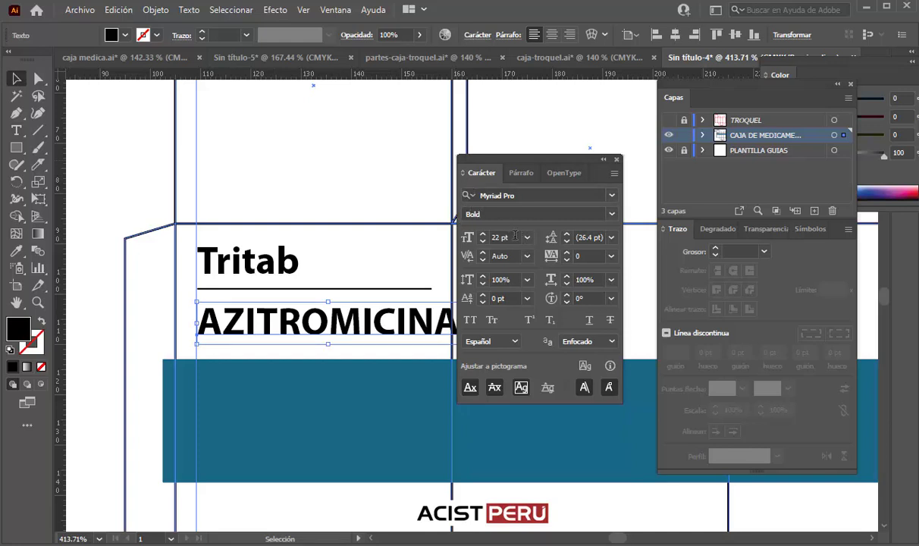
Set AZITROMICINA's font style to Regular.
click(613, 216)
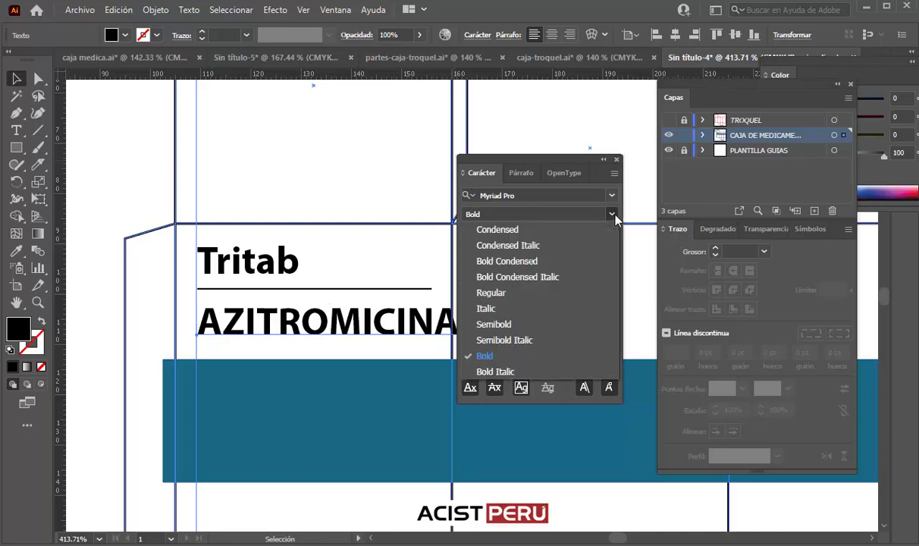
click(499, 296)
drag(484, 165, 532, 159)
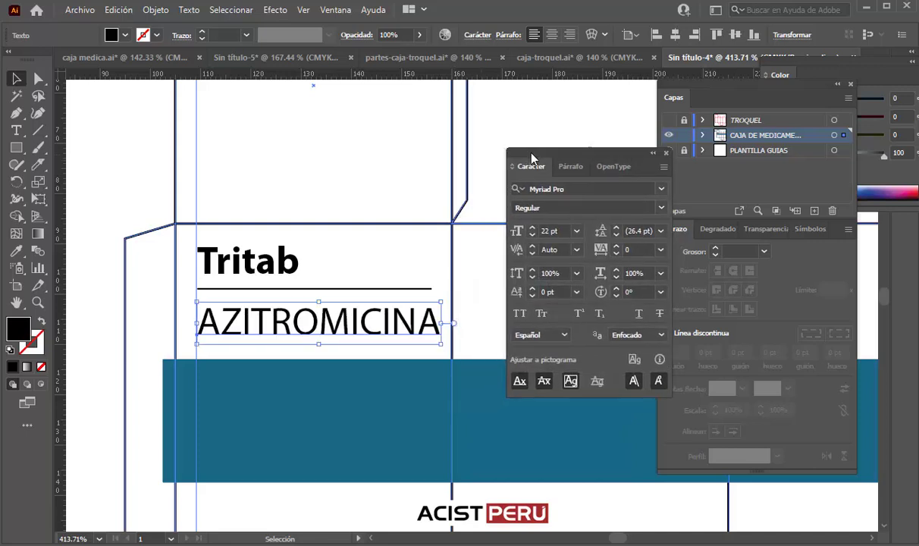
Make Tritab 25 pt Bold Italic and shift it slightly left.
click(265, 260)
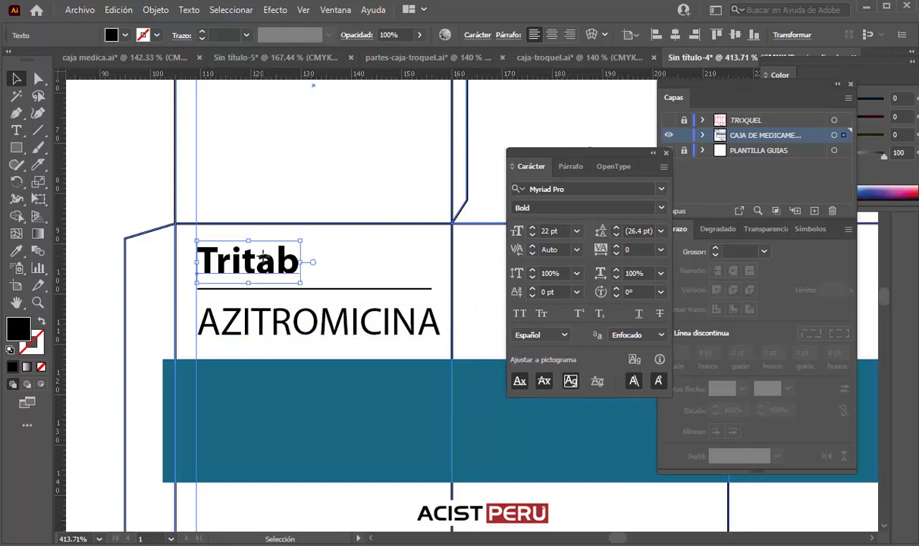
click(549, 231)
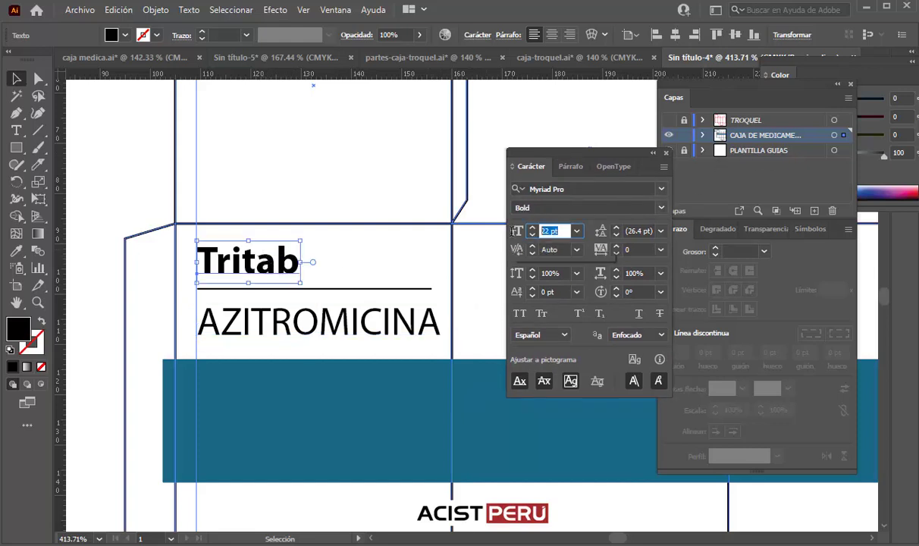
text(25)
key(Return)
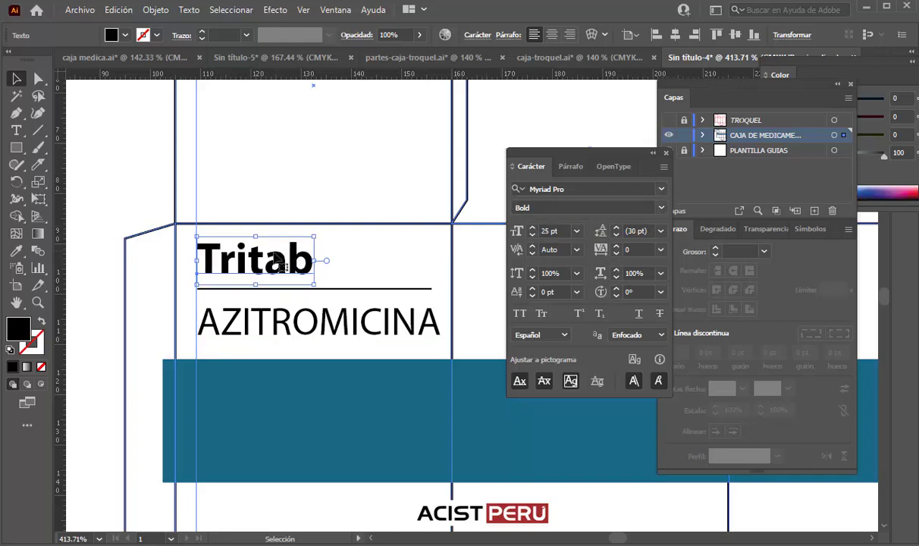
click(662, 210)
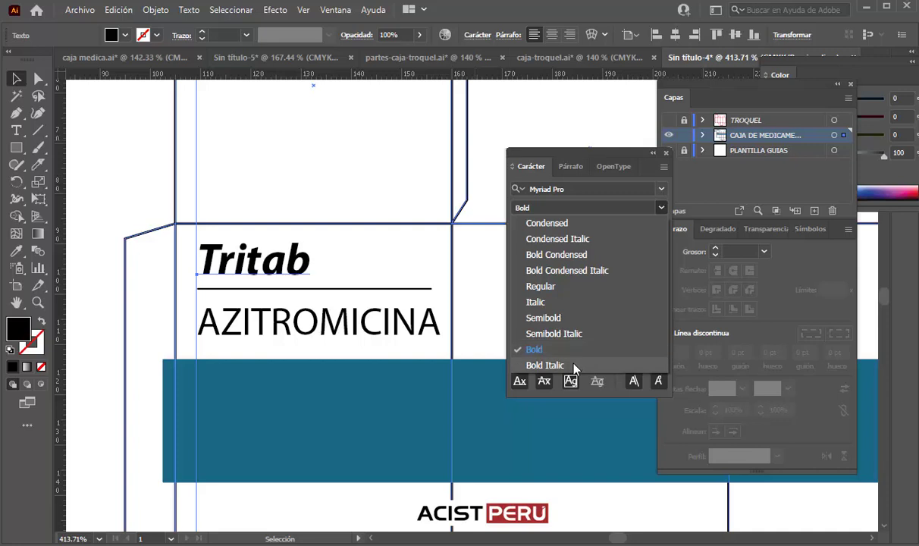
click(545, 365)
click(120, 179)
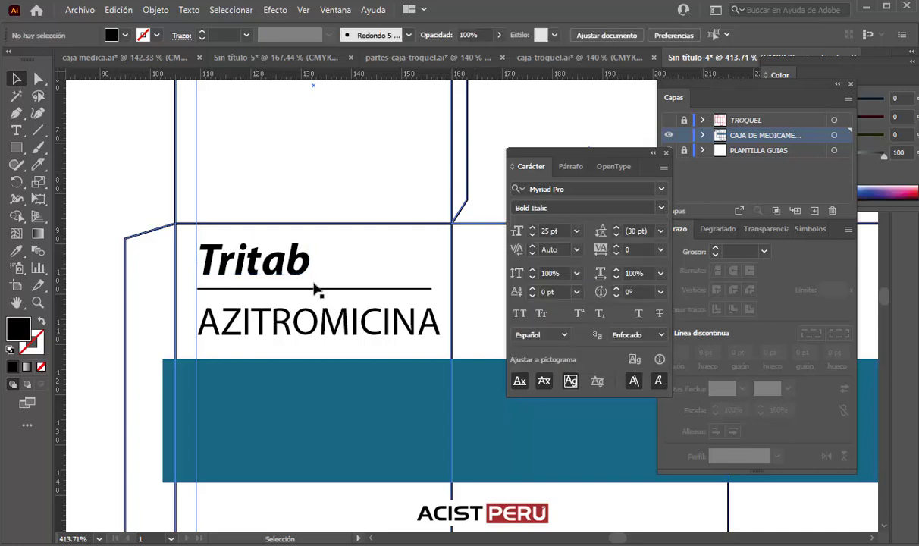
drag(287, 280, 278, 283)
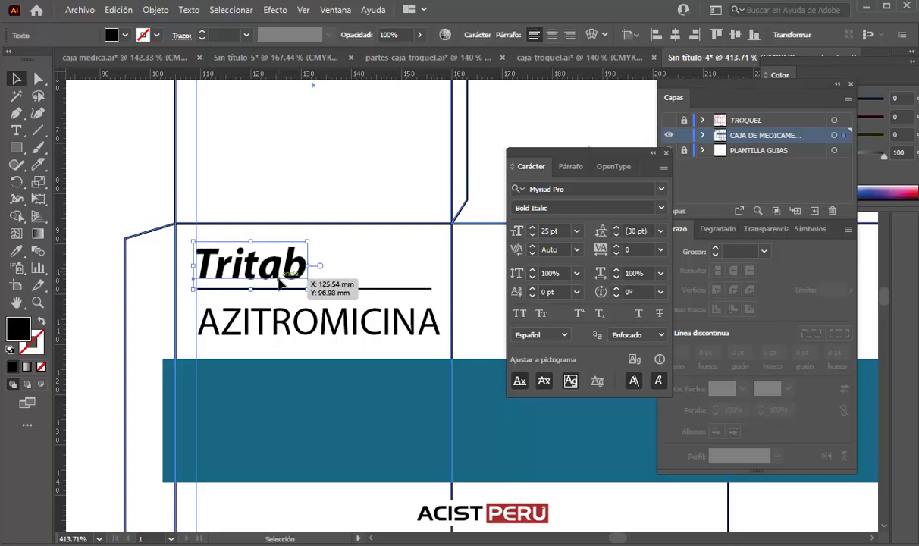
click(76, 151)
Select and copy the white POLVO PARA PREPARAR dosage text in caja-troquel.ai.
click(542, 55)
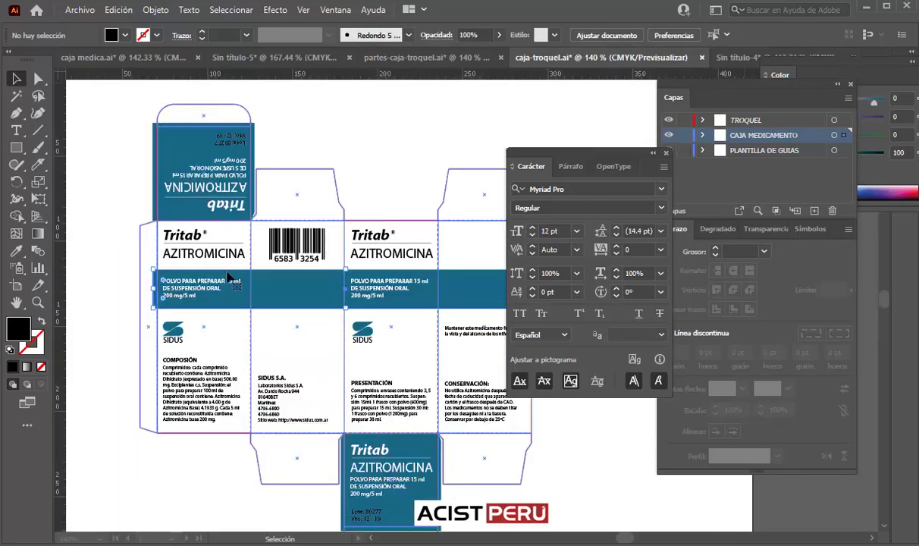
click(38, 302)
drag(141, 201, 245, 291)
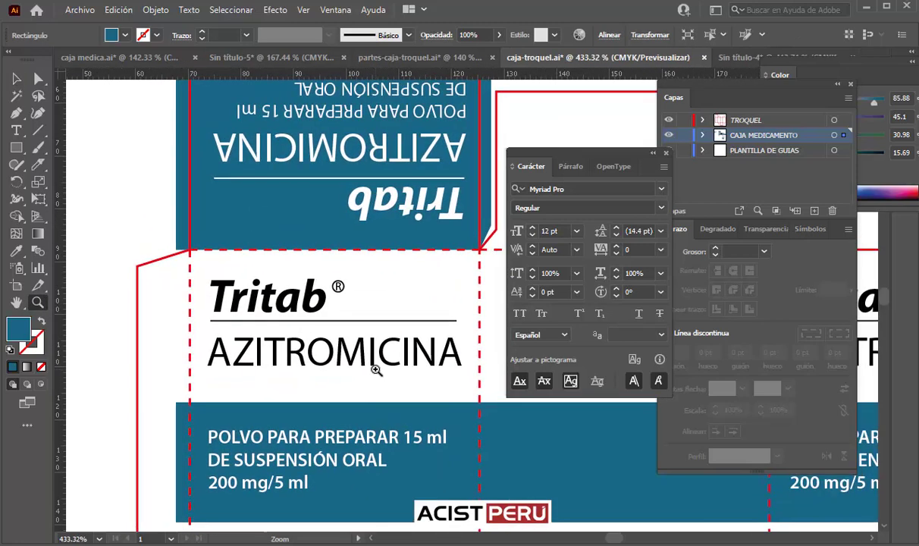
click(16, 79)
click(258, 462)
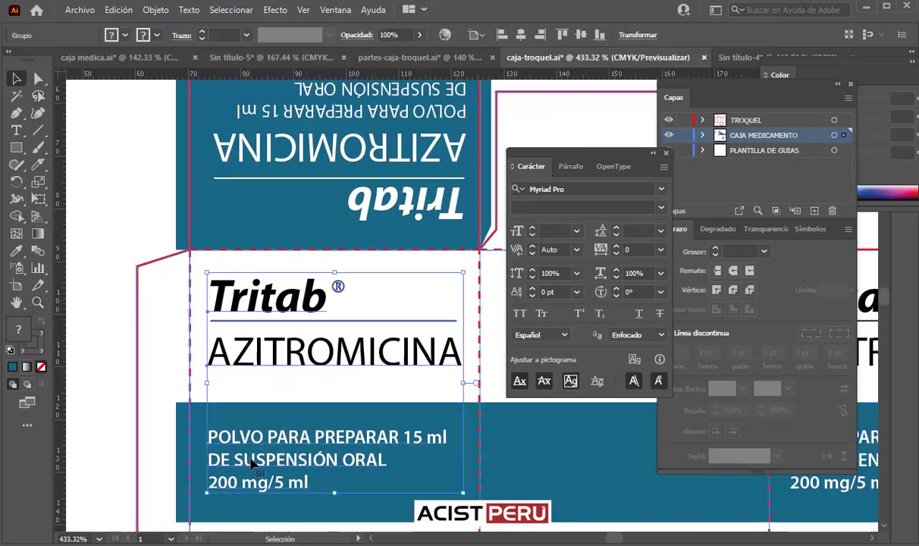
shift+click(256, 464)
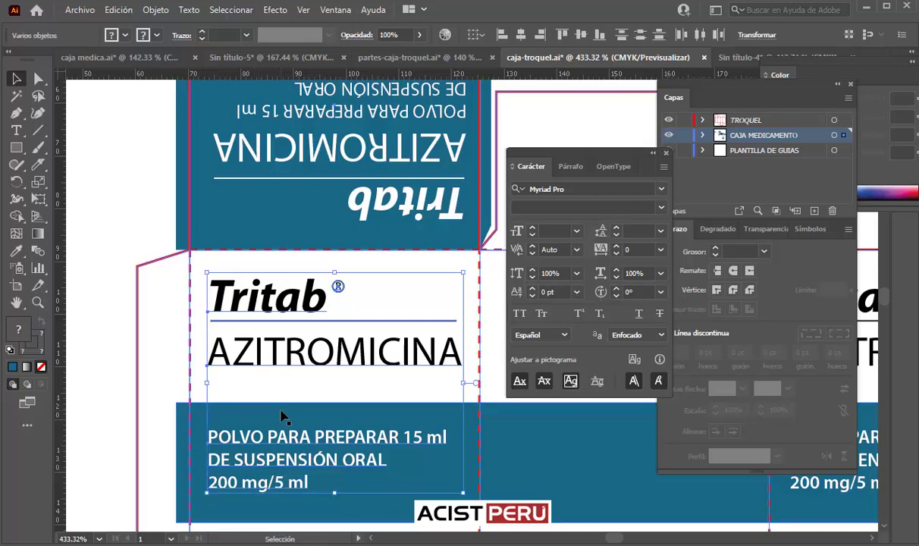
click(200, 390)
key(a)
click(290, 460)
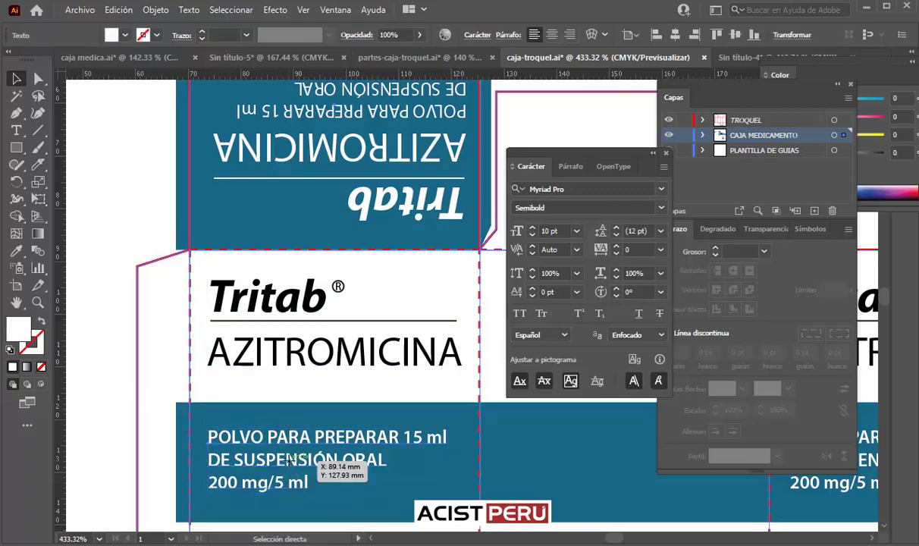
Paste the dosage text into Sin título-4 and move it onto the blue band's left side.
click(738, 53)
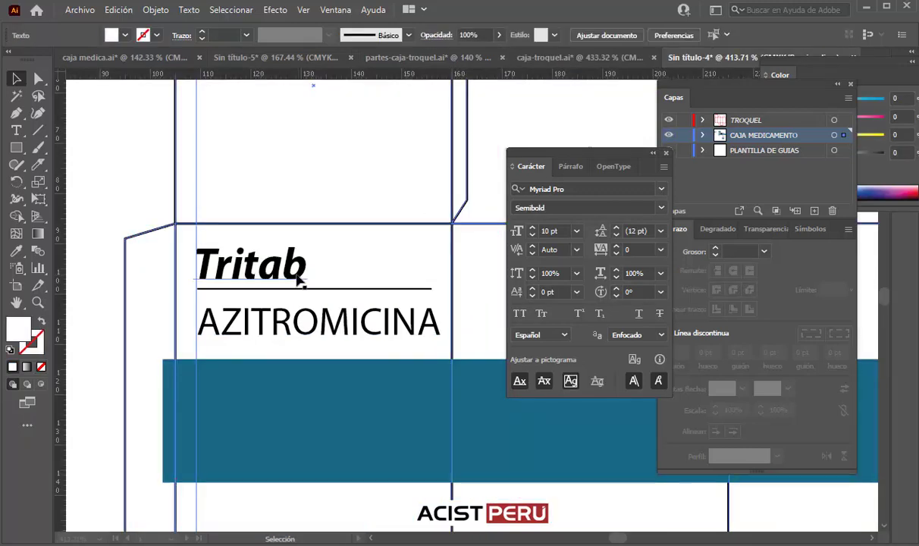
key(space)
drag(322, 294, 322, 253)
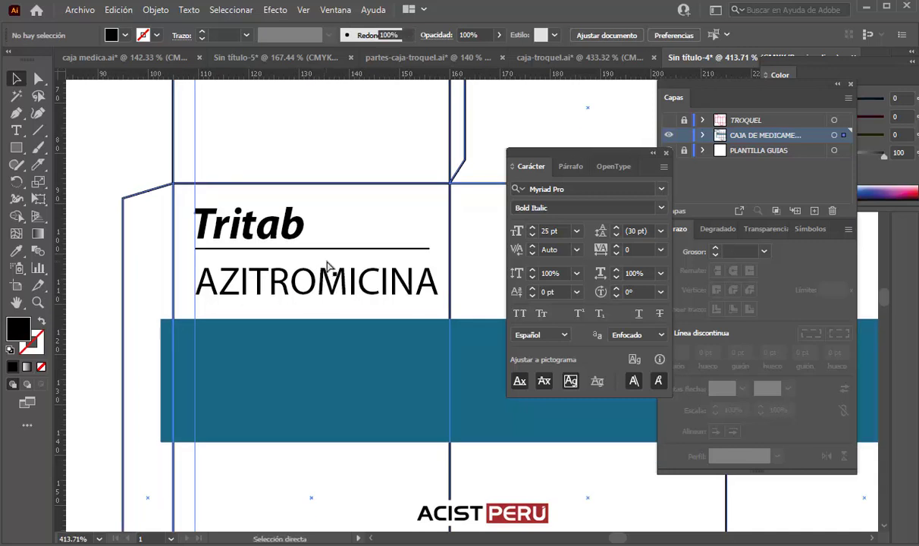
text(POLVO PARA PREPARAR 15 ml DE SUSPENSIÓN ORAL 200 mg/5 ml)
key(v)
click(382, 334)
drag(382, 334, 224, 407)
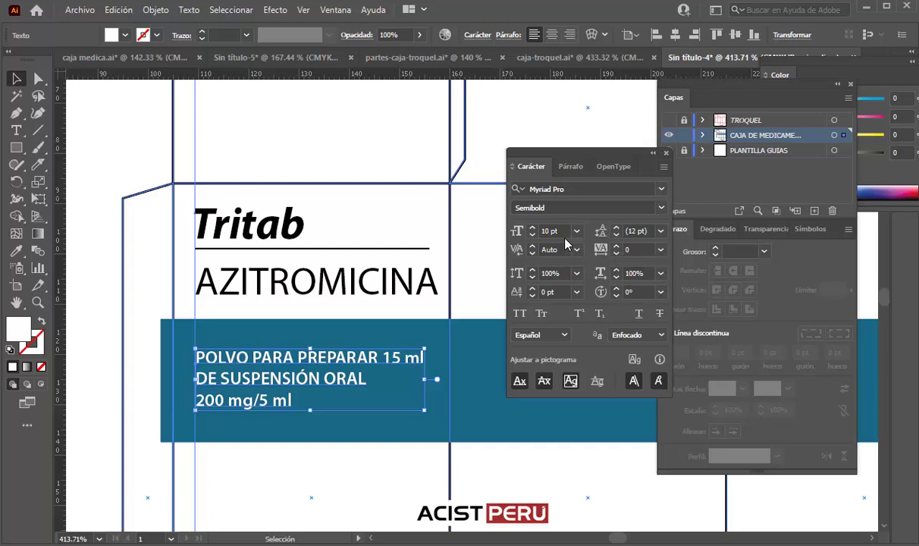
Check the styling of Tritab, AZITROMICINA and the dosage text by selecting each.
click(244, 218)
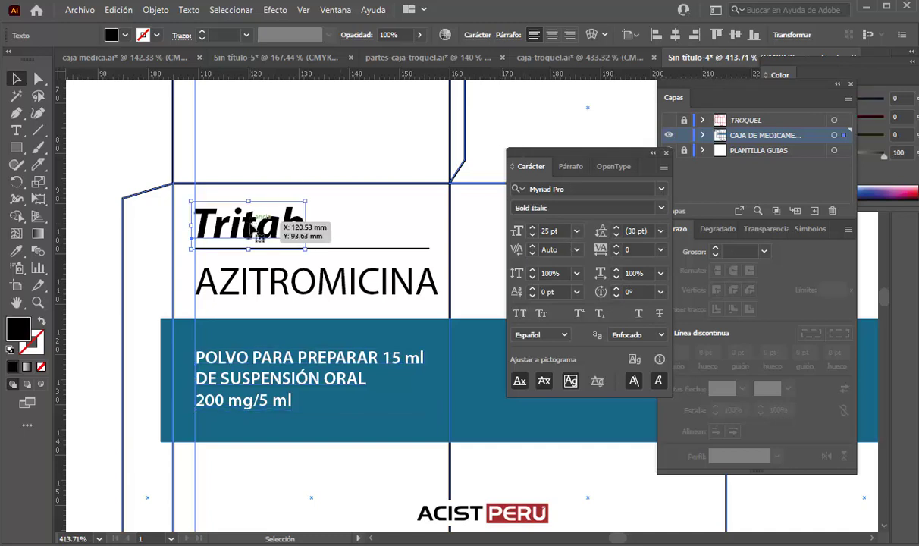
click(254, 287)
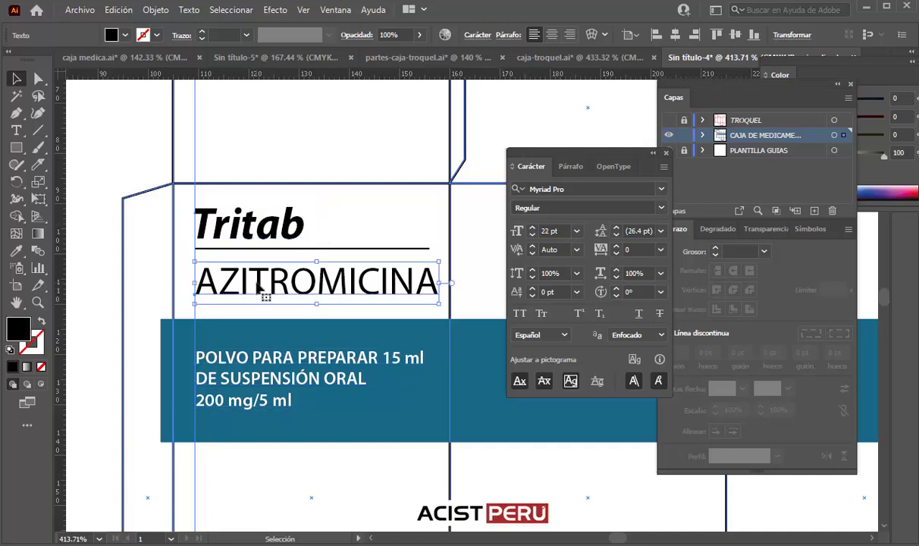
click(251, 357)
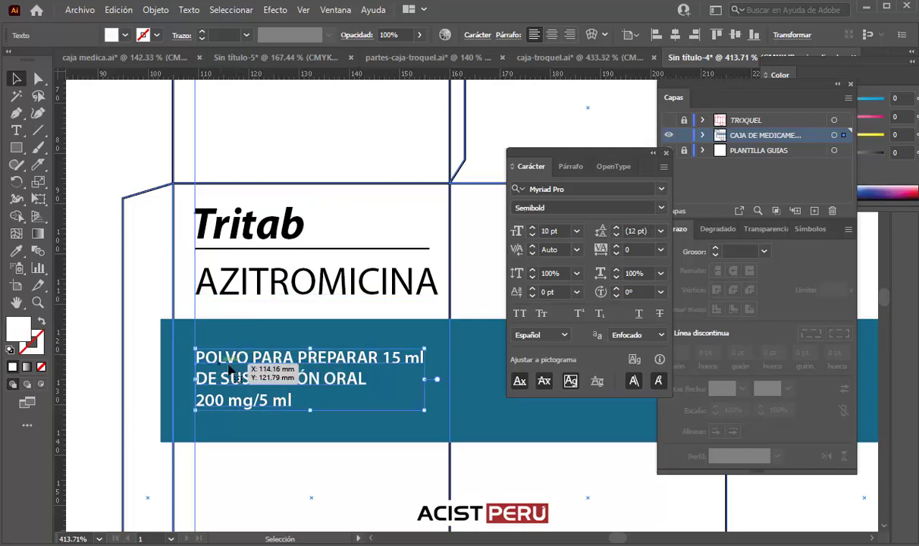
click(97, 322)
Compare the reference box layout with Sin título-4, zooming out on both documents.
key(a)
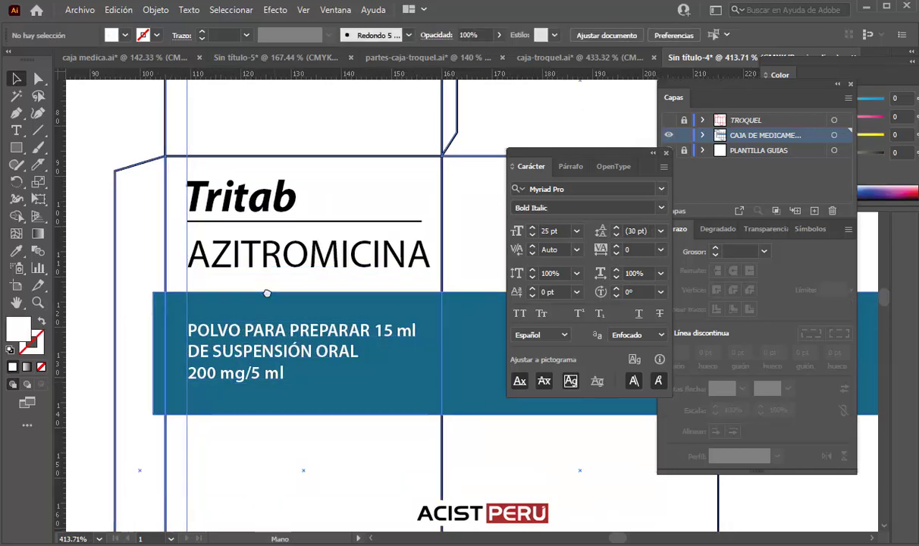
scroll(267, 292, down, 2)
scroll(319, 243, down, 2)
scroll(319, 243, right, 1)
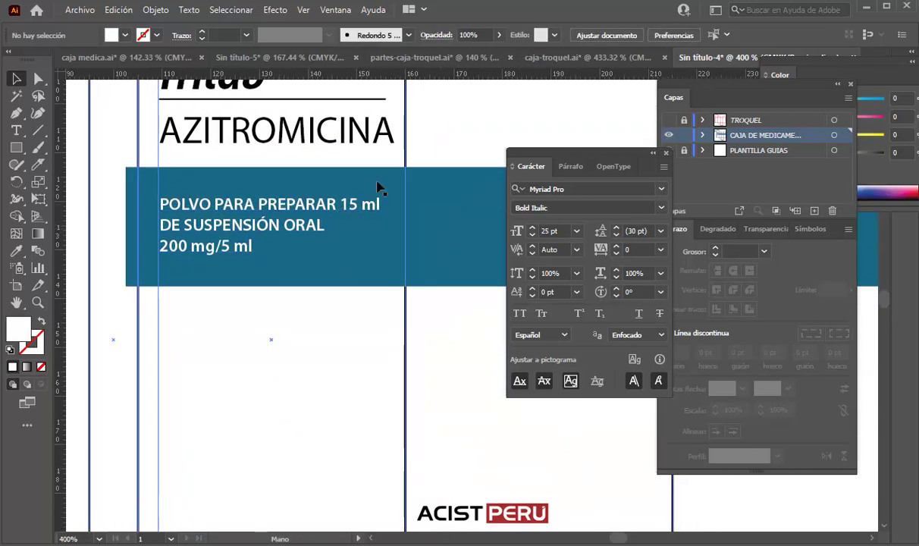
click(592, 61)
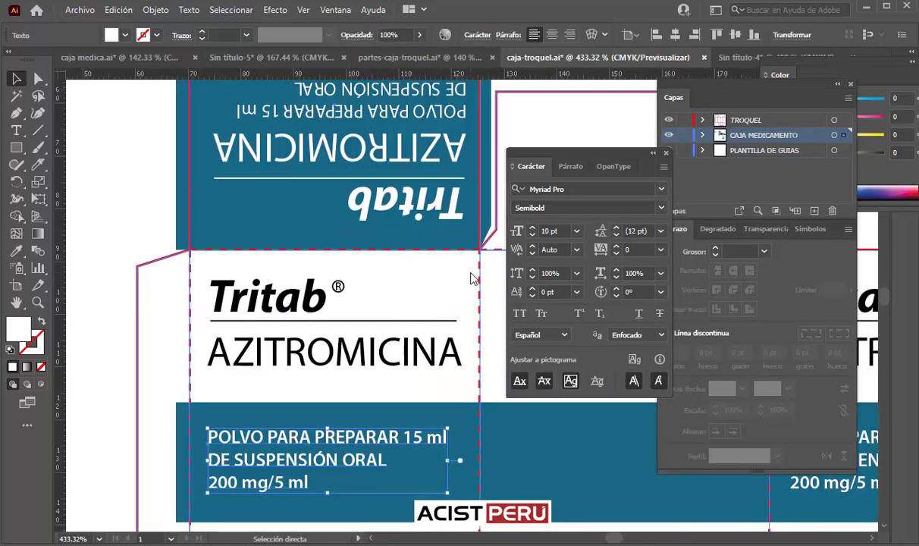
key(ctrl+minus)
key(ctrl+Tab)
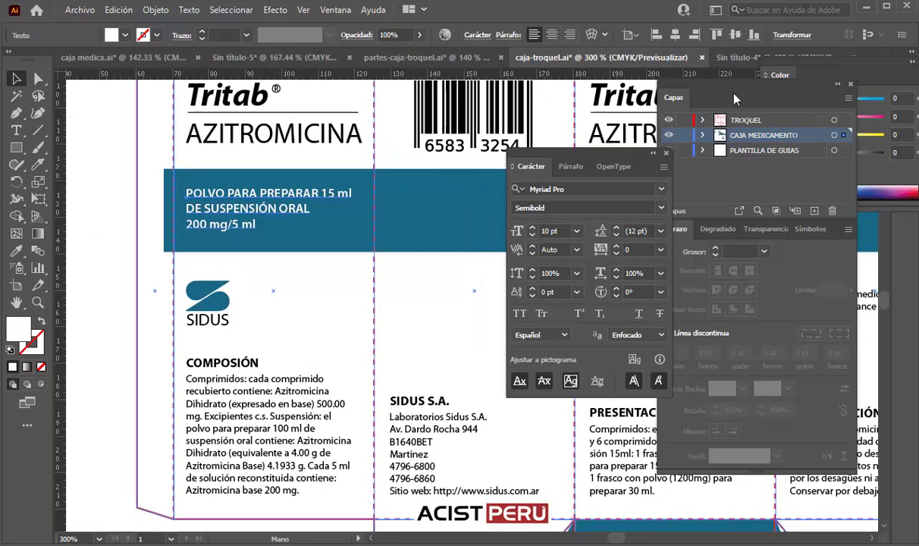
scroll(226, 167, up, 6)
scroll(227, 167, left, 5)
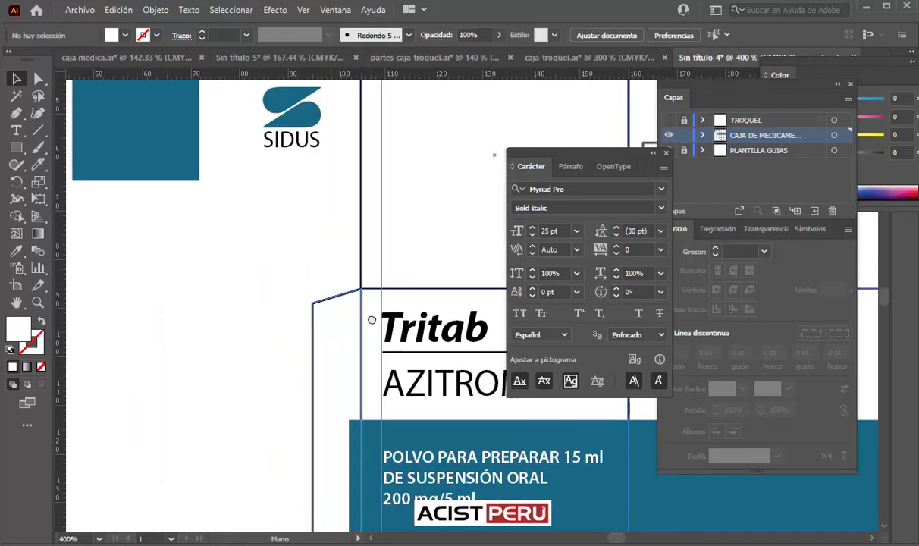
Align the SIDUS logo below the blue dosage band, then select COMPOSICIÓN in the reference.
click(305, 144)
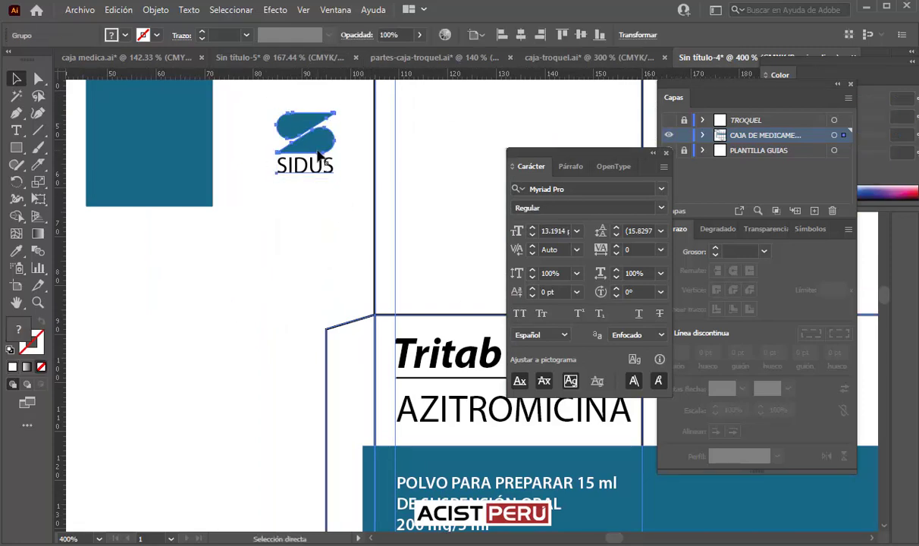
drag(313, 148, 343, 332)
scroll(343, 332, down, 4)
drag(199, 151, 319, 464)
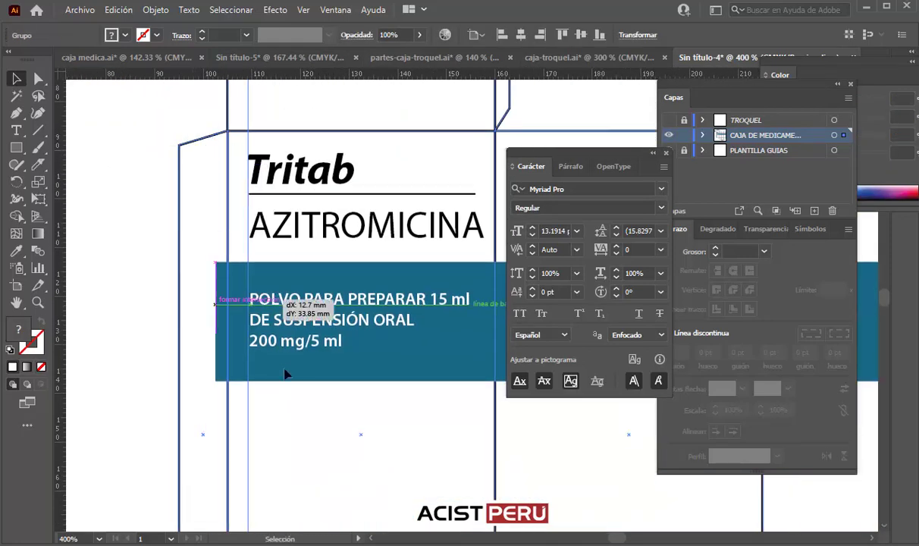
scroll(319, 464, down, 4)
scroll(319, 465, right, 2)
drag(249, 289, 205, 270)
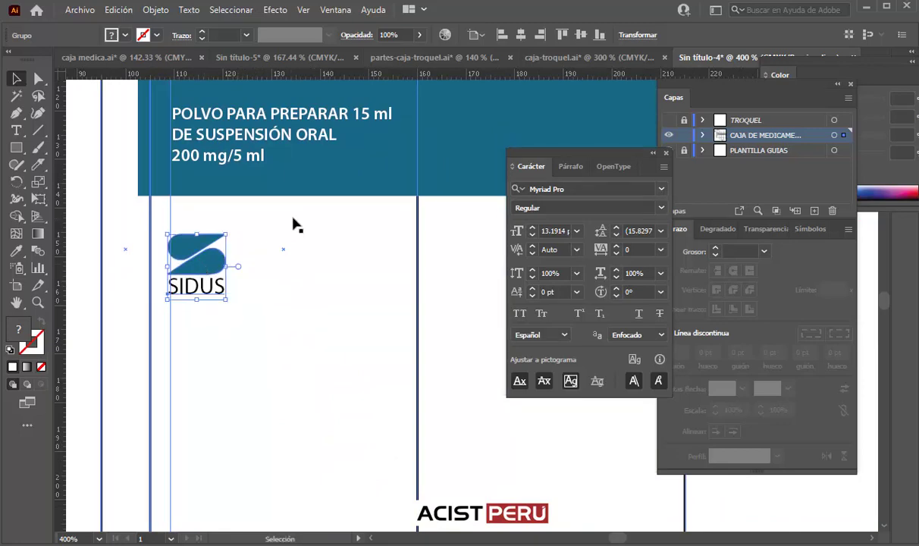
click(575, 59)
click(220, 363)
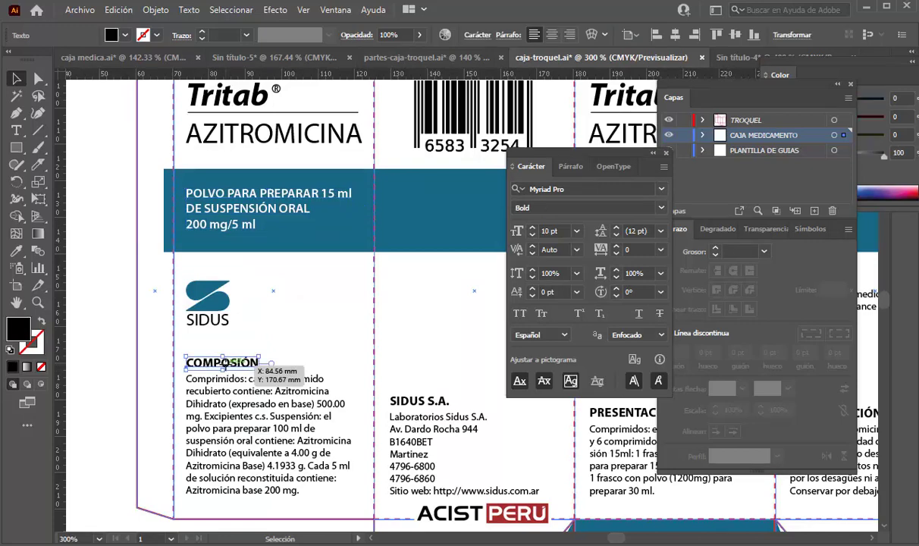
Paste the reference's composition paragraph into Sin título-4 below the SIDUS logo.
click(227, 401)
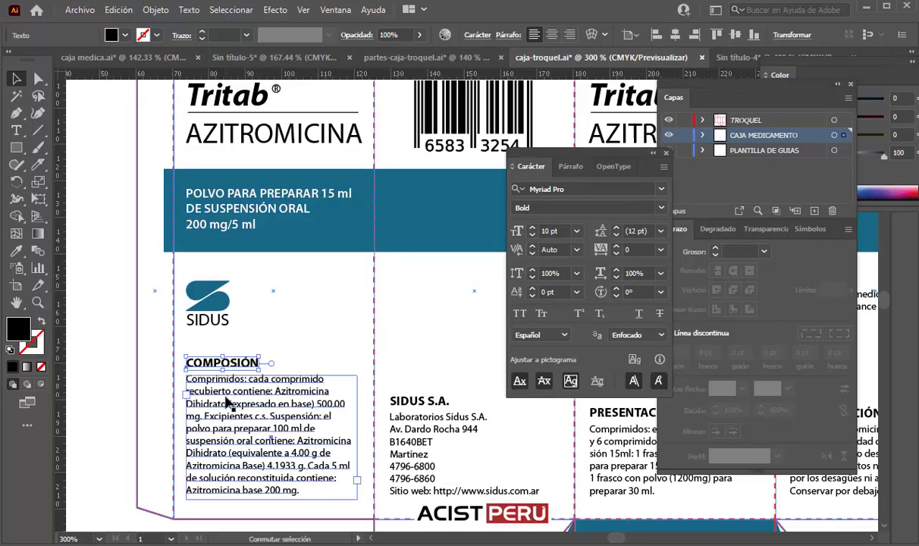
click(743, 59)
drag(343, 359, 319, 247)
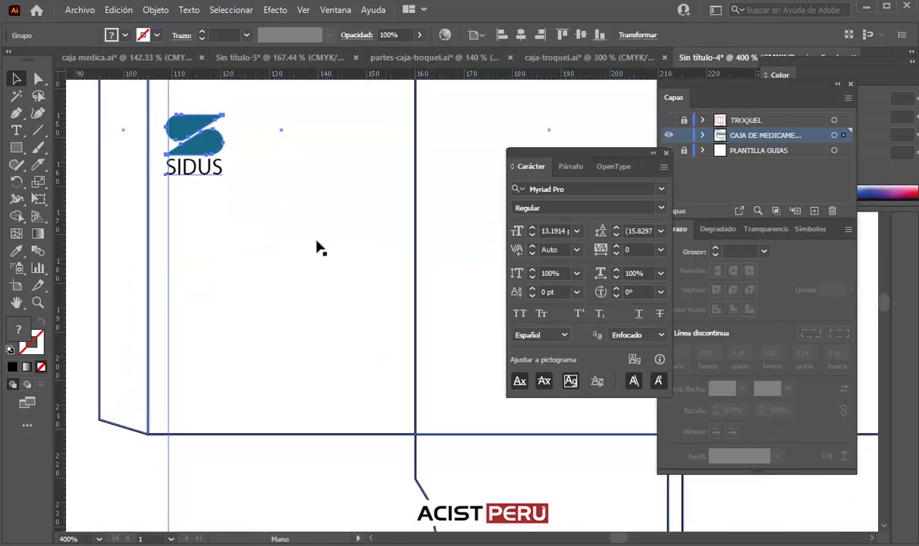
text(COMPOSIÓN Comprimidos: cada comprimido recubierto contiene: Azitromicina Dihidrato (expresado en base) 500.00 mg. Excipientes c.s. Suspensión: el polvo para preparar 100 ml de suspensión oral contiene: Azitromicina Dihidrato (equivalente a 4.00 g de Azitromicina Base) 4.1933 g. Cada 5 ml de solución reconstituida contiene: Azitromicina base 200 mg.)
mouse_move(372, 278)
mouse_down()
mouse_move(223, 304)
mouse_move(182, 291)
mouse_move(184, 299)
mouse_up()
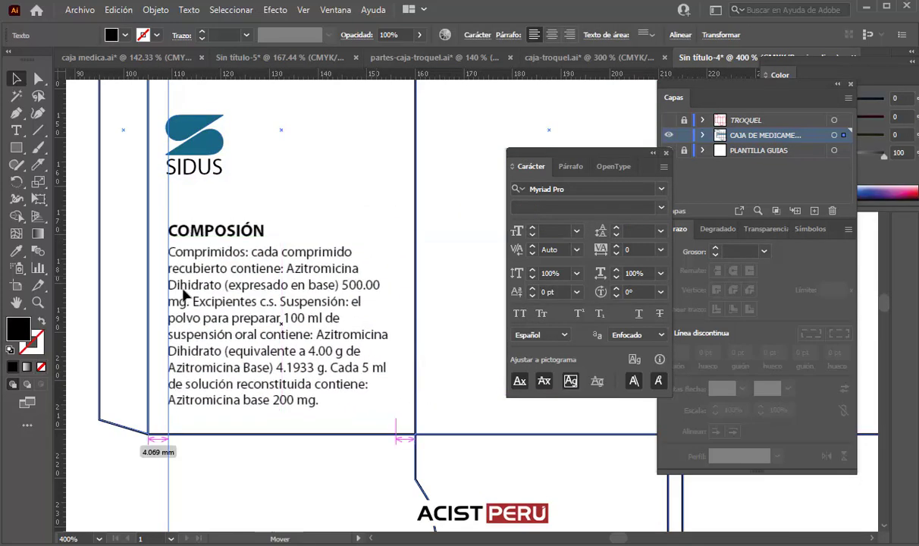
Check the heading and 8 pt body sizes, then add a horizontal guide below the text.
click(220, 230)
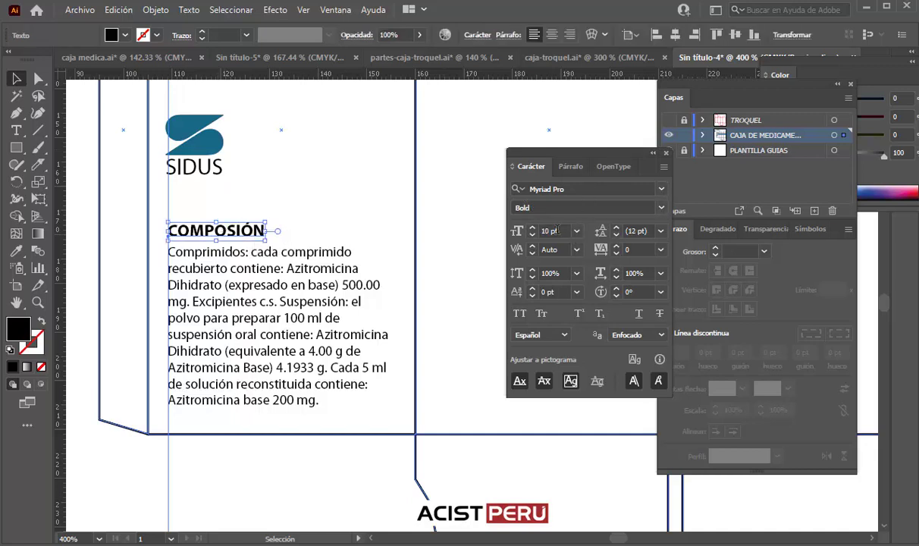
click(338, 306)
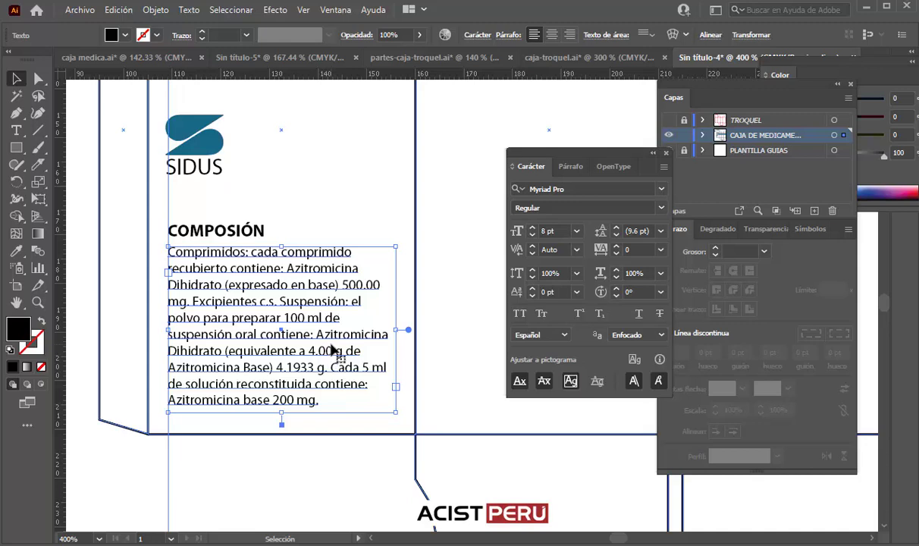
drag(323, 76, 334, 412)
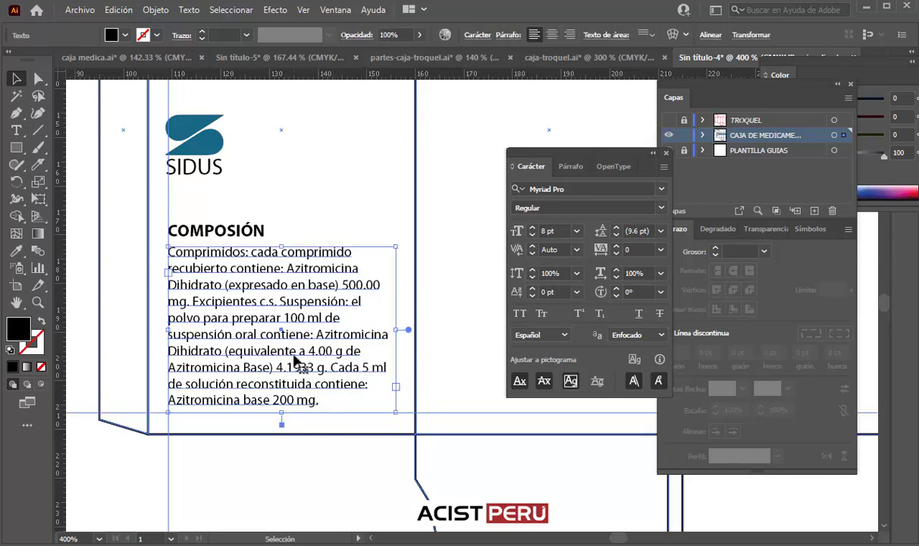
drag(296, 359, 296, 364)
key(ctrl+z)
click(89, 411)
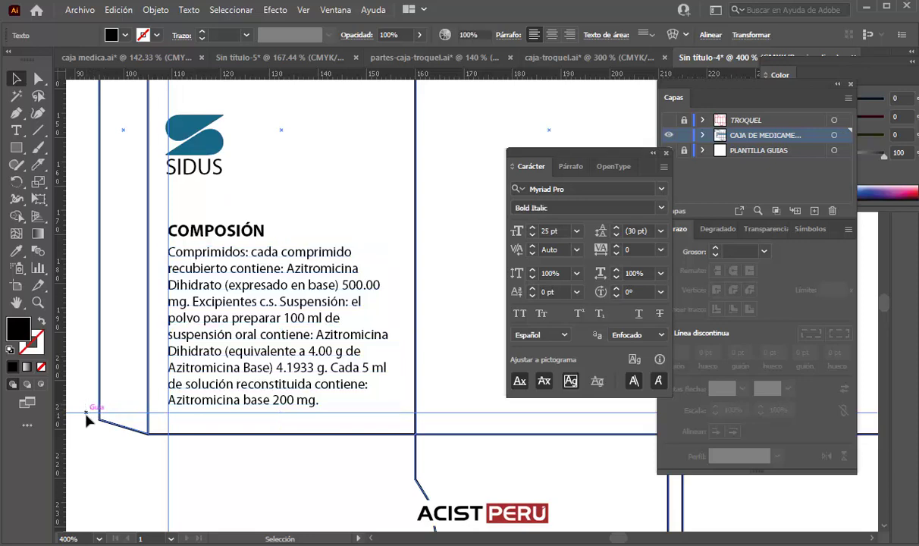
Unlock the guides and raise the horizontal guide slightly.
click(303, 10)
mouse_move(352, 507)
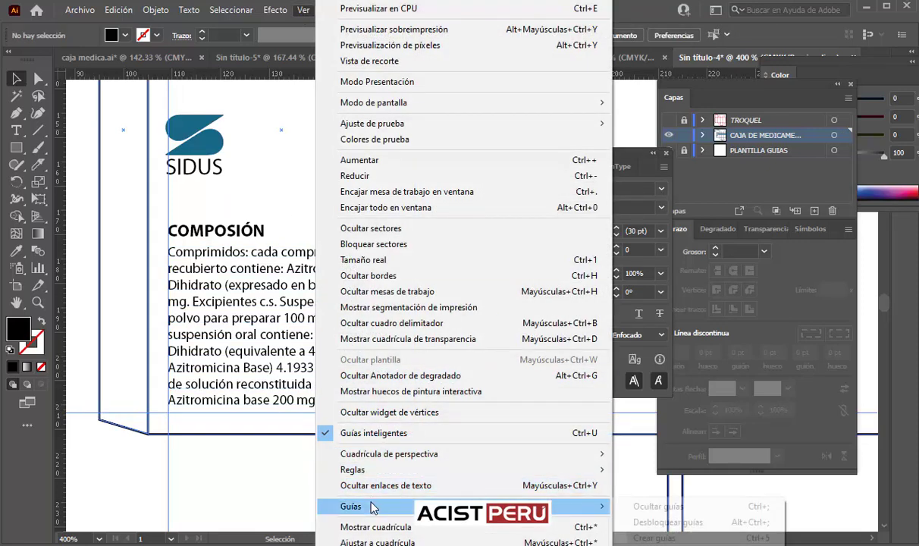
click(668, 522)
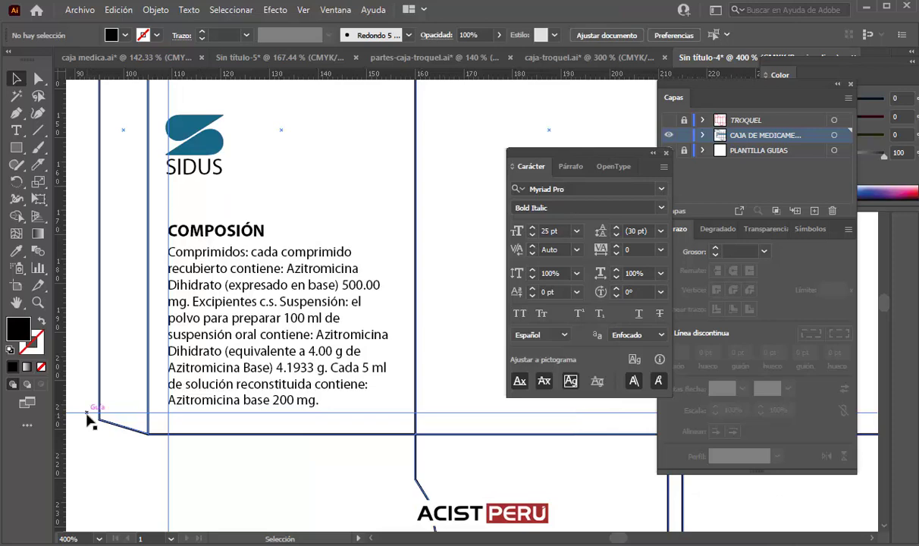
drag(89, 418, 90, 410)
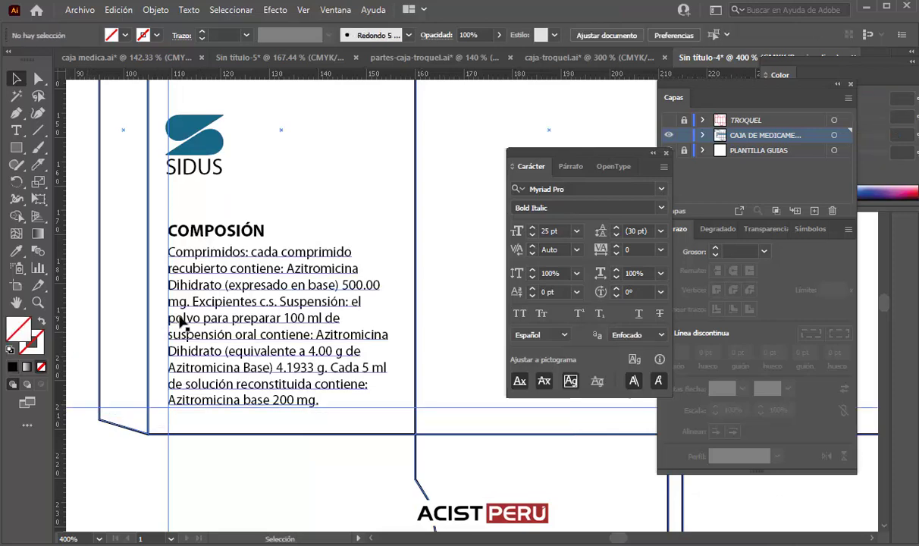
key(ctrl+minus)
drag(228, 277, 185, 342)
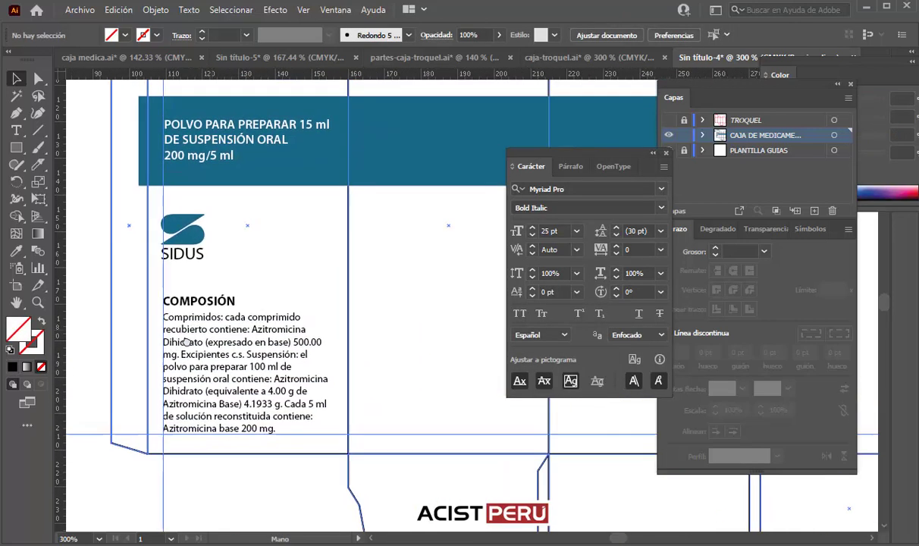
scroll(185, 342, up, 2)
scroll(215, 270, up, 3)
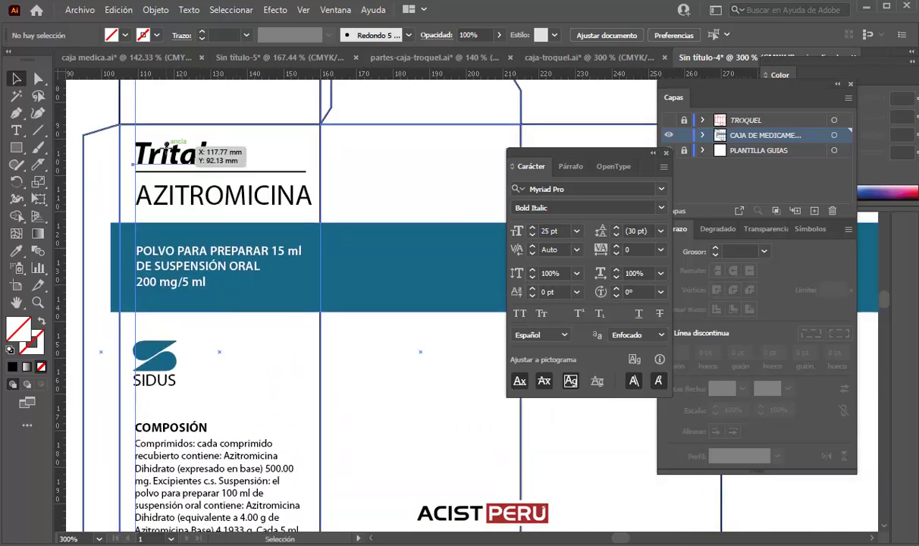
Inspect the Tritab, AZITROMICINA and POLVO PARA PREPARAR text settings.
click(165, 149)
click(182, 195)
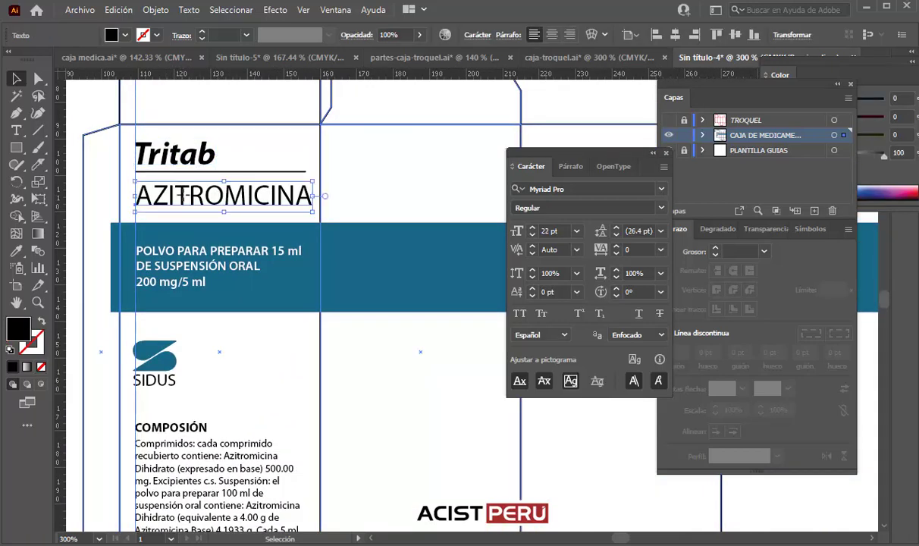
click(180, 260)
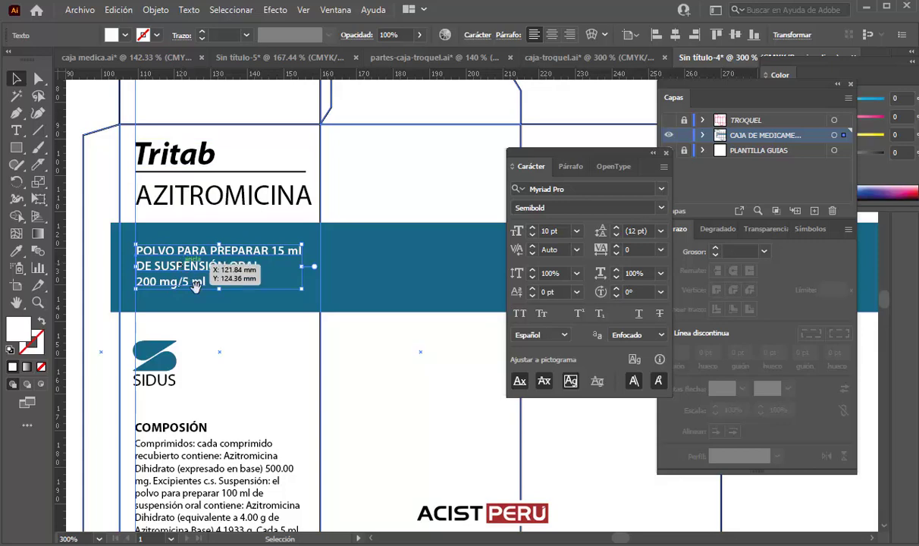
scroll(182, 267, down, 3)
scroll(181, 302, down, 1)
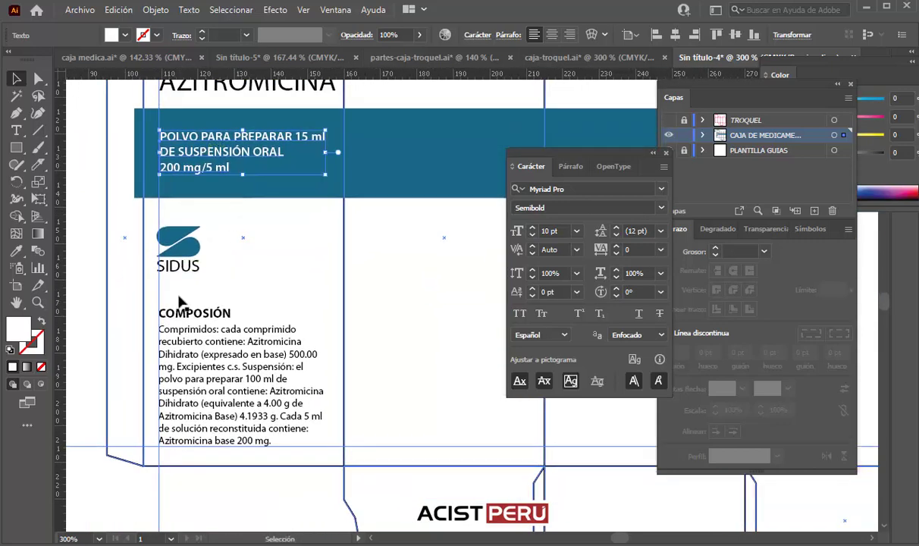
Nudge the COMPOSICIÓN title down and the SIDUS logo right to share a left edge.
click(181, 257)
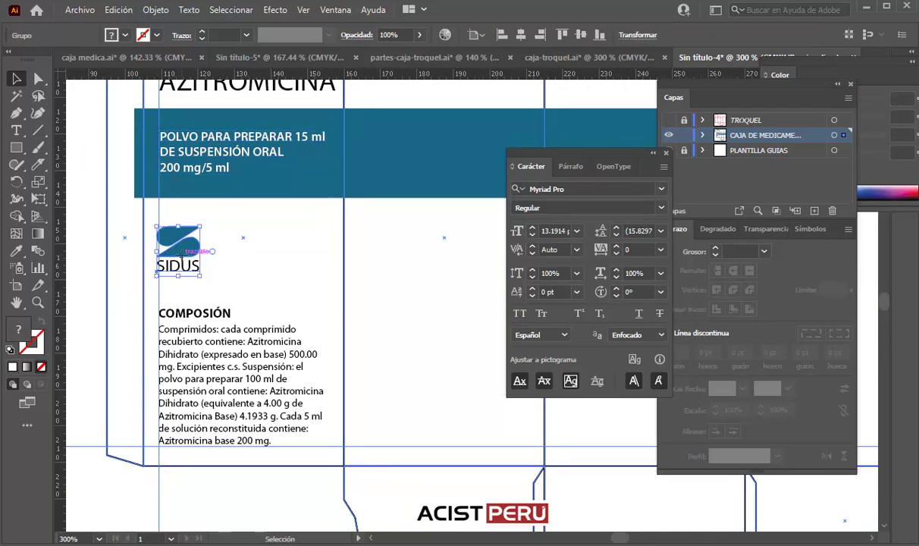
click(187, 308)
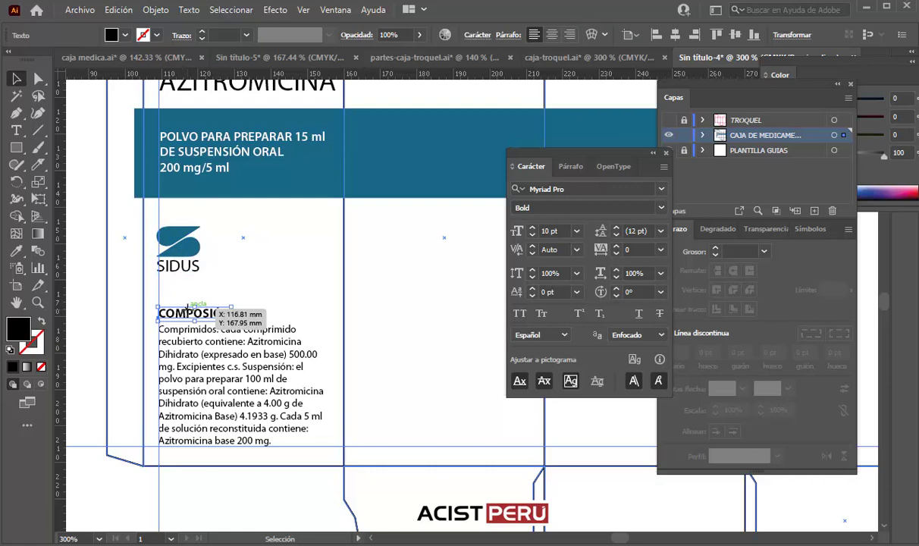
drag(188, 311, 189, 320)
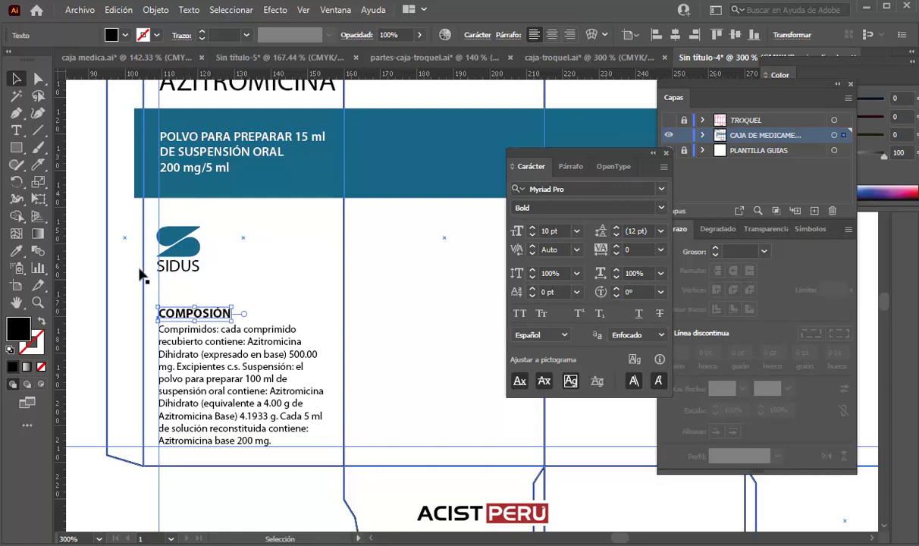
click(80, 234)
click(190, 258)
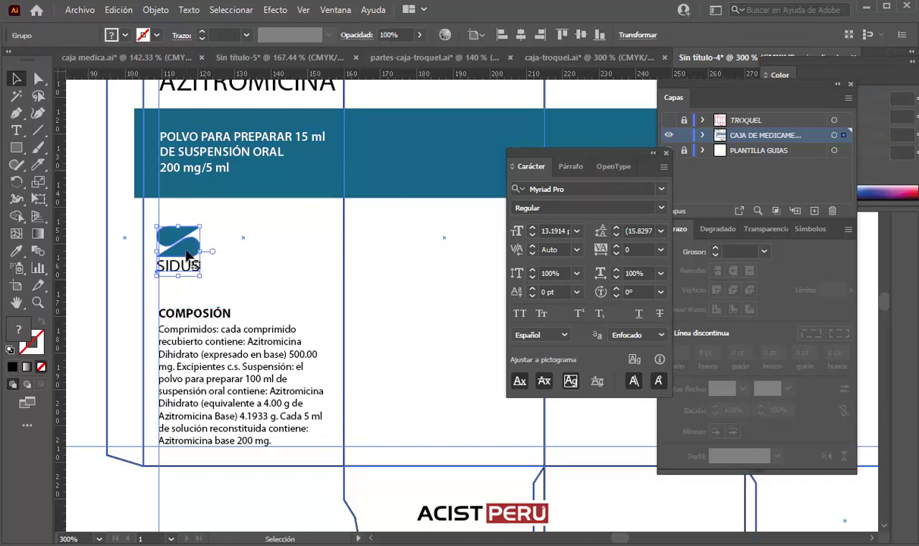
drag(186, 255, 191, 253)
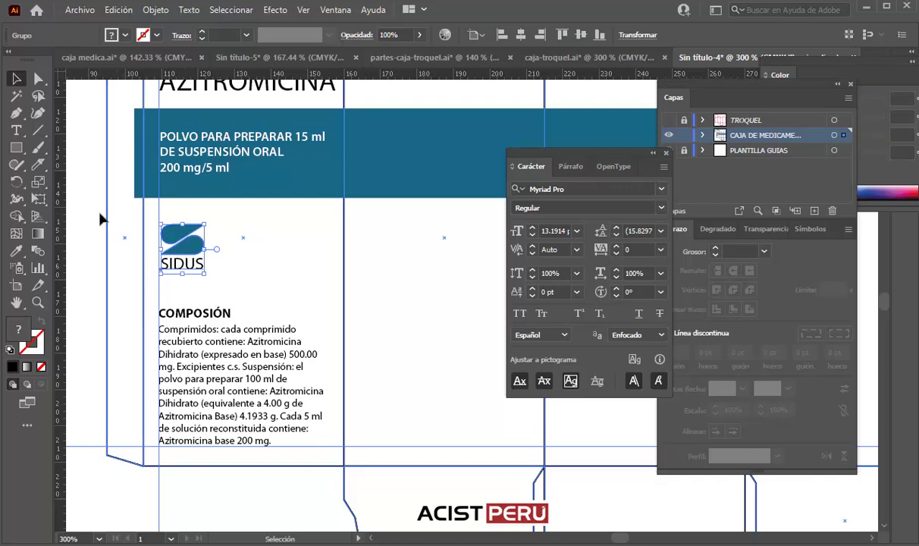
click(216, 204)
key(ctrl+minus)
drag(566, 74, 409, 92)
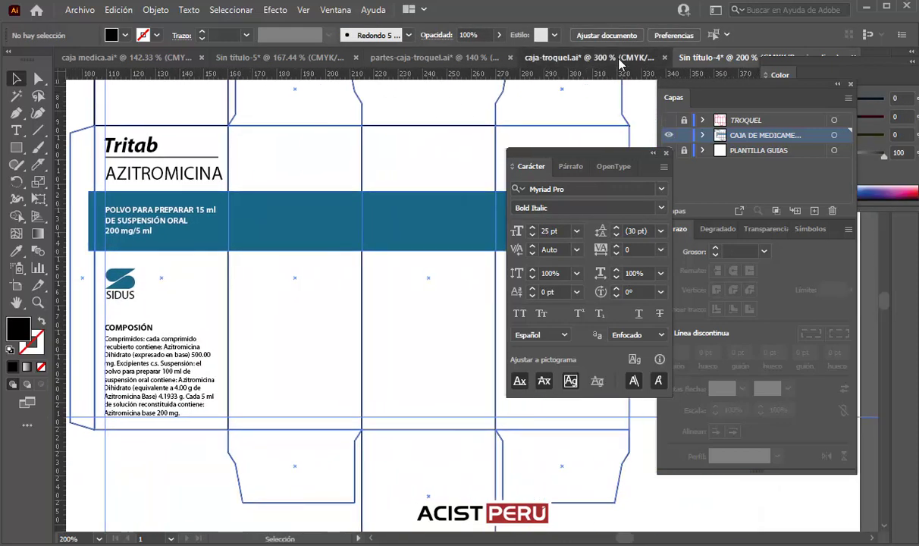
Copy the 6583 3254 barcode from caja-troquel.ai onto the panel top beside Tritab.
click(585, 56)
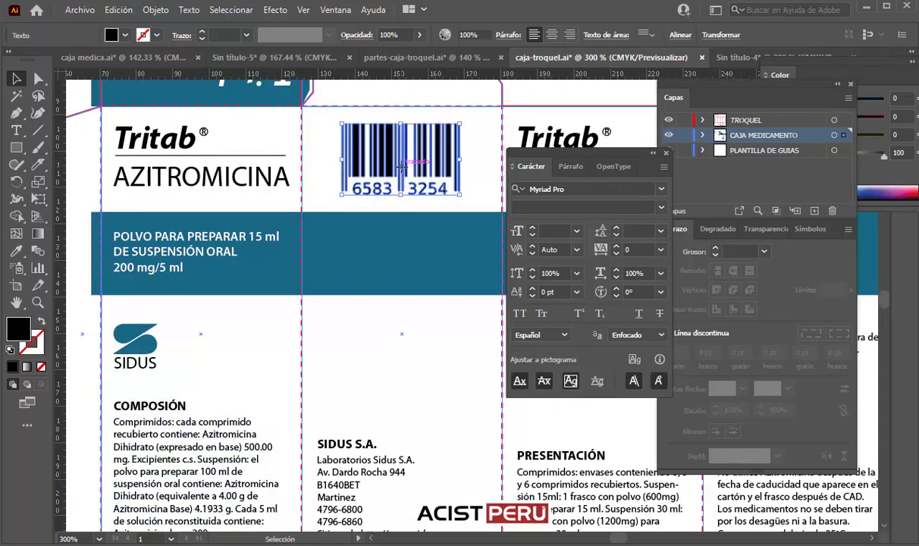
click(424, 152)
click(732, 57)
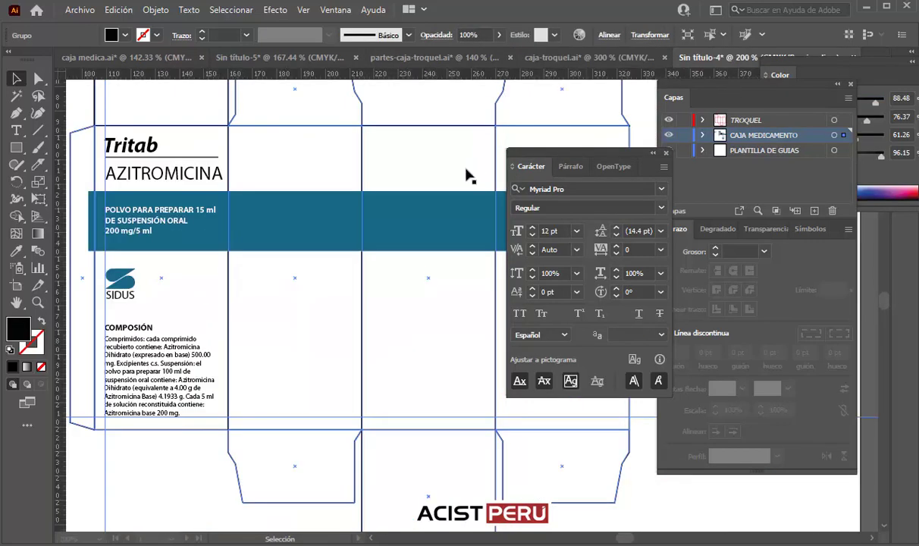
key(ctrl+v)
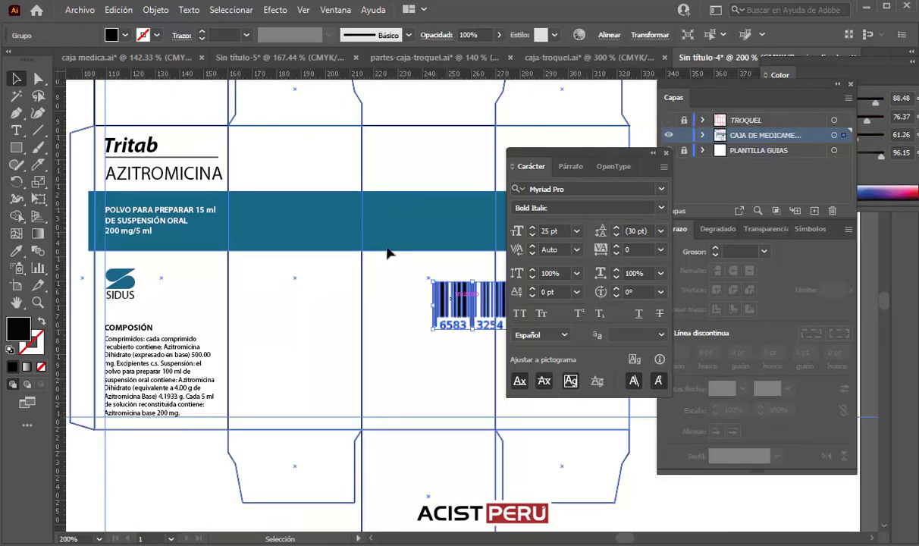
drag(425, 290, 267, 159)
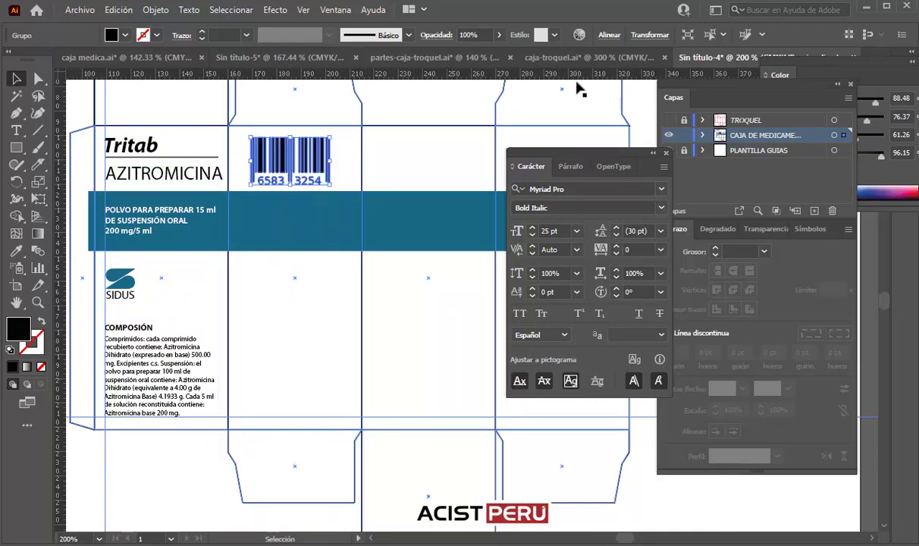
click(591, 60)
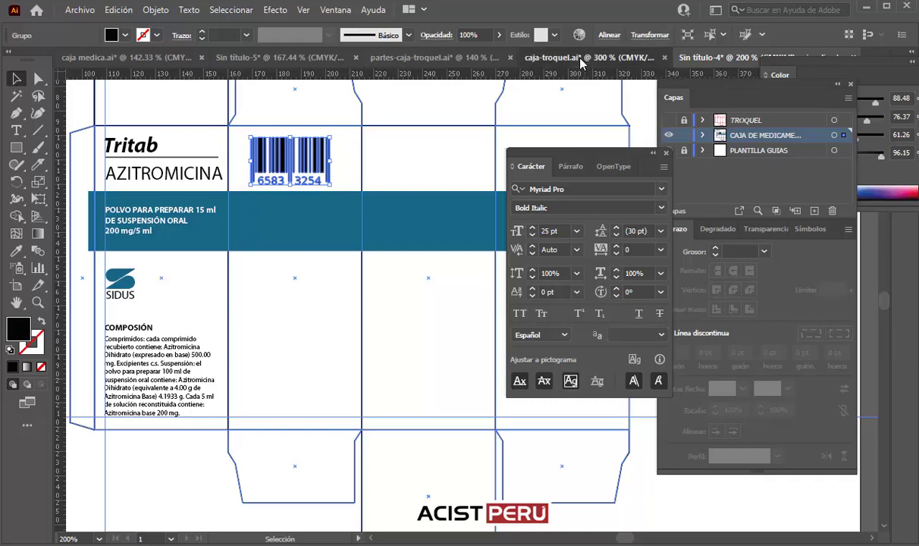
Copy the SIDUS S.A. contact block with address, phones and website into the panel below the barcode.
drag(342, 250, 303, 129)
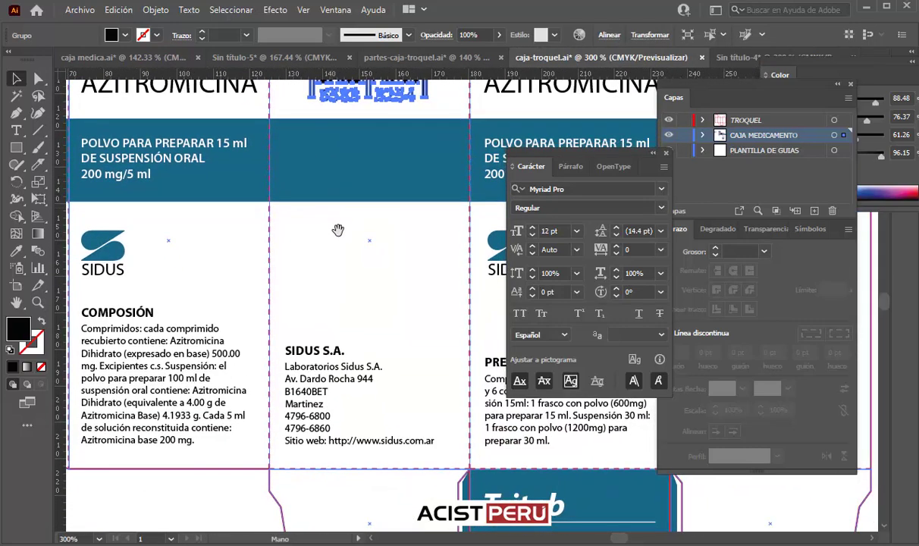
click(290, 300)
shift+click(291, 286)
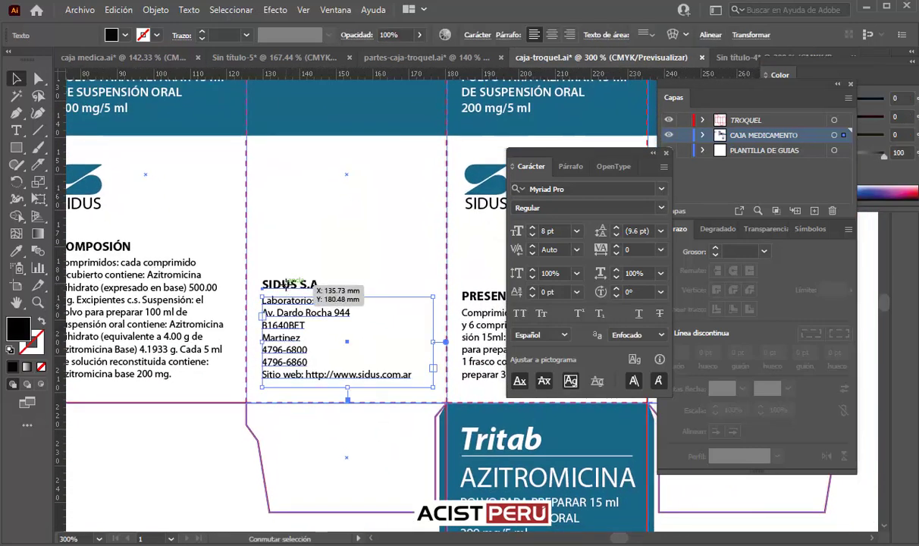
click(716, 57)
drag(322, 203, 322, 177)
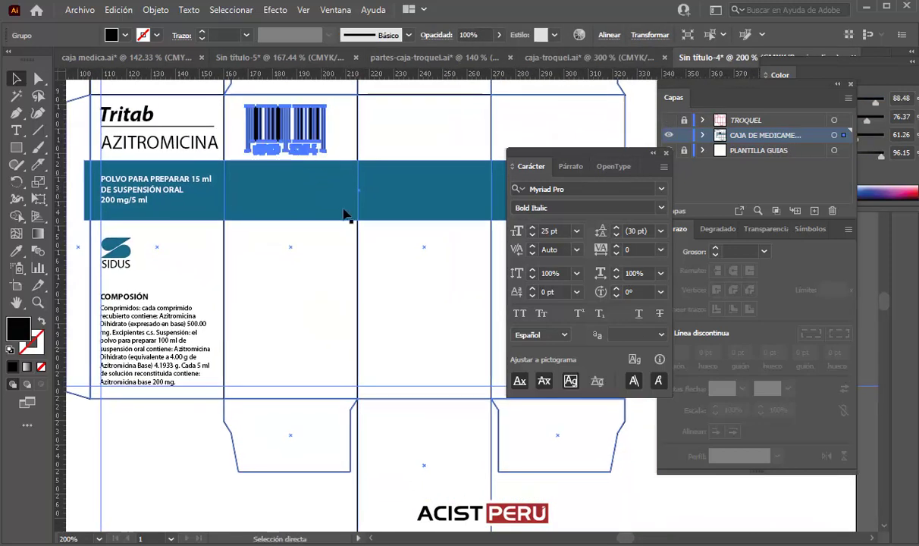
key(ctrl+v)
mouse_move(404, 322)
mouse_down()
mouse_move(409, 336)
mouse_move(237, 372)
mouse_move(139, 355)
mouse_up()
key(ctrl+plus)
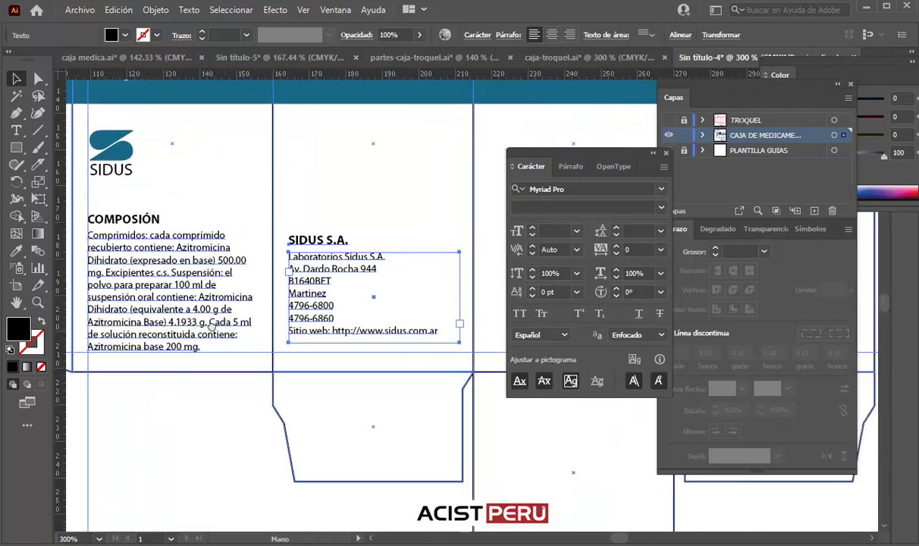
drag(294, 286, 291, 311)
scroll(345, 313, left, 2)
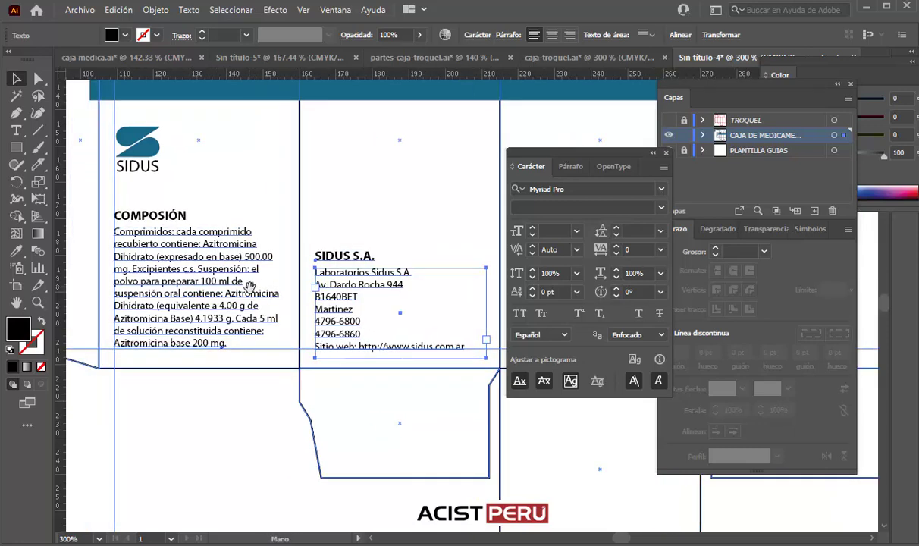
click(339, 368)
Pan across the box toward the barcode and AZITROMICINA panel.
mouse_move(325, 251)
mouse_down()
mouse_move(294, 331)
mouse_move(310, 329)
mouse_move(287, 324)
mouse_up()
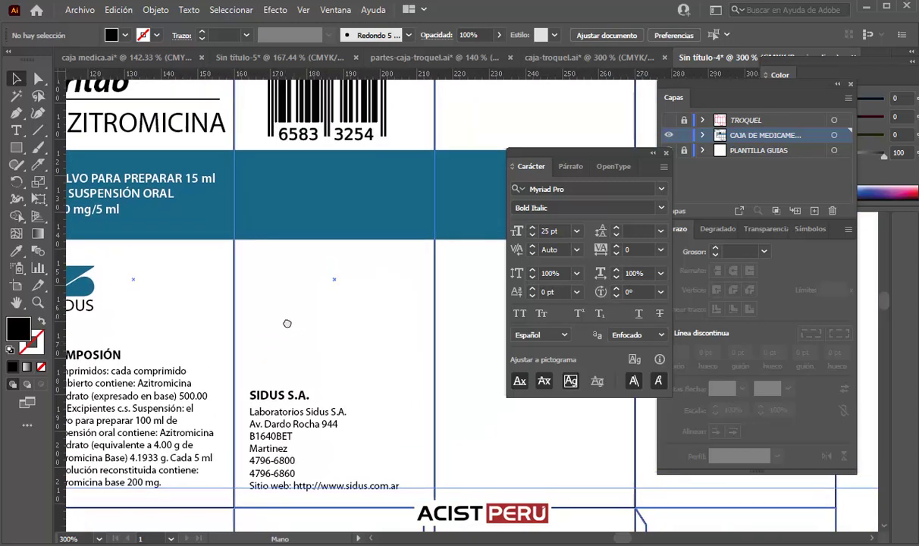
drag(293, 155, 302, 162)
drag(318, 288, 303, 199)
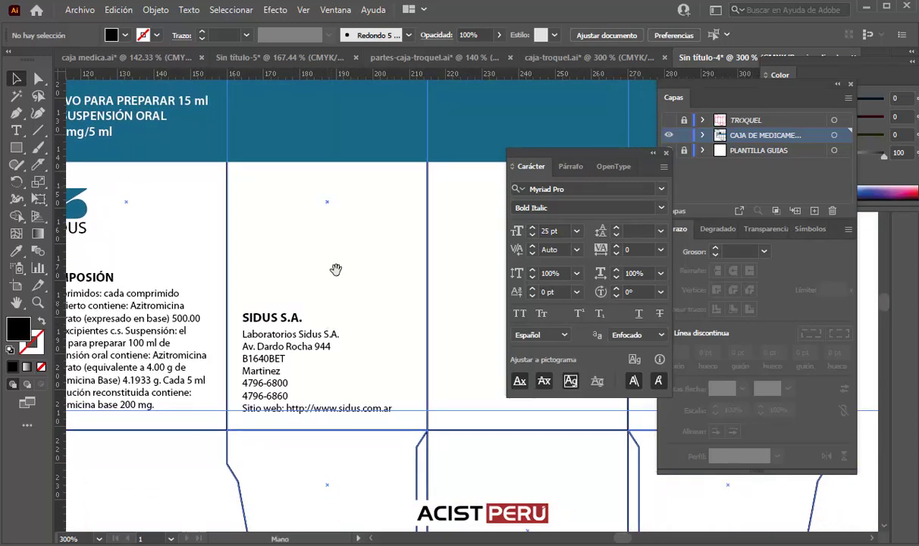
drag(336, 270, 317, 408)
mouse_move(281, 303)
mouse_down()
mouse_move(274, 310)
mouse_move(302, 353)
mouse_move(367, 333)
mouse_move(267, 291)
mouse_move(300, 296)
mouse_up()
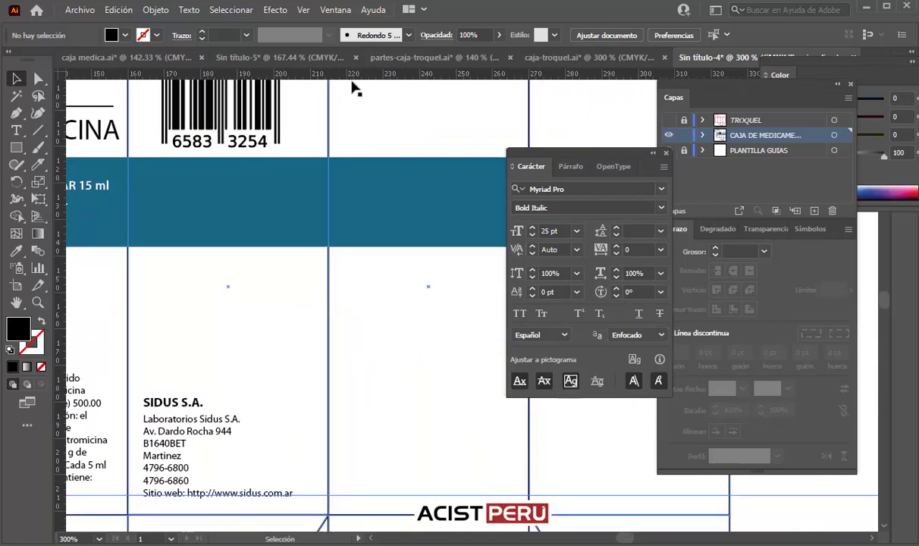
Group the Tritab, AZITROMICINA and POLVO PARA PREPARAR texts on the front panel.
click(554, 58)
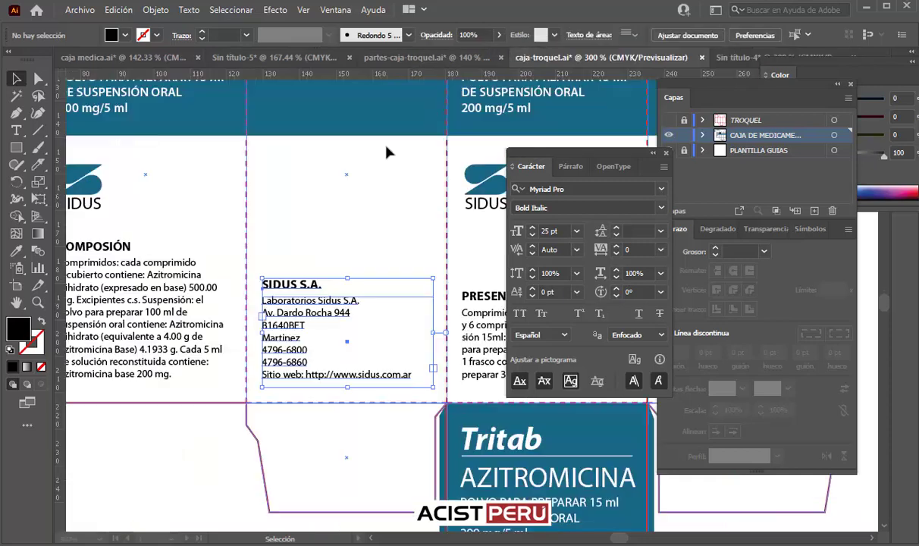
key(ctrl+minus)
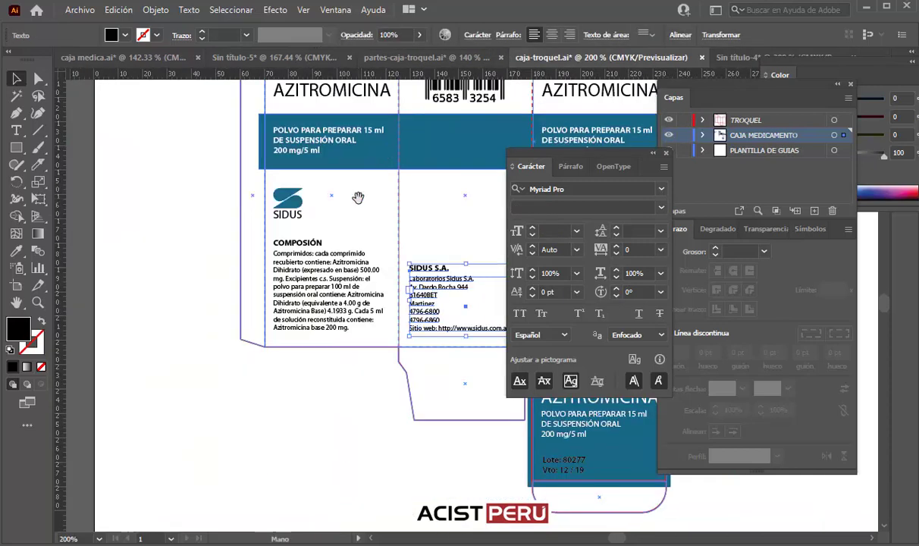
scroll(358, 197, up, 3)
scroll(358, 197, right, 5)
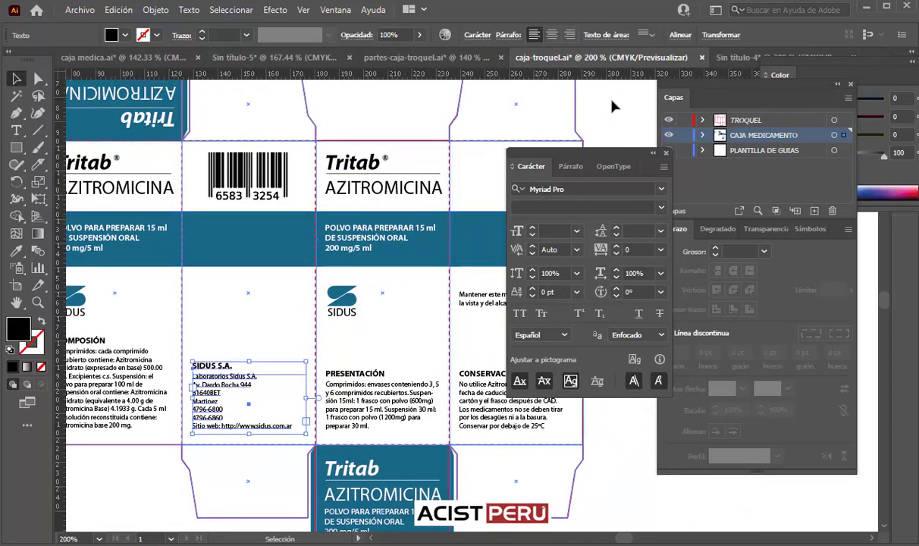
click(717, 57)
scroll(407, 319, up, 3)
scroll(407, 319, left, 3)
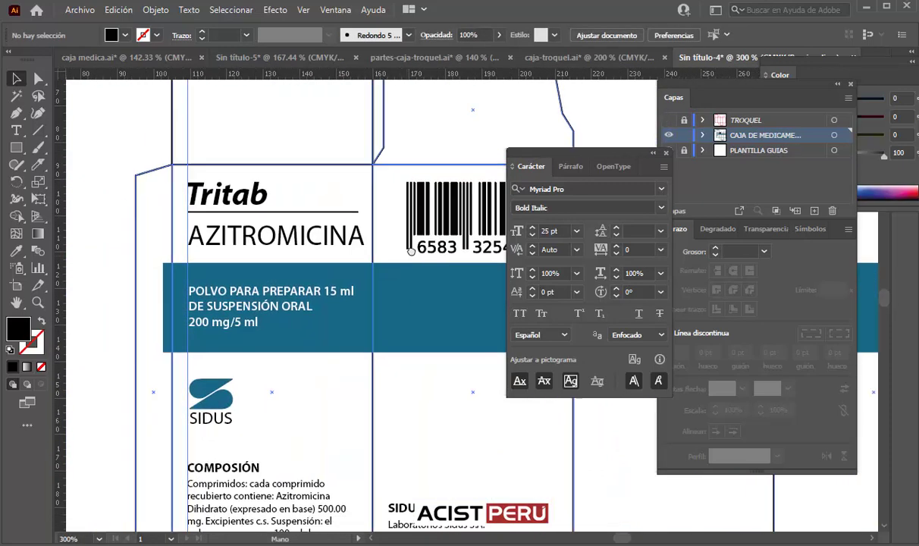
drag(219, 184, 222, 181)
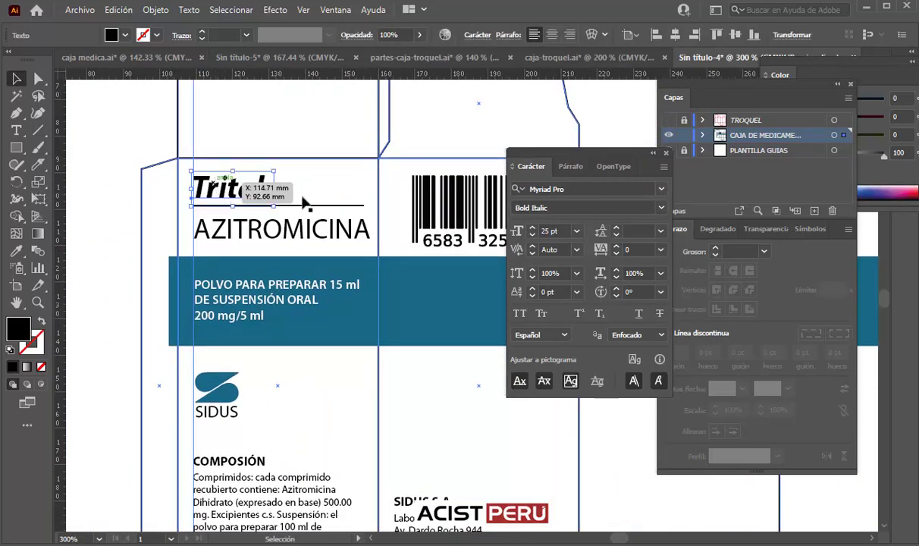
drag(360, 161, 258, 209)
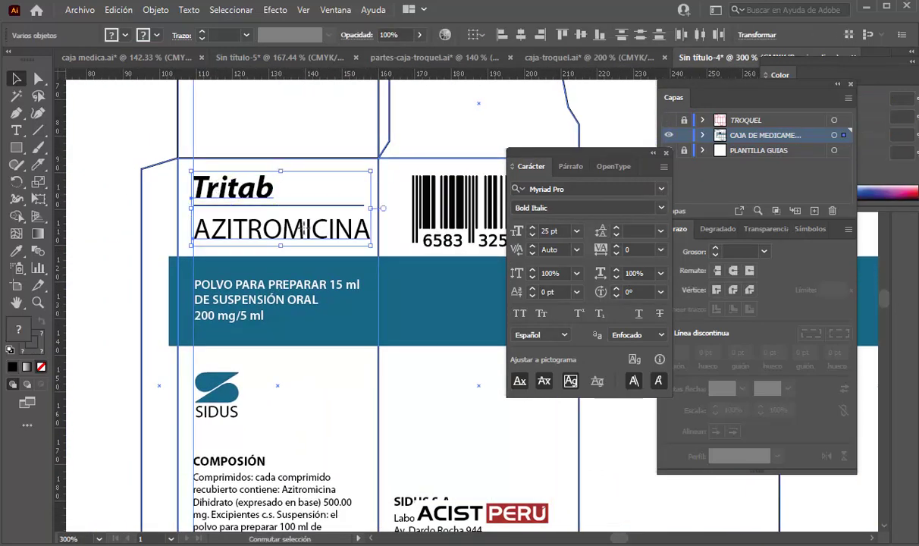
shift+click(275, 299)
key(ctrl+g)
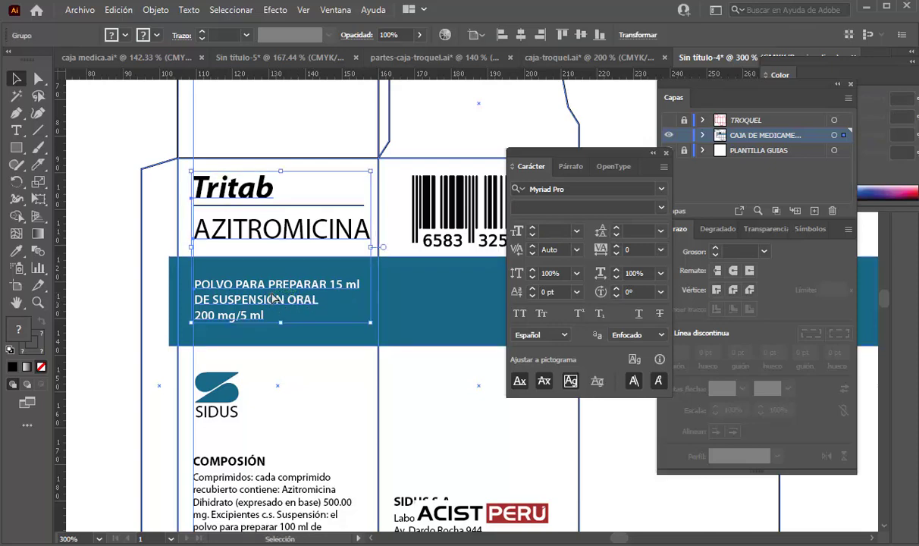
key(ctrl+minus)
key(ctrl+minus)
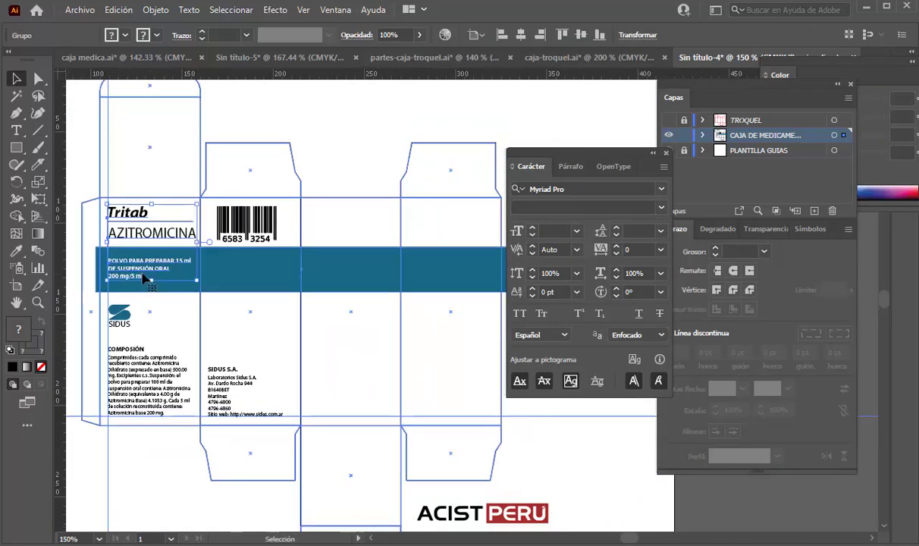
Duplicate the Tritab label group 110.22 mm to the right onto the third panel.
drag(145, 279, 328, 277)
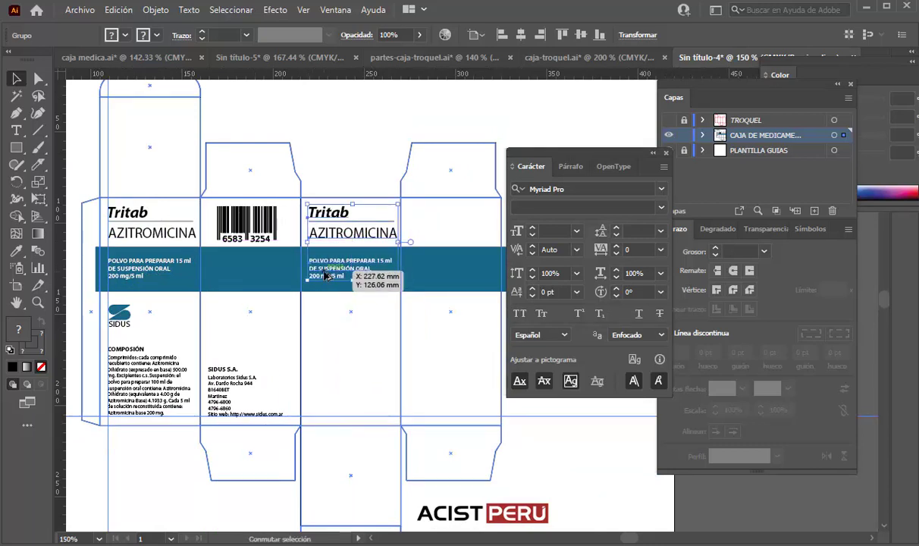
drag(327, 277, 327, 277)
click(89, 175)
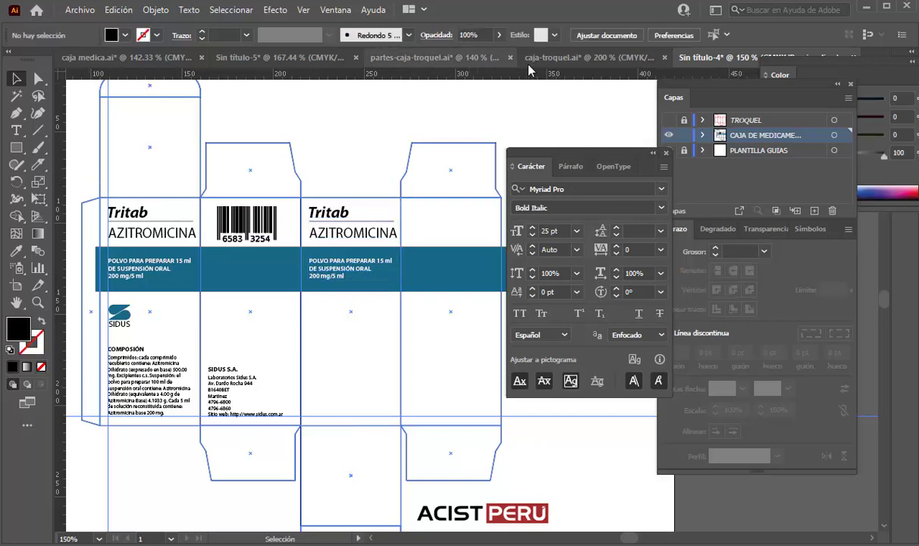
click(577, 57)
Copy the ® symbol from the reference box's Tritab label.
click(387, 161)
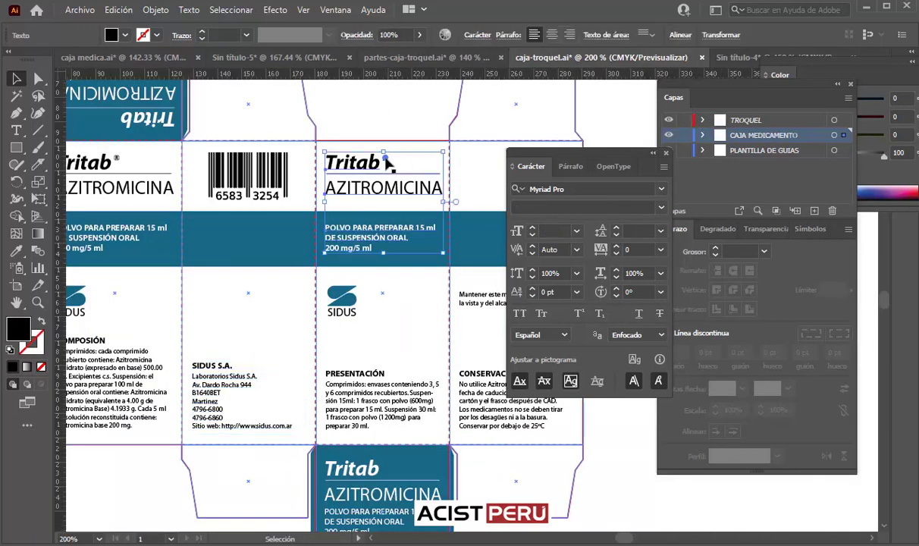
double_click(386, 159)
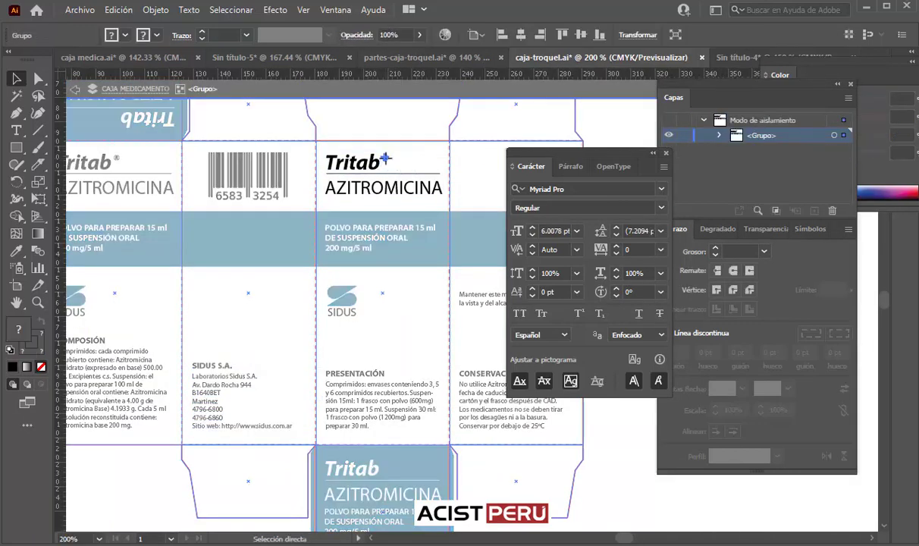
click(76, 90)
click(76, 90)
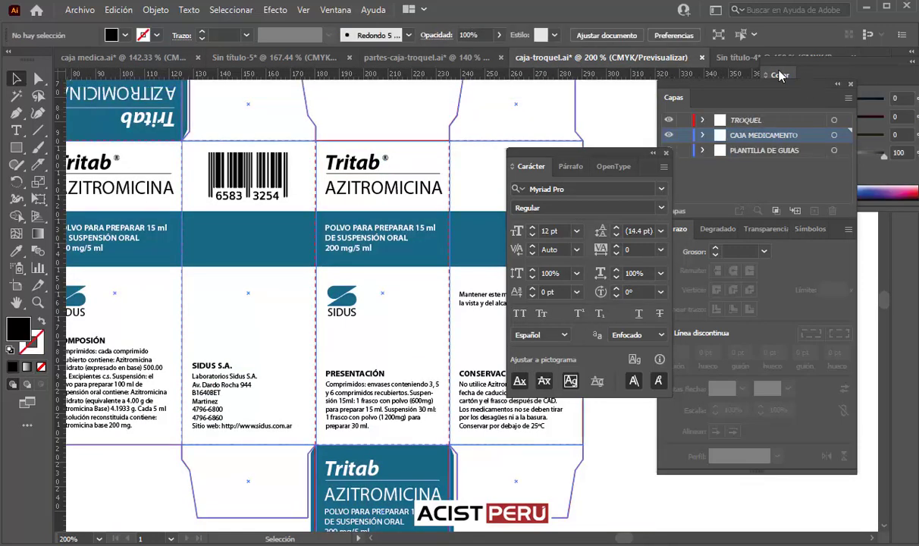
click(724, 57)
scroll(346, 157, up, 5)
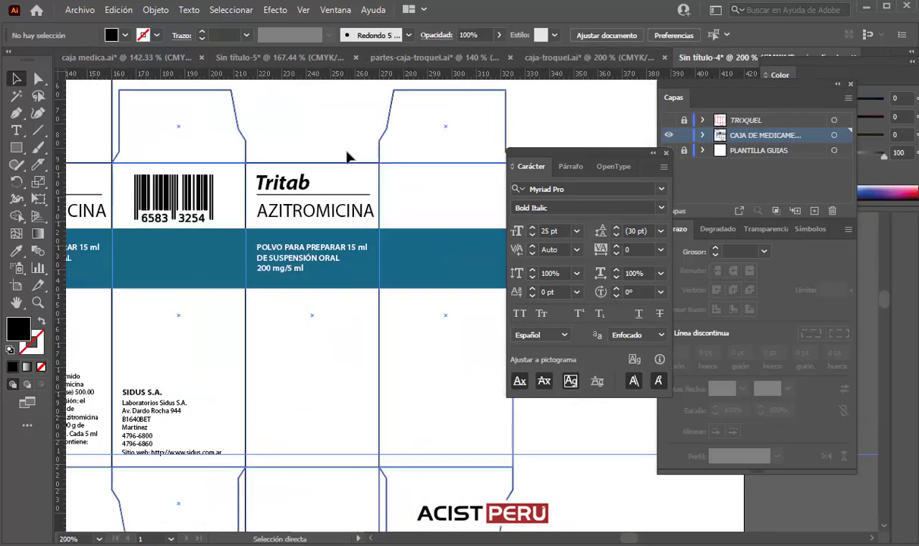
mouse_move(349, 156)
mouse_down()
mouse_move(220, 211)
mouse_move(275, 216)
mouse_up()
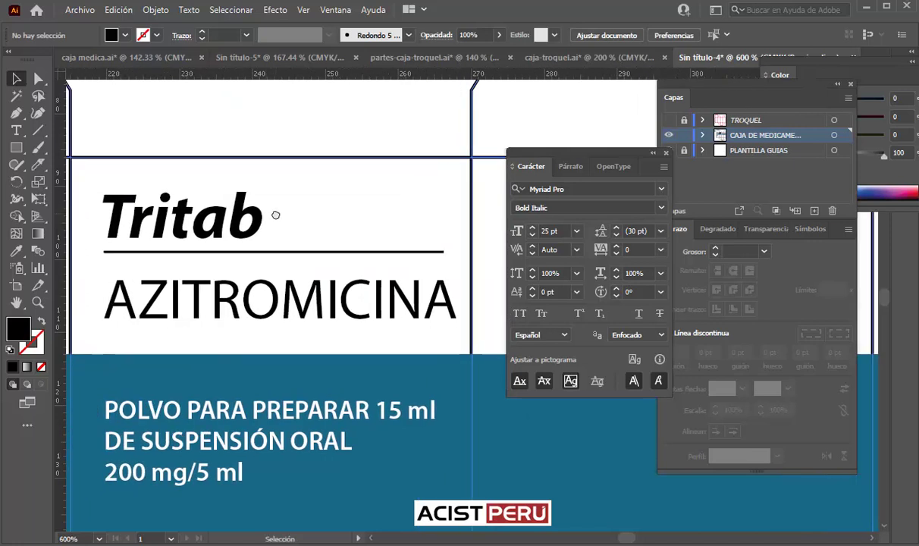
Place the ® as a superscript beside the first Tritab heading.
click(464, 303)
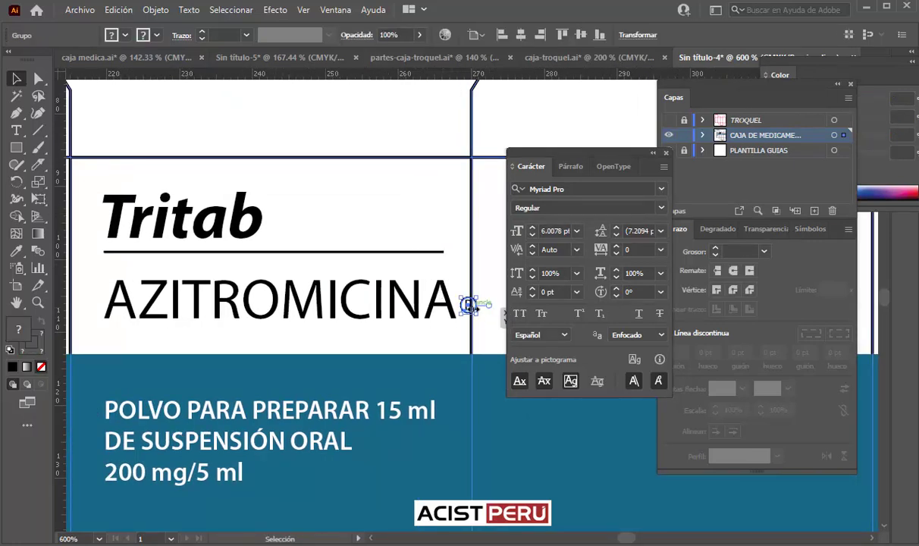
drag(468, 305, 285, 203)
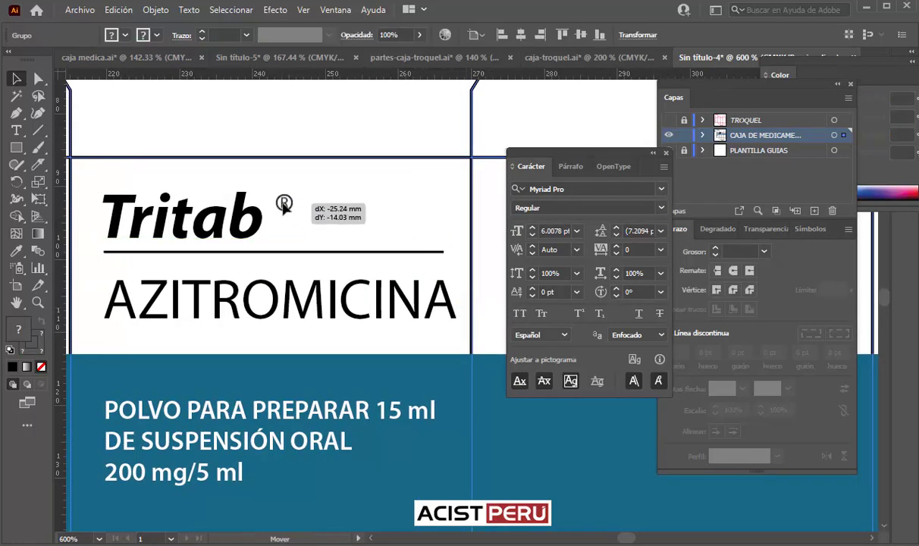
drag(285, 203, 287, 200)
scroll(365, 239, left, 10)
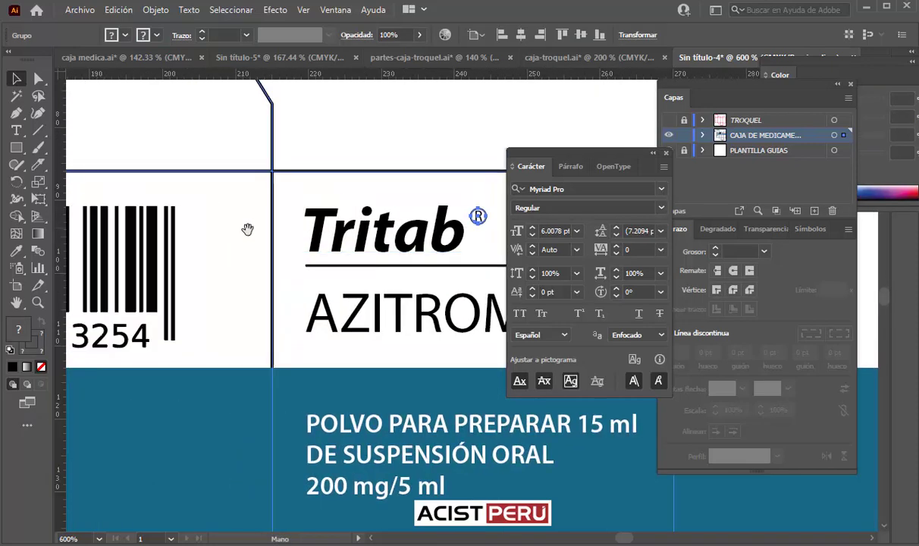
scroll(365, 239, left, 5)
scroll(100, 199, left, 2)
click(100, 164)
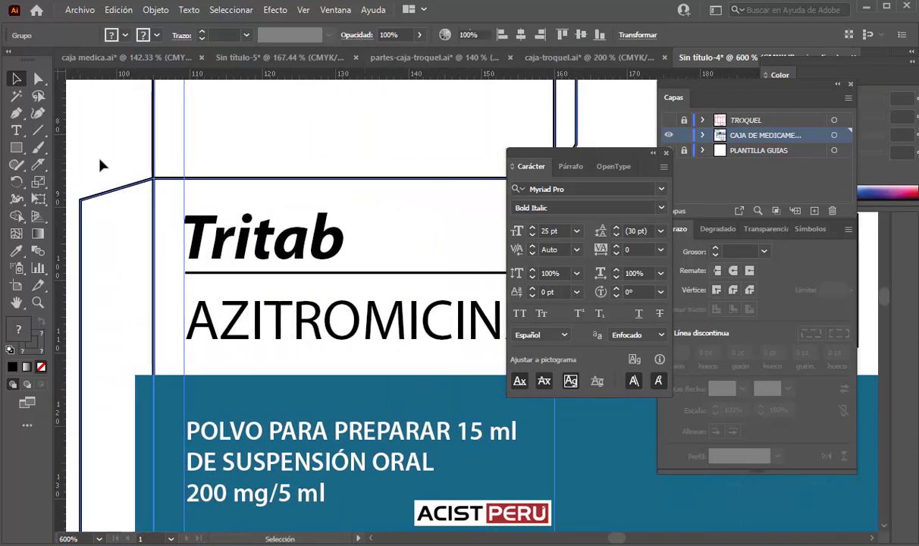
Paste a second ® beside the other Tritab heading and review both labels.
key(ctrl+v)
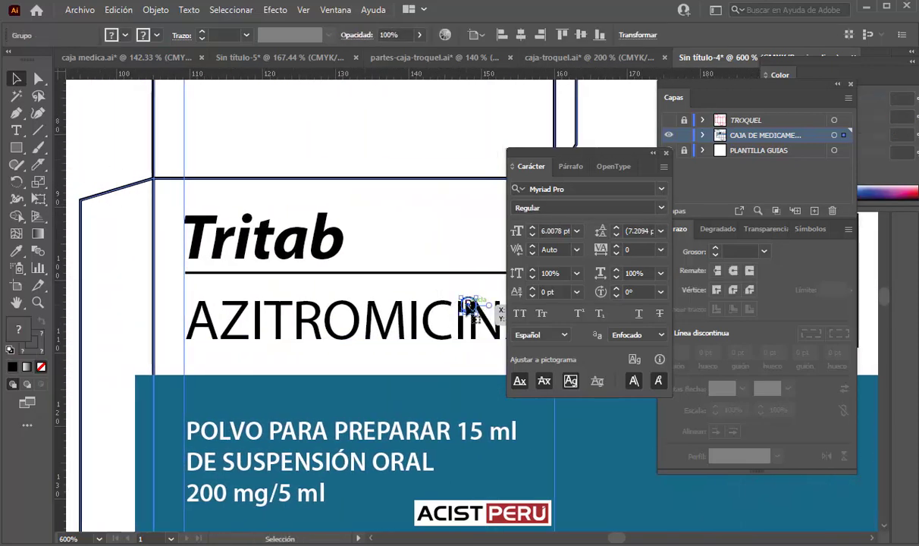
mouse_move(468, 307)
mouse_down()
mouse_move(416, 274)
mouse_move(363, 219)
mouse_up()
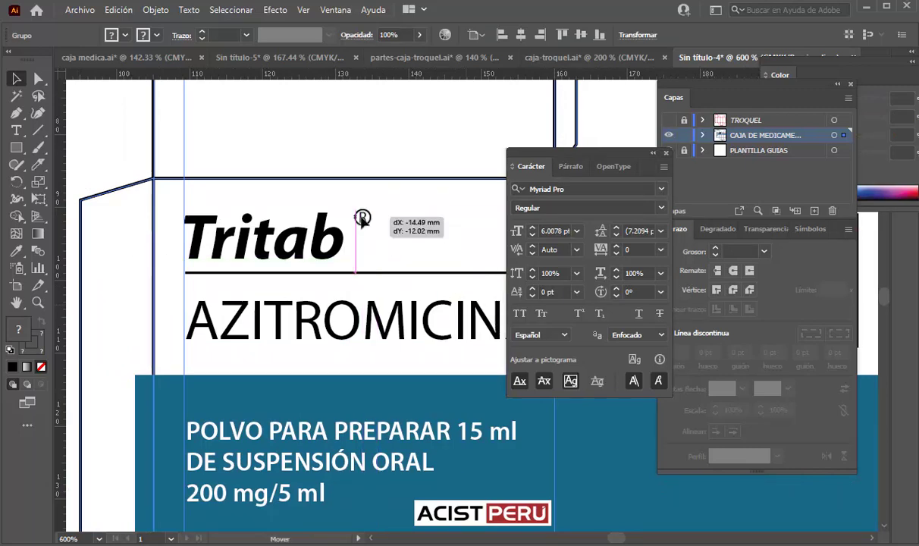
click(115, 118)
key(ctrl+minus)
key(ctrl+minus)
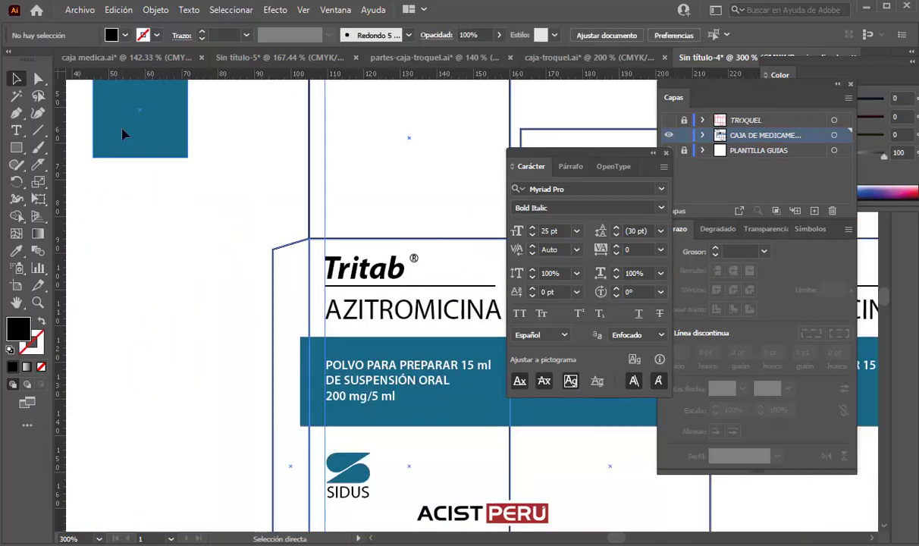
mouse_move(402, 444)
mouse_down()
mouse_move(164, 353)
mouse_move(342, 365)
mouse_move(291, 361)
mouse_move(286, 377)
mouse_up()
click(532, 57)
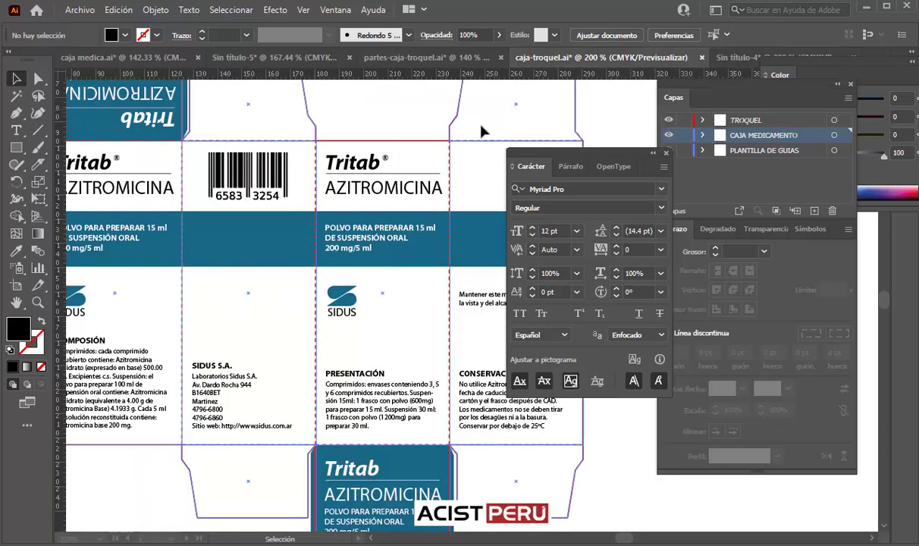
drag(294, 227, 282, 221)
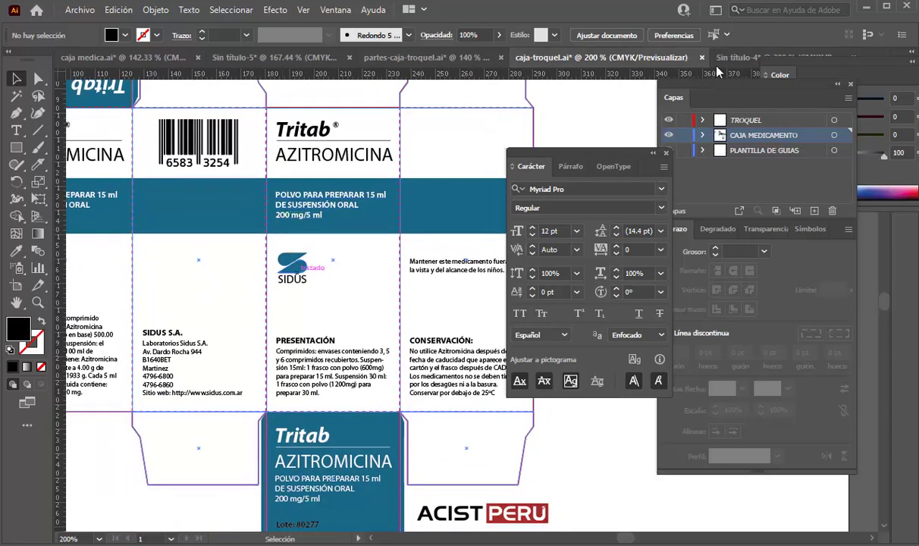
click(747, 57)
Move a SIDUS logo copy to the third panel, then select the reference's PRESENTACIÓN text.
key(ctrl+minus)
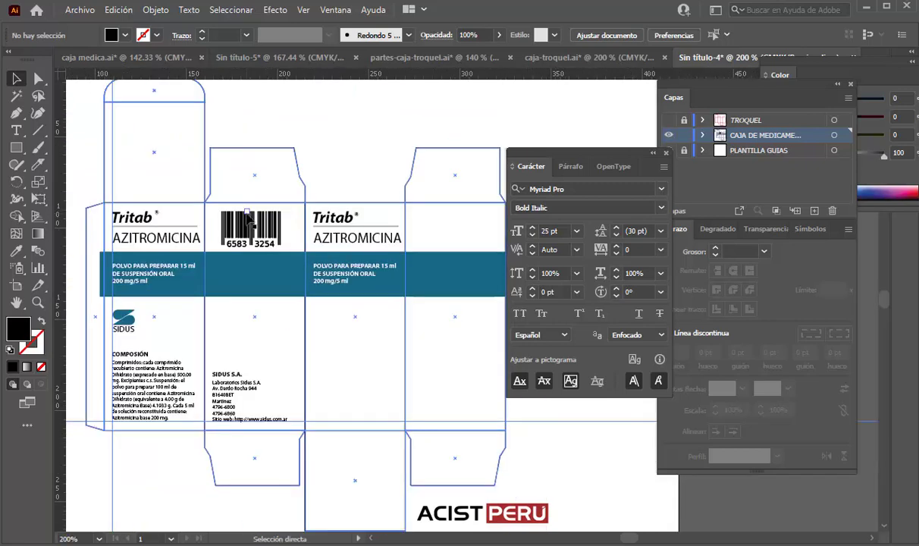
drag(236, 271, 230, 217)
click(118, 266)
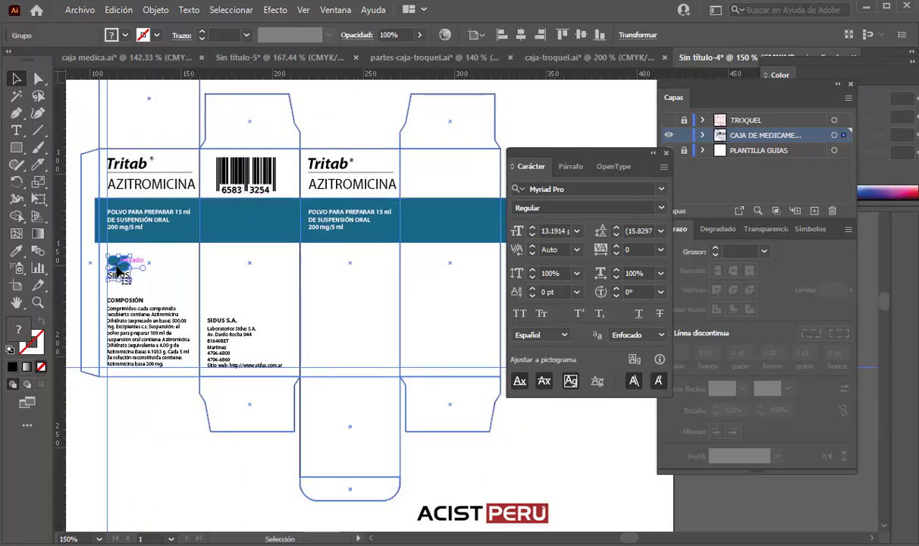
drag(119, 271, 318, 277)
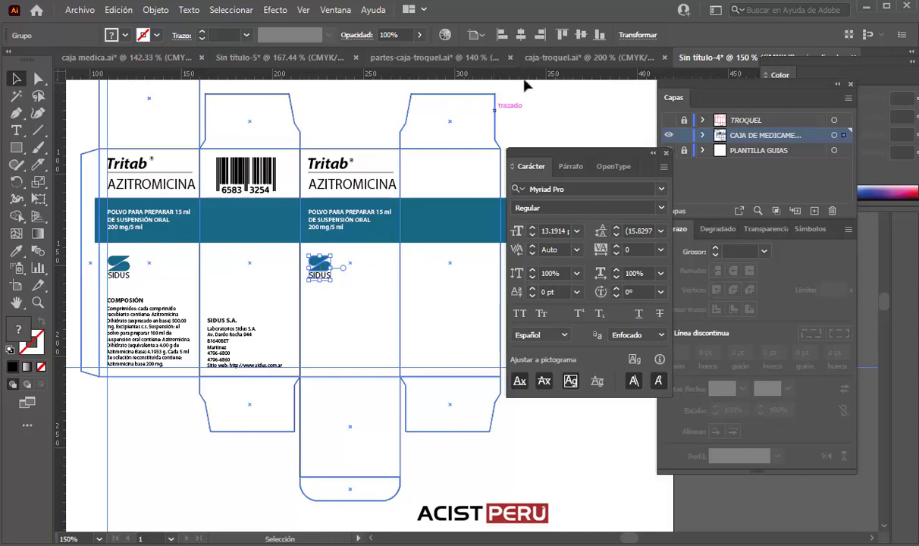
click(524, 57)
click(307, 353)
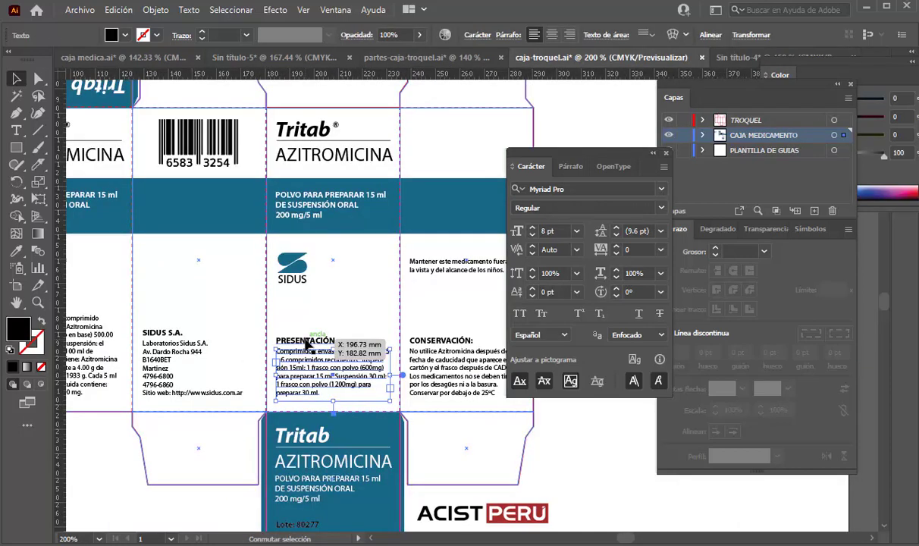
Paste the PRESENTACIÓN heading and pack-contents text under SIDUS on the centre panel.
shift+click(305, 336)
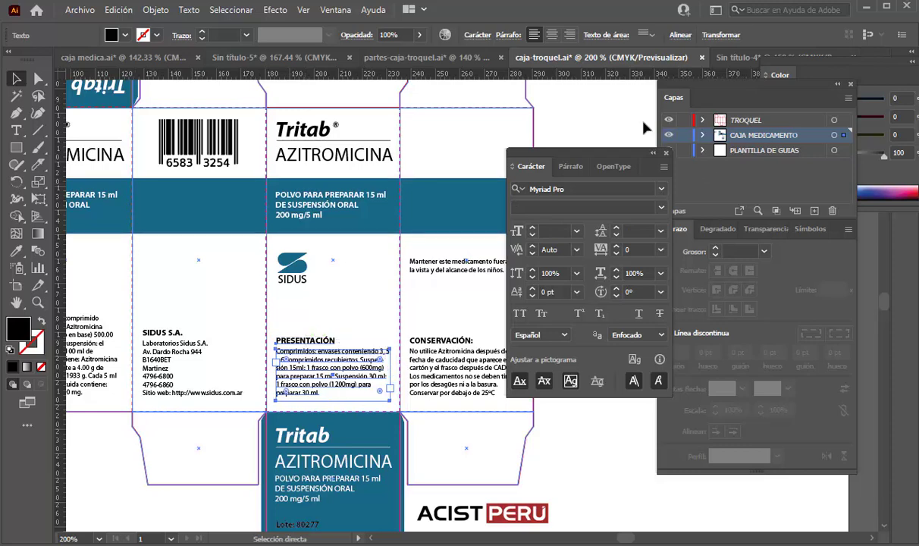
click(724, 57)
key(ctrl+v)
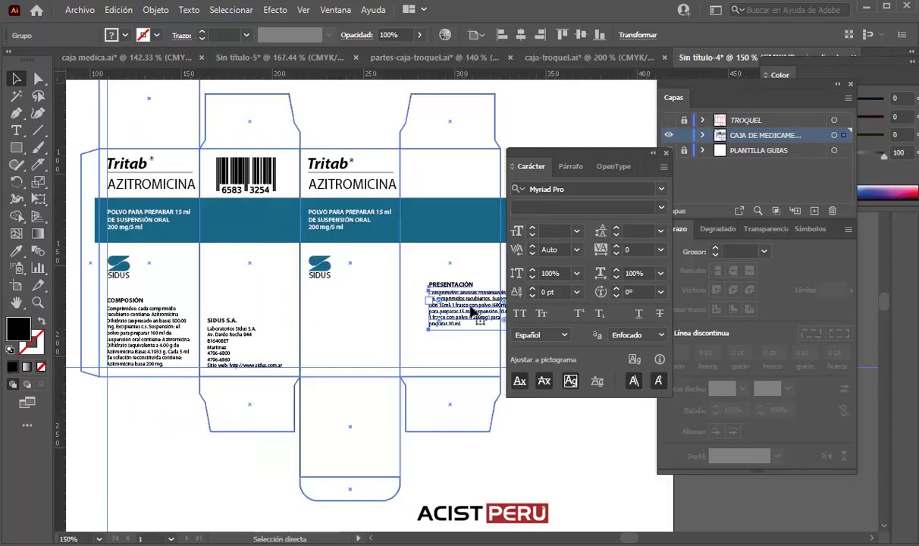
drag(434, 295, 310, 326)
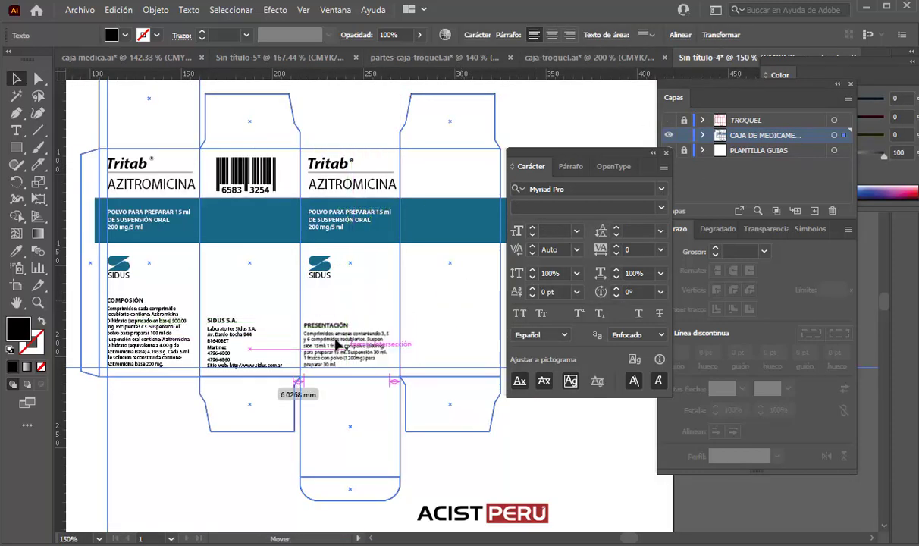
scroll(363, 298, up, 1)
scroll(364, 298, up, 1)
scroll(304, 319, up, 1)
scroll(254, 351, up, 1)
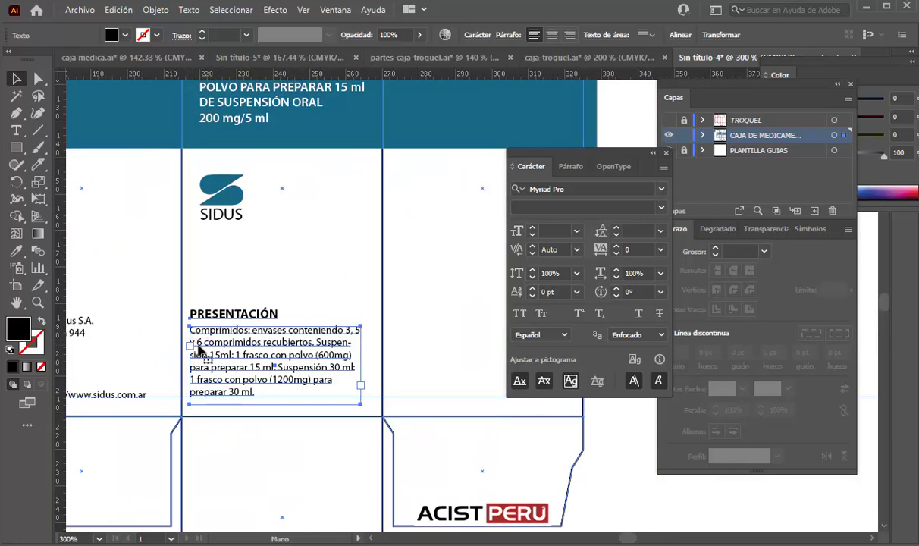
drag(223, 350, 225, 352)
click(339, 328)
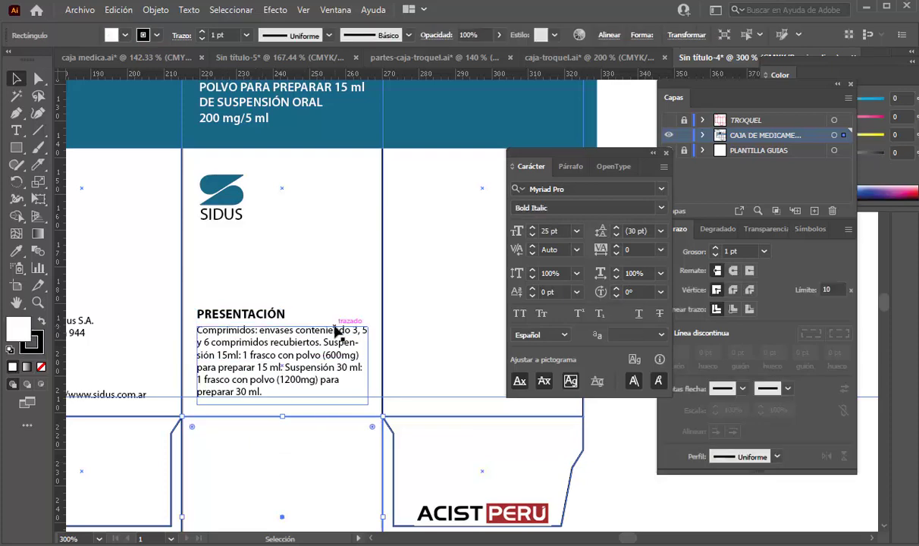
Review the upper box panels, then view caja-troquel.ai's right-hand panels.
scroll(338, 328, down, 1)
drag(359, 296, 119, 480)
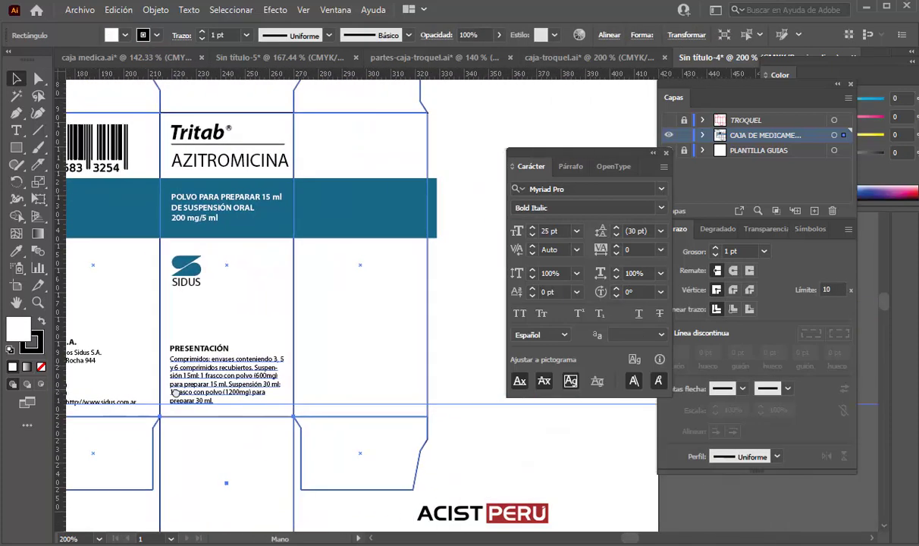
click(480, 337)
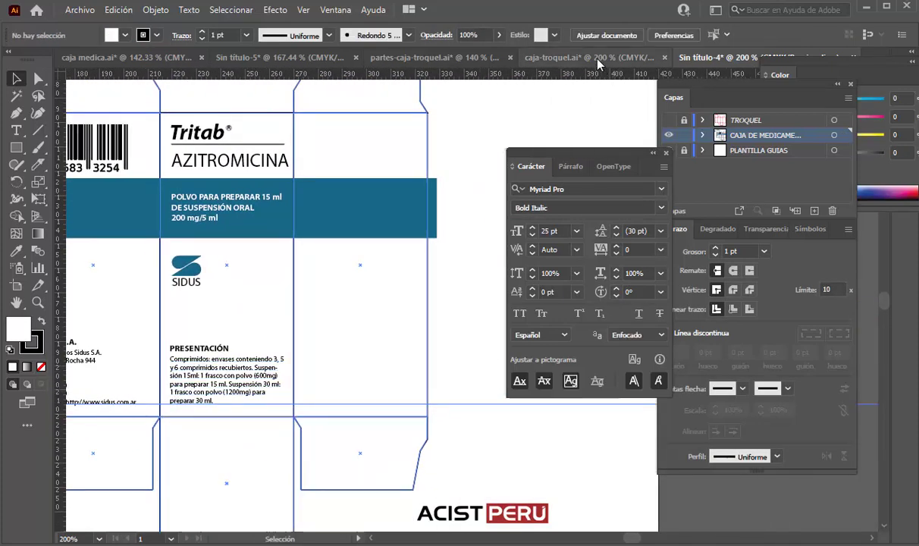
click(569, 56)
drag(410, 186, 311, 176)
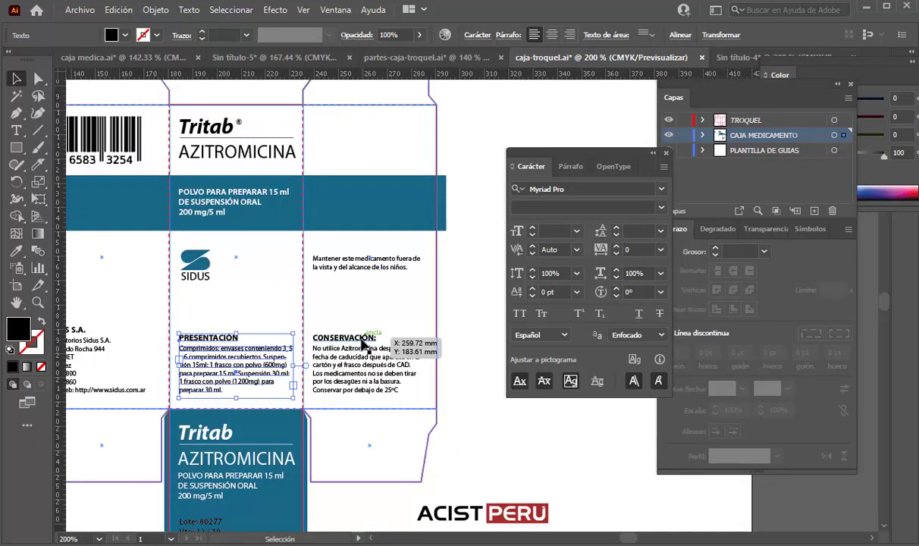
Paste the 'Mantener este medicamento…' warning and CONSERVACIÓN text beside PRESENTACIÓN in Sin título-4.
click(365, 262)
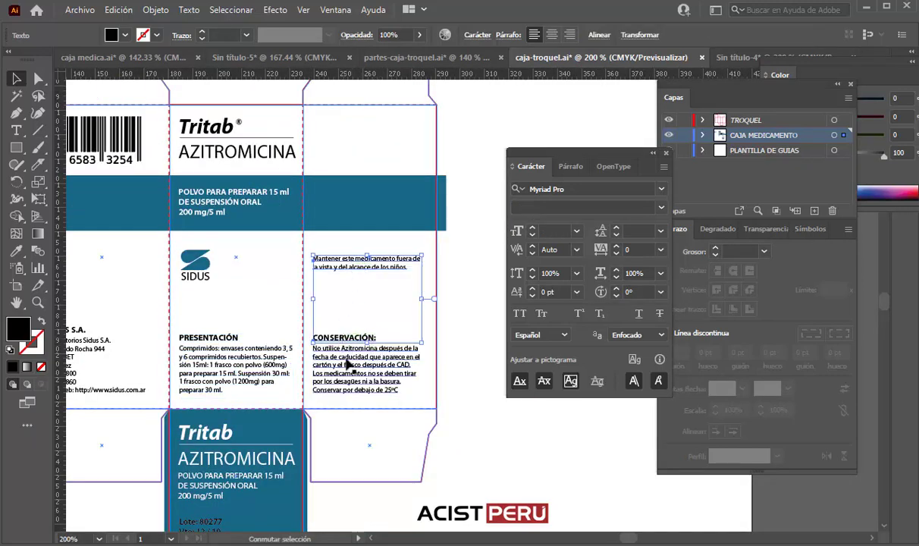
click(728, 57)
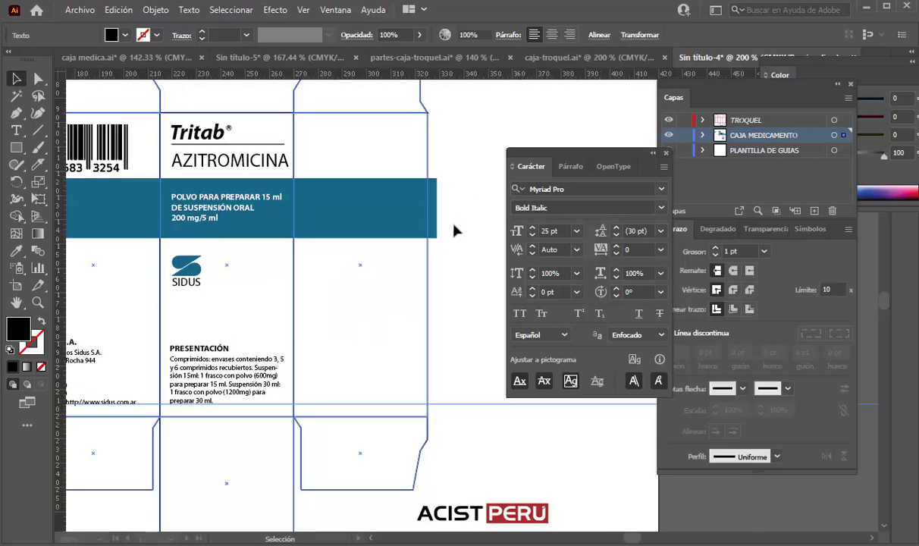
key(ctrl+v)
drag(464, 351, 347, 387)
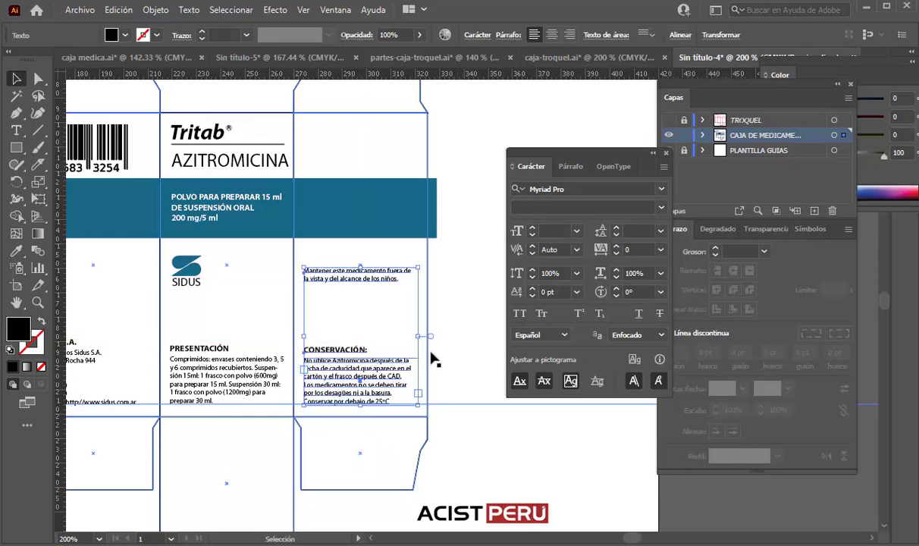
click(461, 283)
Check the type settings of the CONSERVACIÓN heading, storage text and warning.
scroll(460, 283, up, 1)
scroll(461, 283, up, 1)
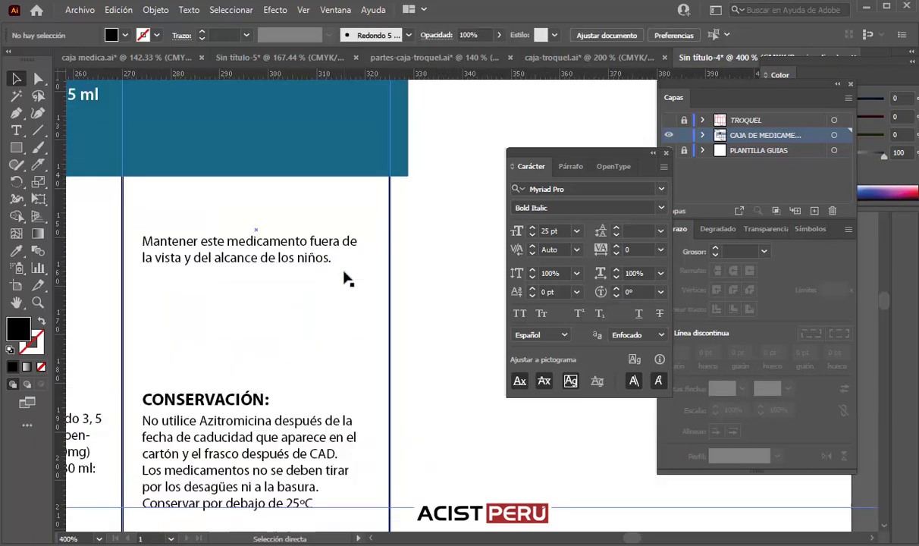
click(258, 398)
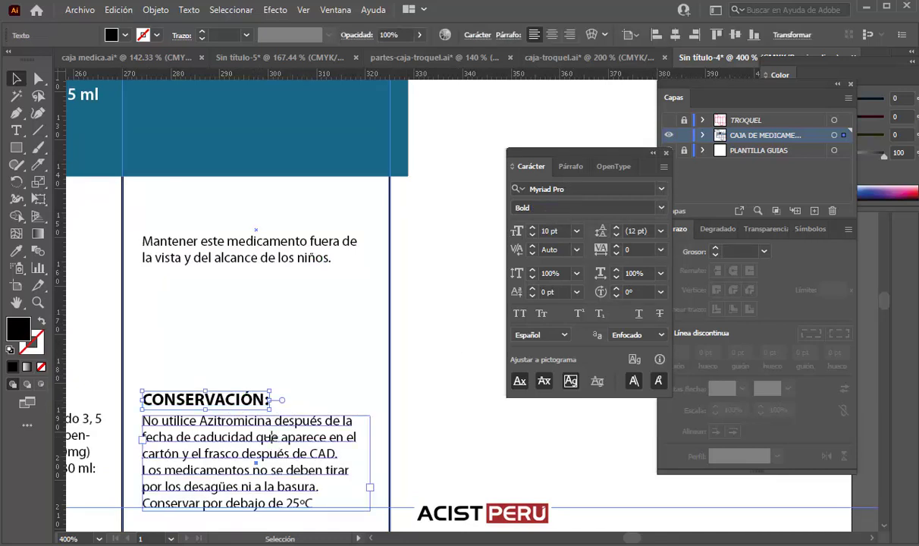
click(270, 443)
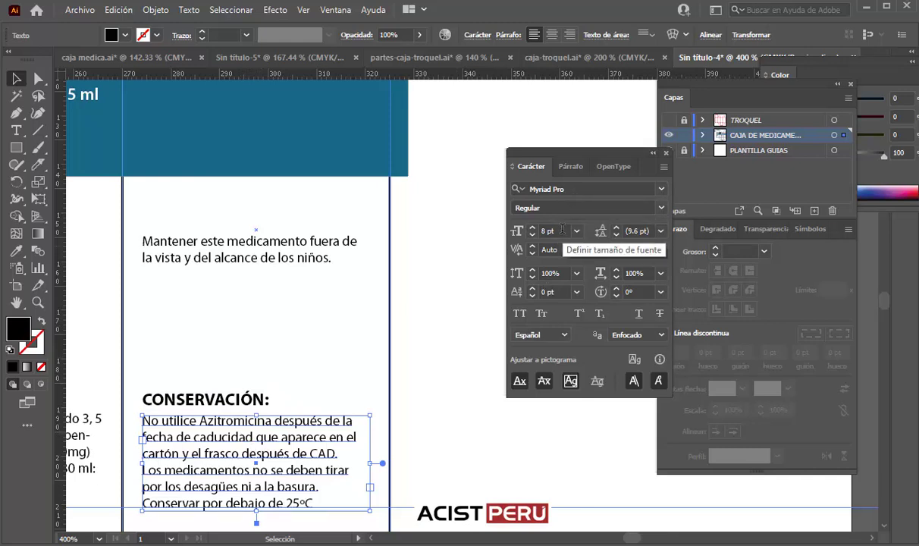
click(431, 270)
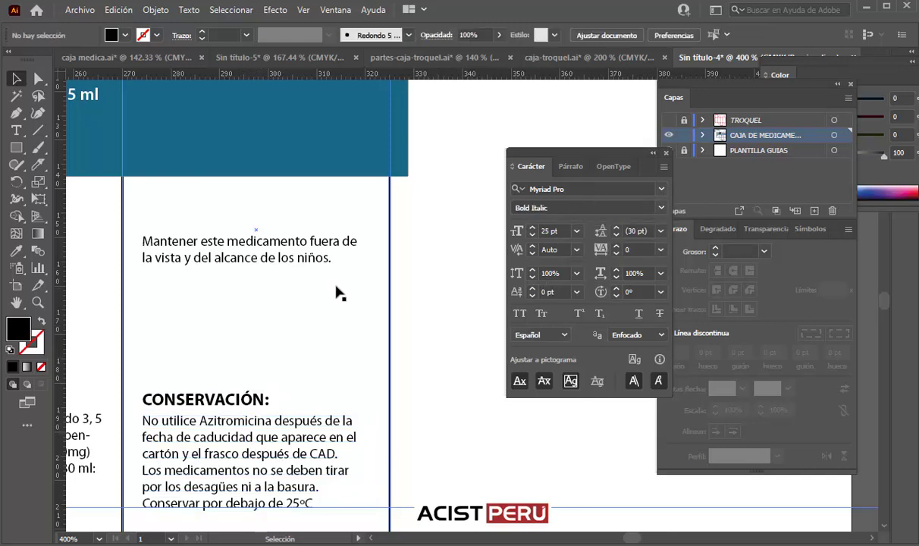
click(258, 253)
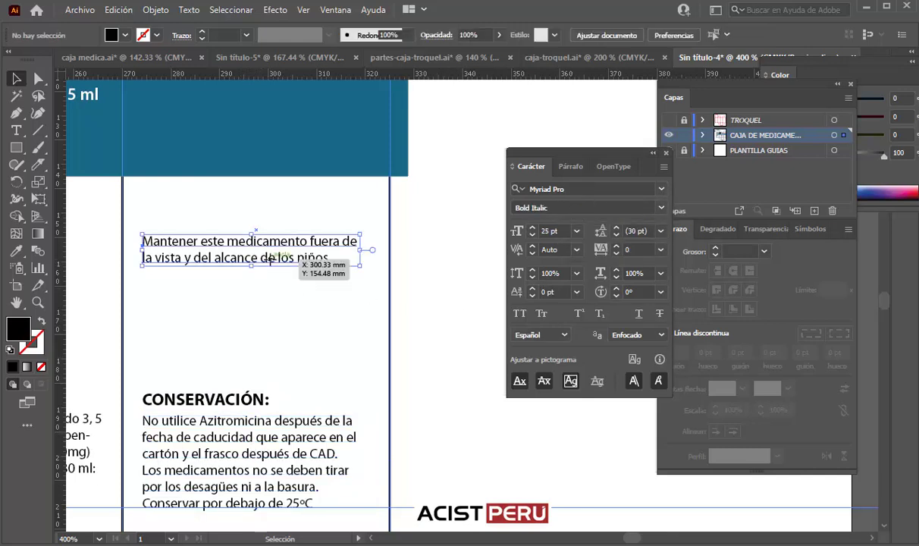
click(431, 226)
key(ctrl+0)
drag(431, 228, 259, 235)
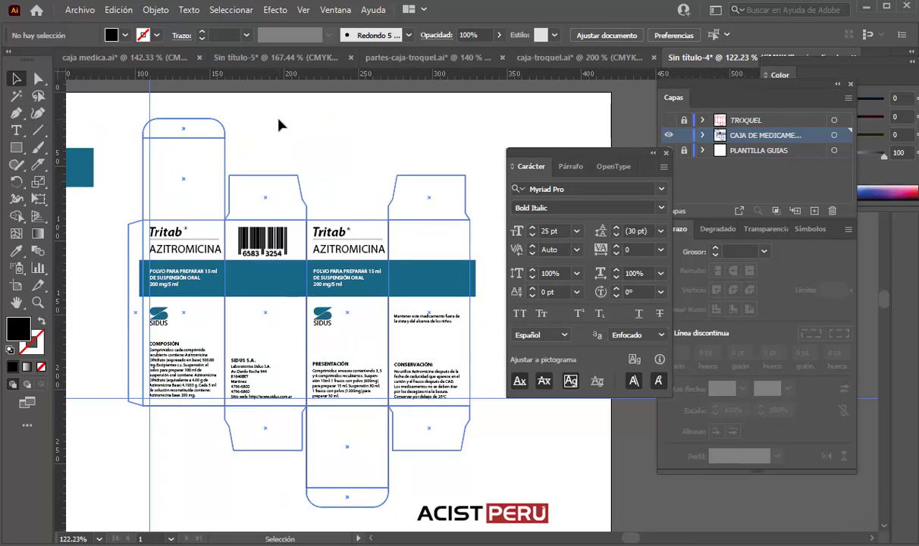
Place the white rectangle inside the left lid flap just under its rounded top.
key(ctrl+plus)
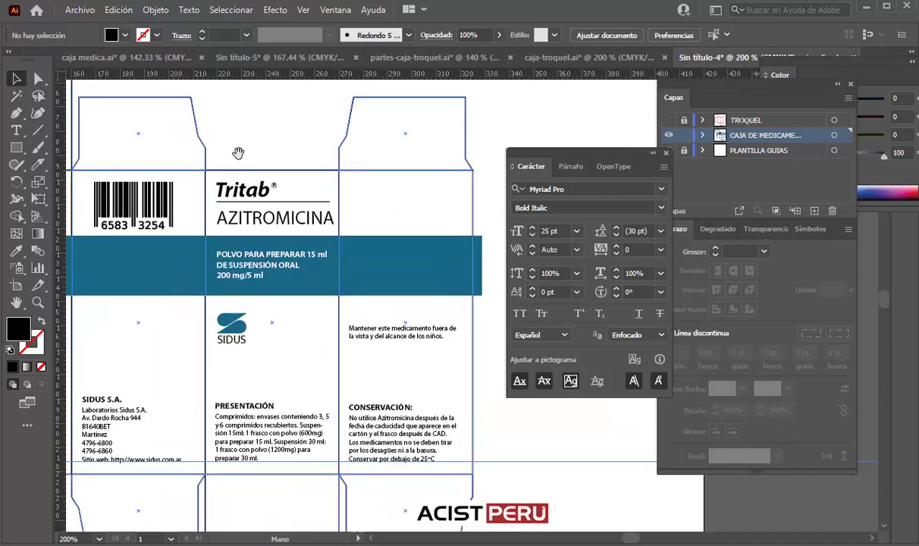
key(ctrl+plus)
drag(237, 149, 336, 236)
drag(238, 222, 305, 219)
drag(247, 220, 162, 220)
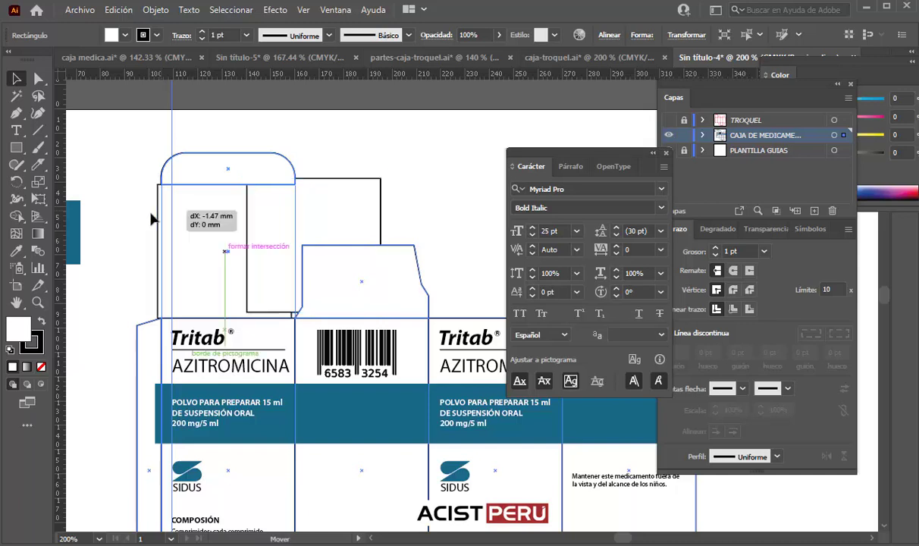
key(ctrl+z)
key(ctrl+z)
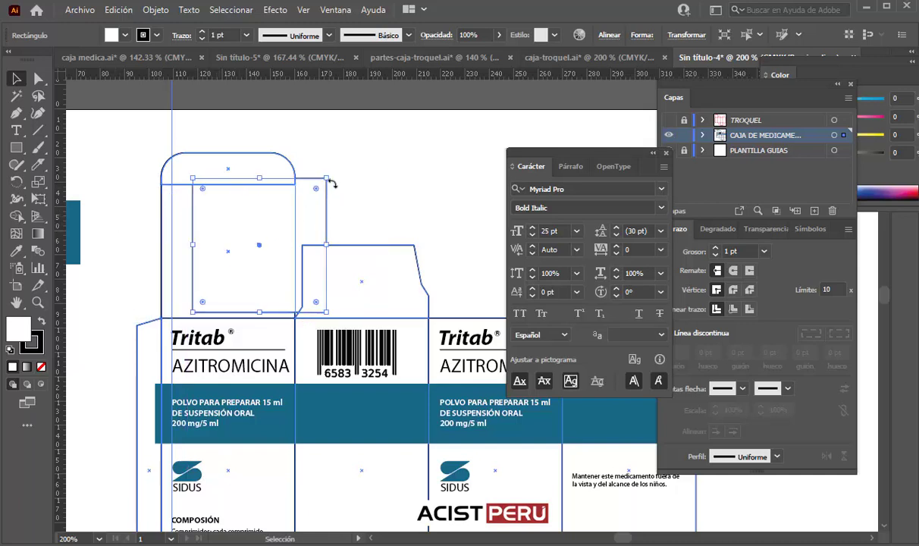
drag(226, 236, 195, 242)
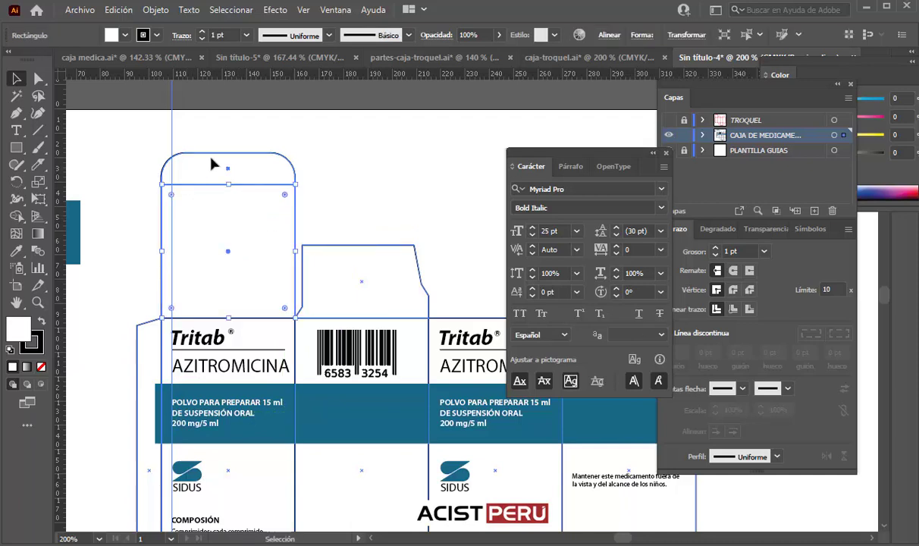
Delete the stray copy of the rounded lid top and close the Carácter panel.
drag(213, 163, 234, 156)
click(180, 170)
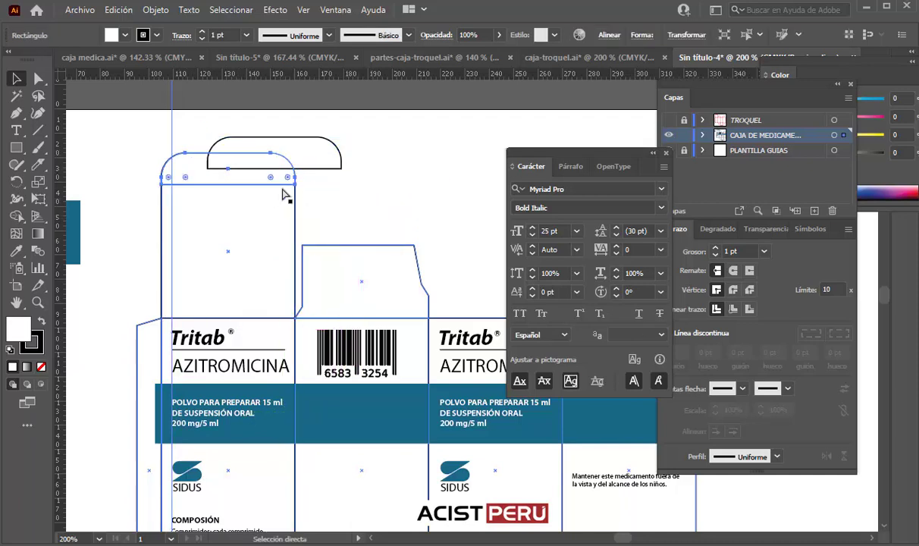
click(323, 155)
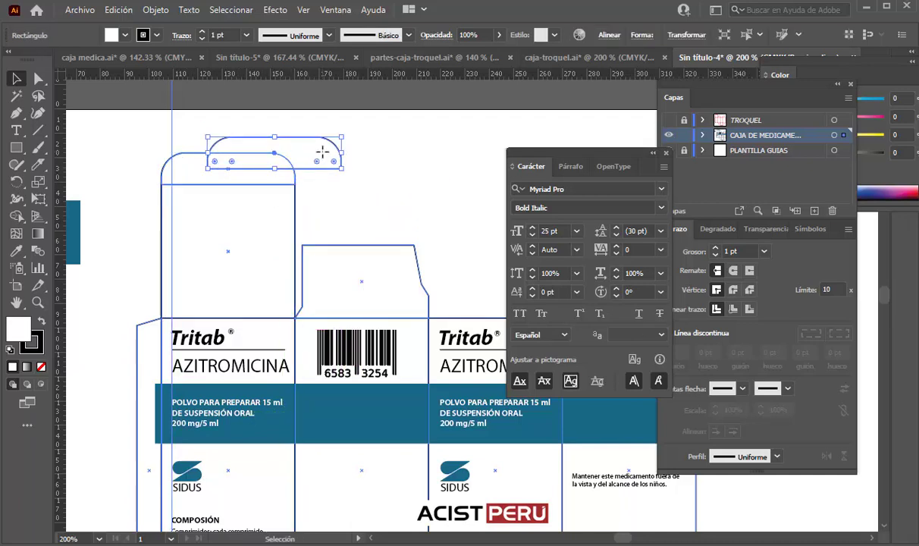
key(Delete)
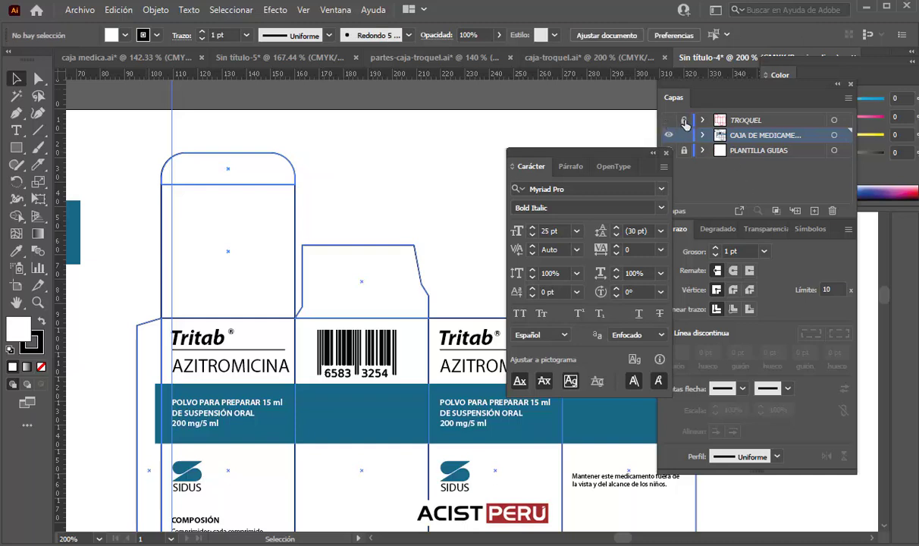
click(667, 154)
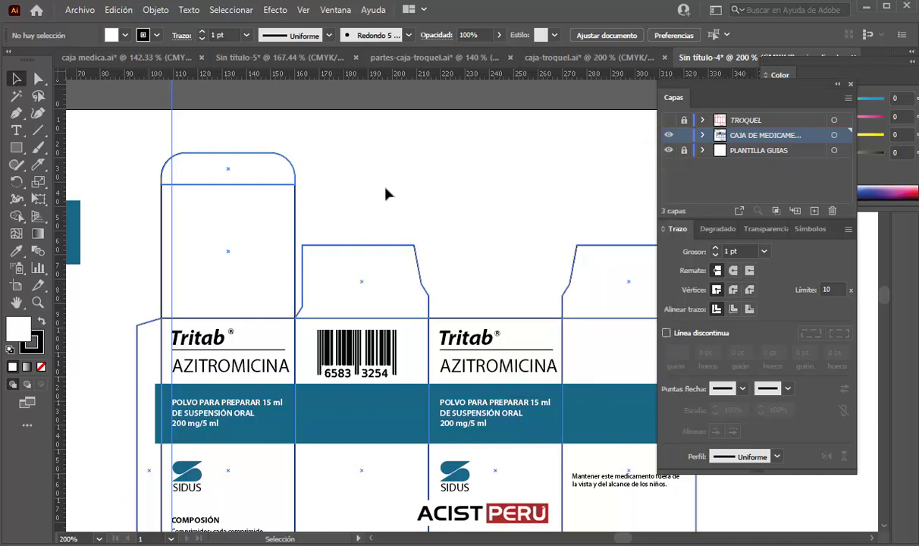
Fill the top flap's rectangle with the band's teal blue using the Eyedropper.
click(277, 187)
click(261, 229)
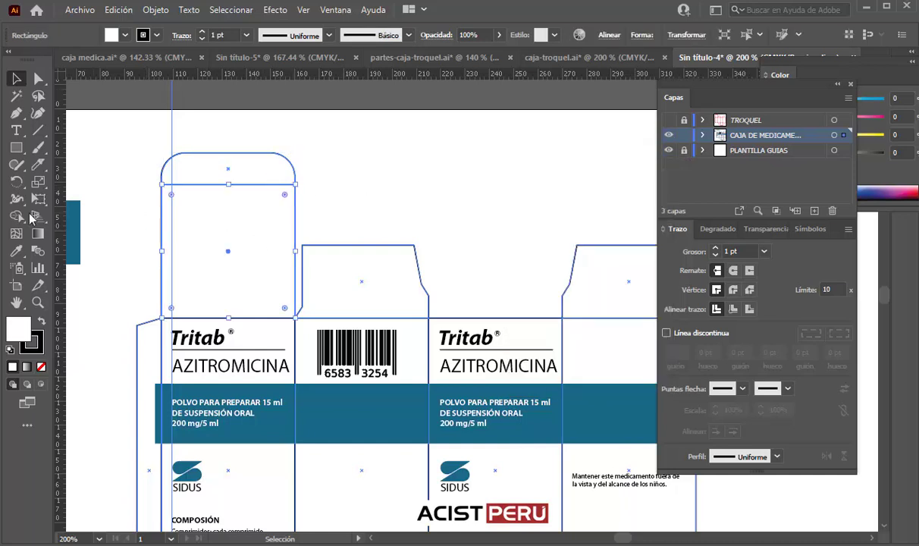
click(16, 251)
click(74, 220)
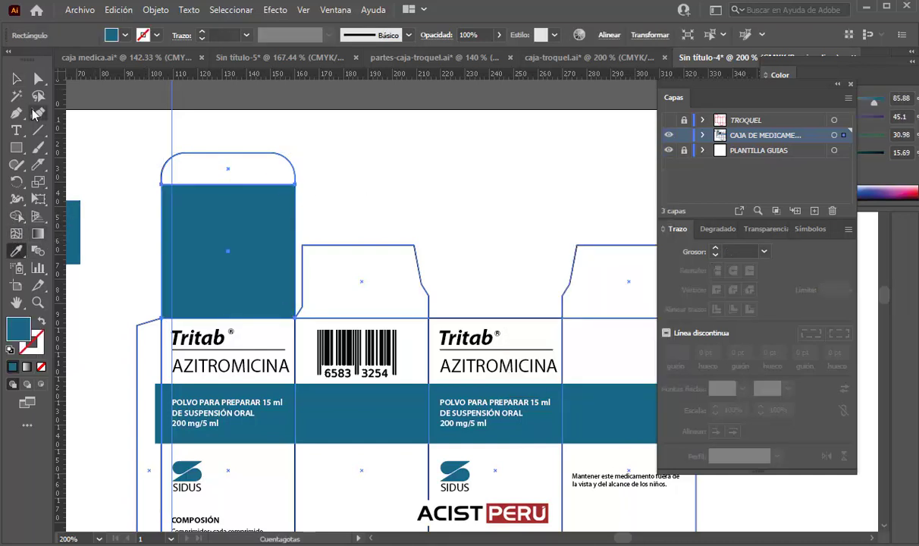
Stretch the blue rectangle up and left to the flap edges and bring it to the front.
click(14, 80)
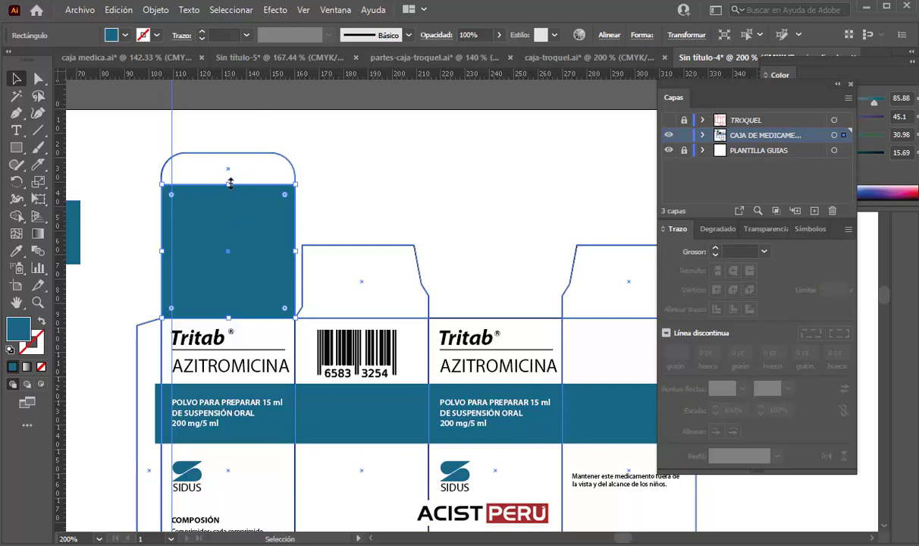
drag(229, 182, 229, 179)
drag(162, 249, 156, 249)
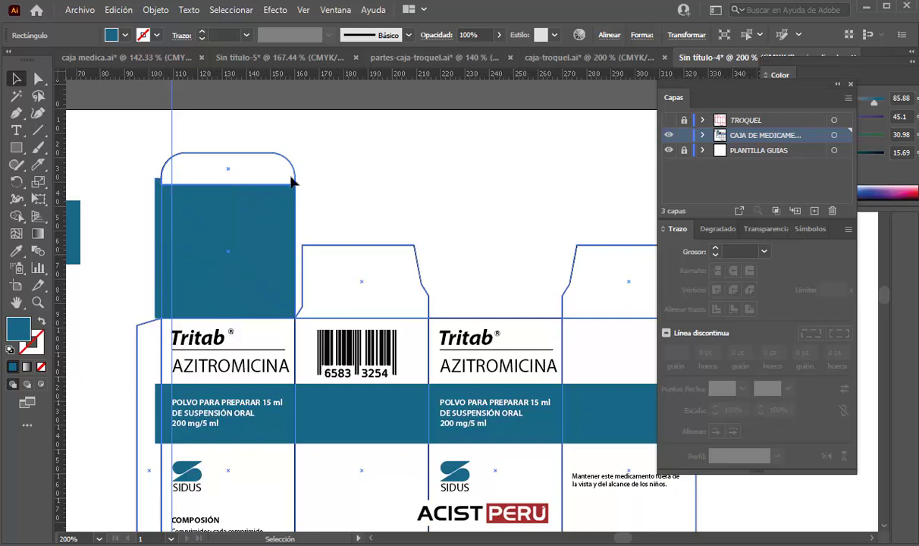
click(261, 177)
right_click(248, 164)
click(226, 220)
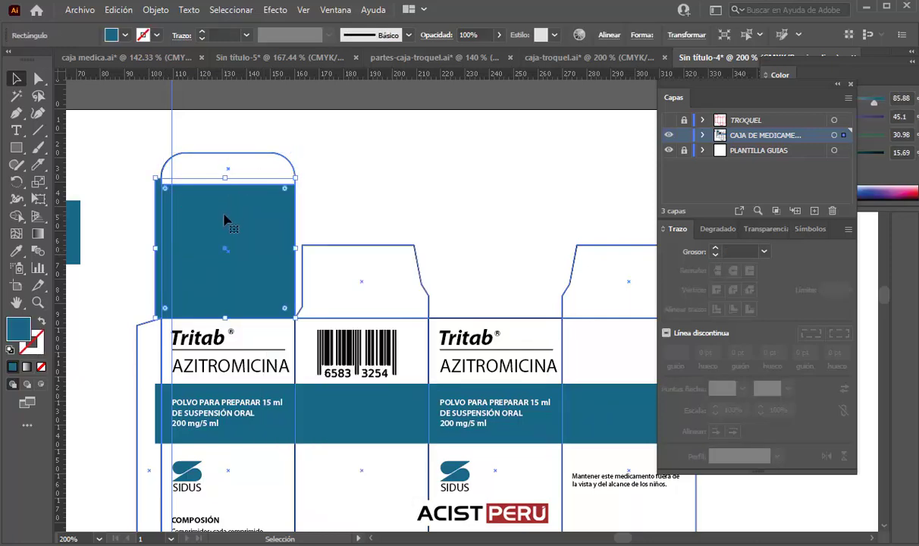
right_click(224, 216)
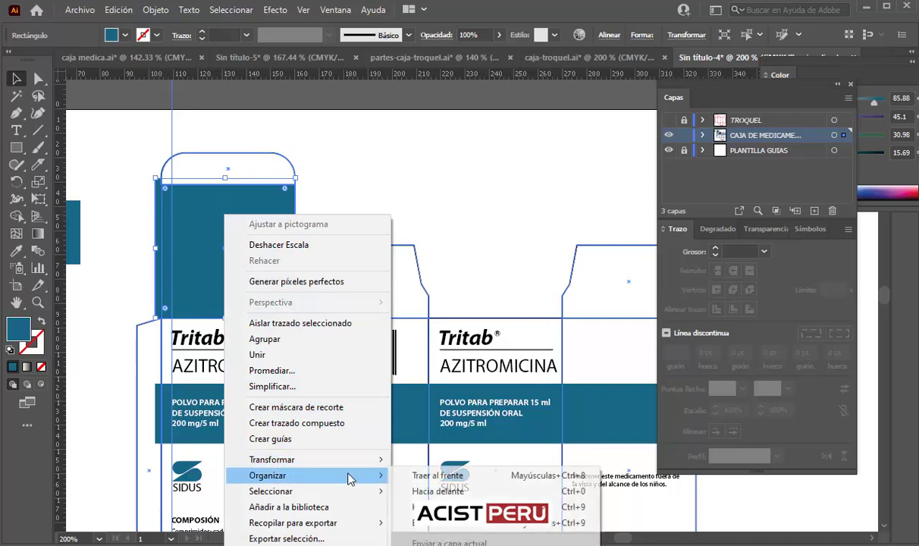
click(383, 474)
click(314, 142)
Add an anchor at the blue rectangle's lower-left corner and adjust it to the flap.
key(ctrl+plus)
key(ctrl+plus)
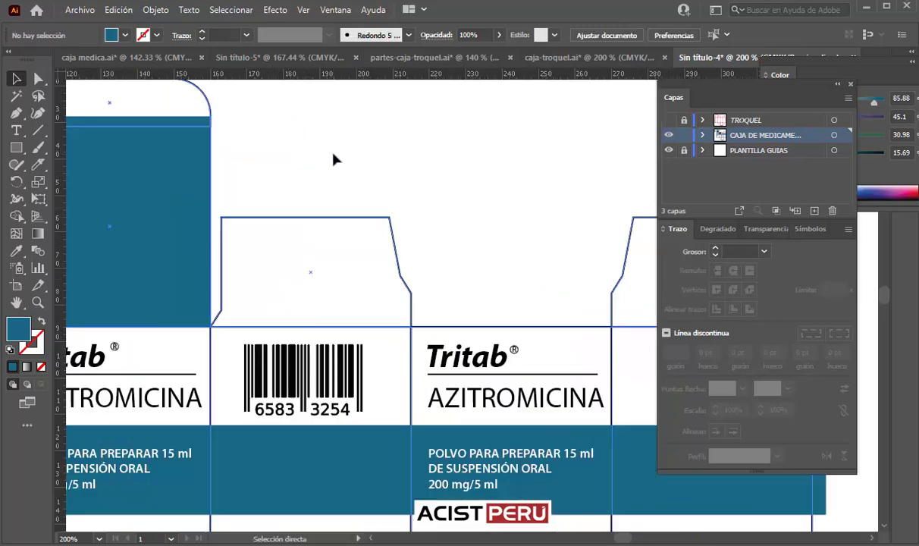
drag(402, 246, 325, 214)
key(ctrl+plus)
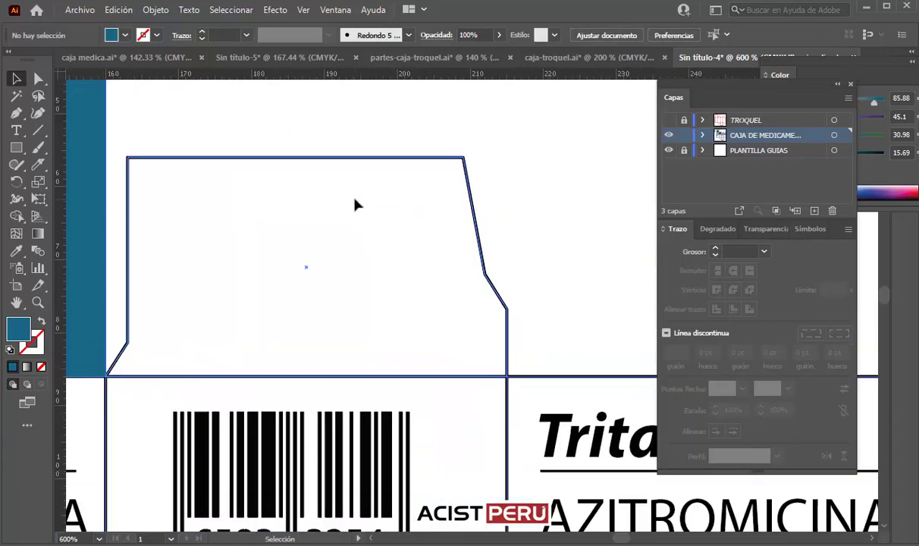
click(114, 194)
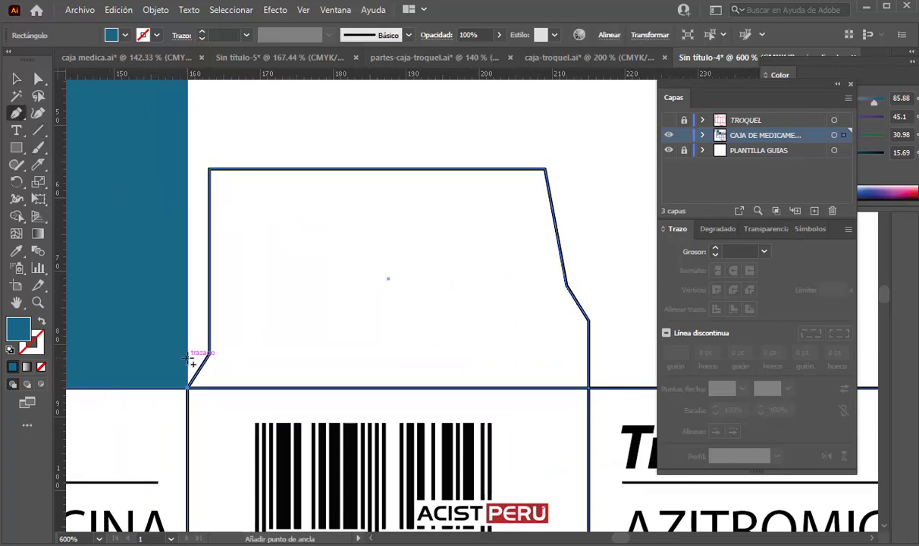
click(188, 356)
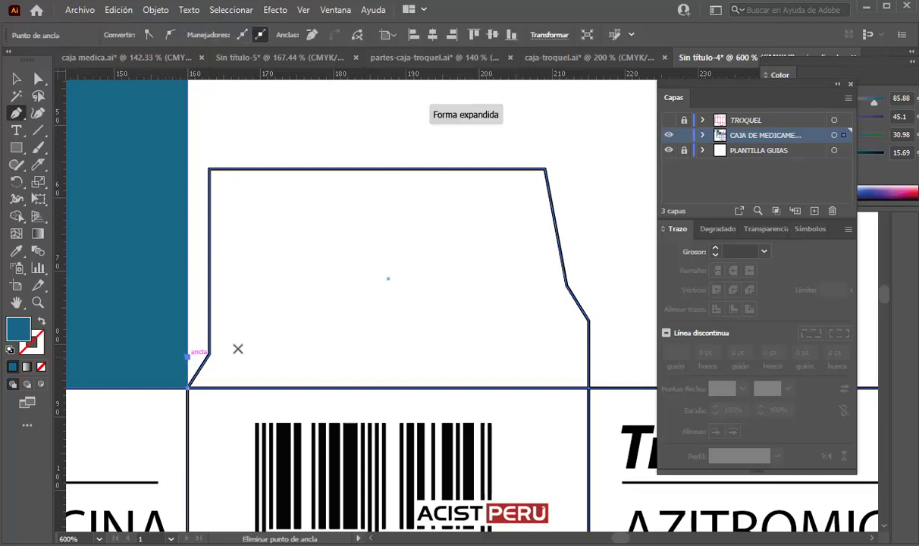
click(37, 79)
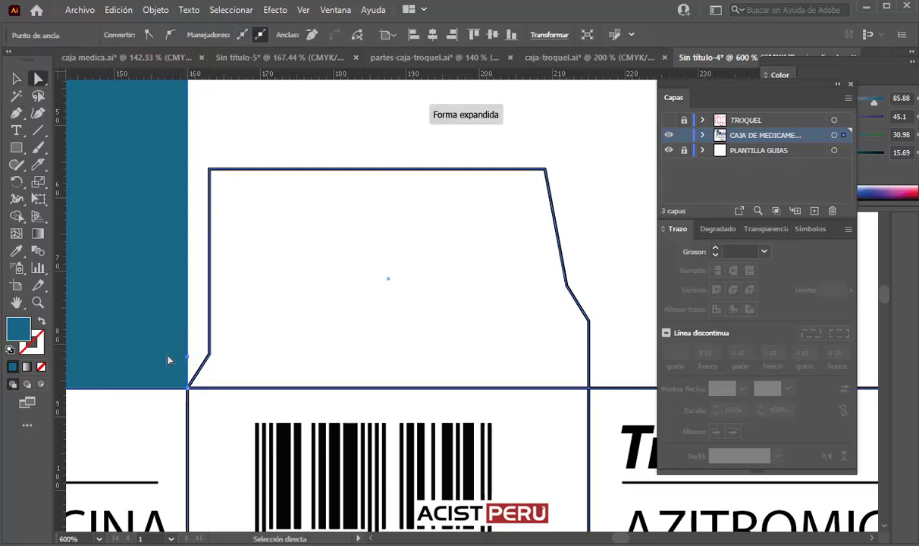
drag(188, 357, 190, 358)
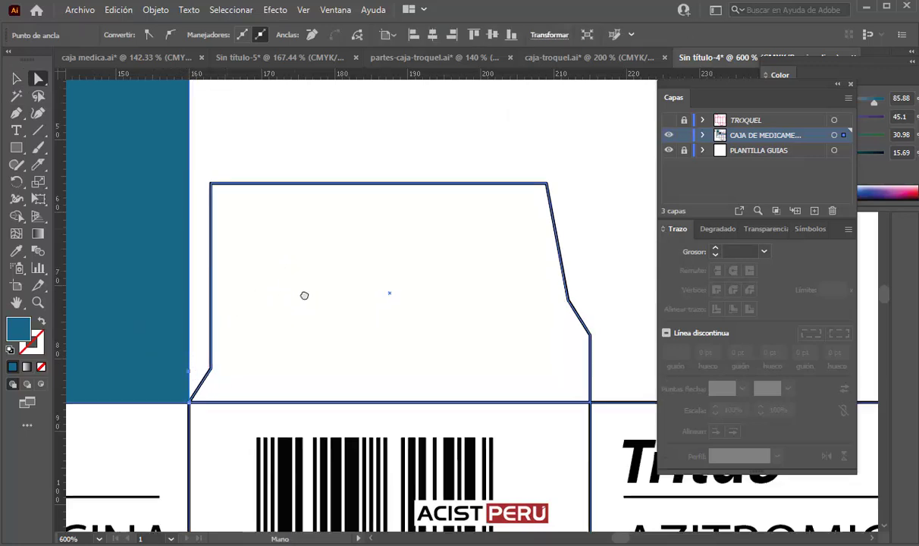
Move the blue rectangle's top-right anchor 1.85 mm right to meet the flap outline.
scroll(303, 303, up, 3)
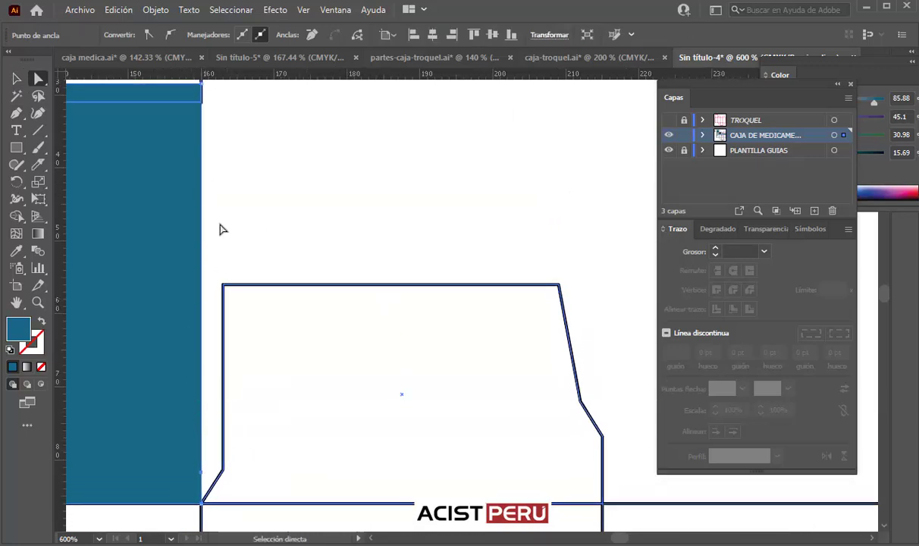
click(202, 85)
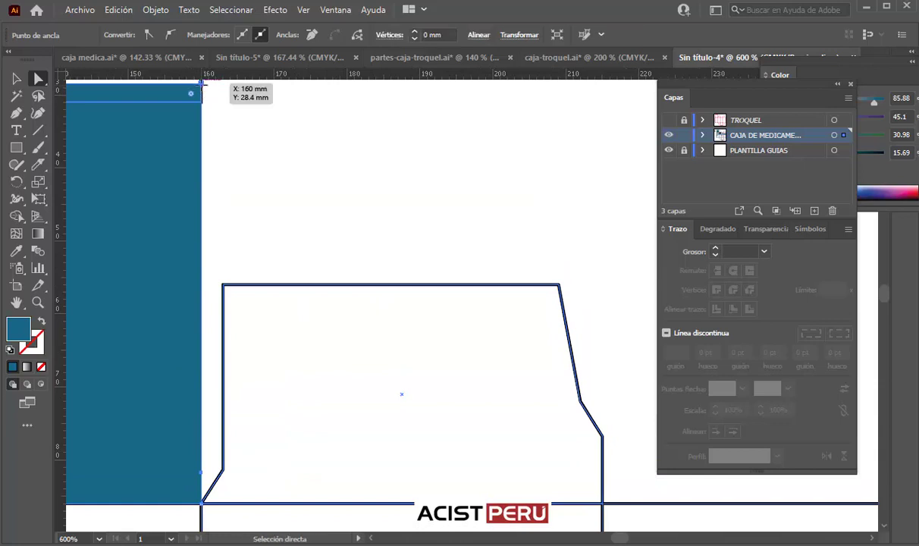
drag(203, 84, 216, 84)
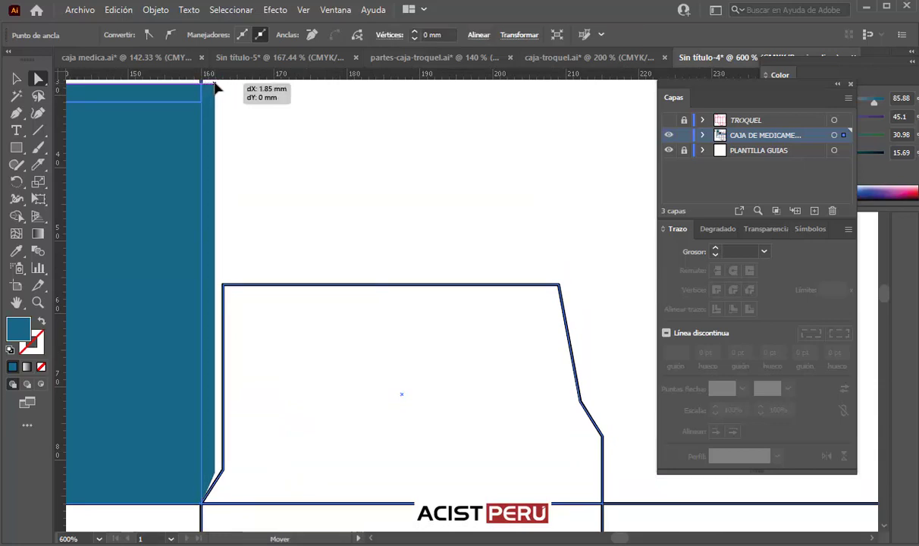
click(281, 120)
key(ctrl+minus)
key(ctrl+minus)
key(ctrl+minus)
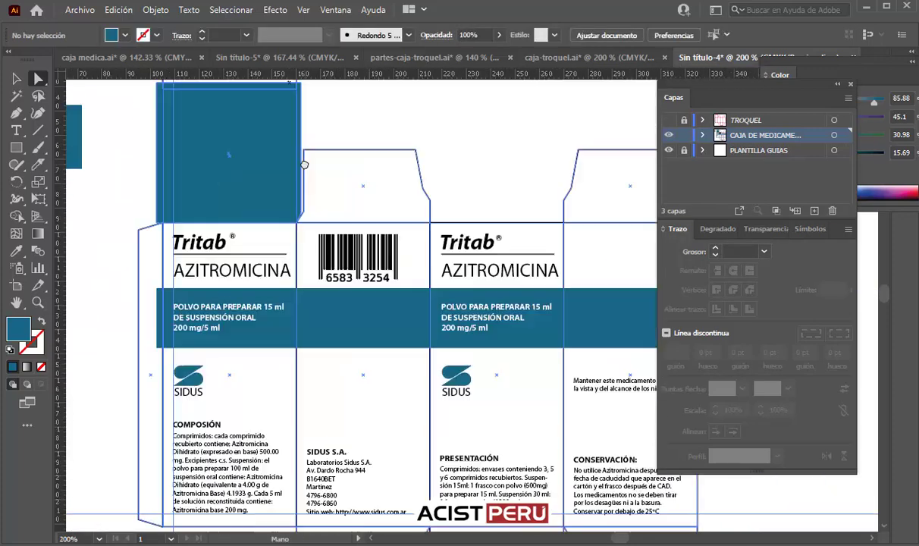
Fill the bottom flap's white square panel with the header band's teal.
mouse_move(502, 453)
mouse_down()
mouse_move(323, 192)
mouse_move(286, 88)
mouse_up()
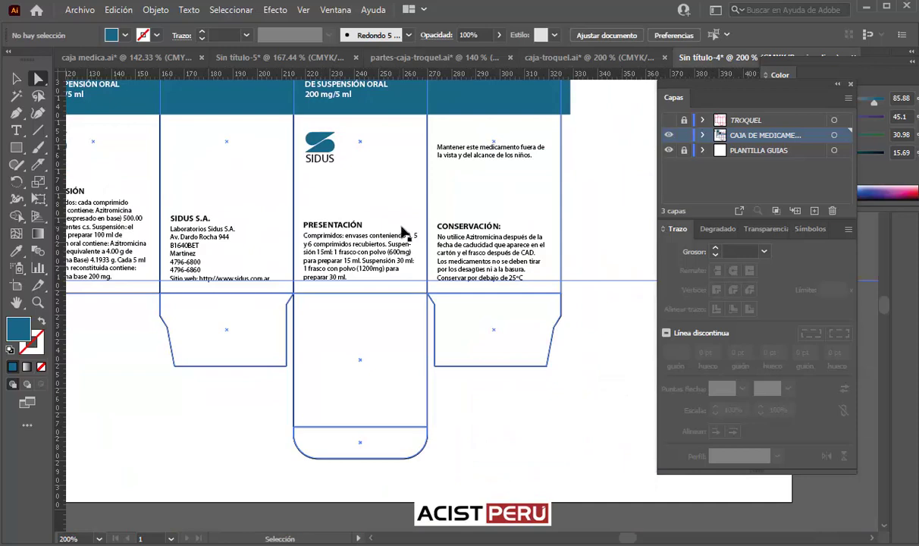
key(ctrl+plus)
drag(317, 286, 328, 169)
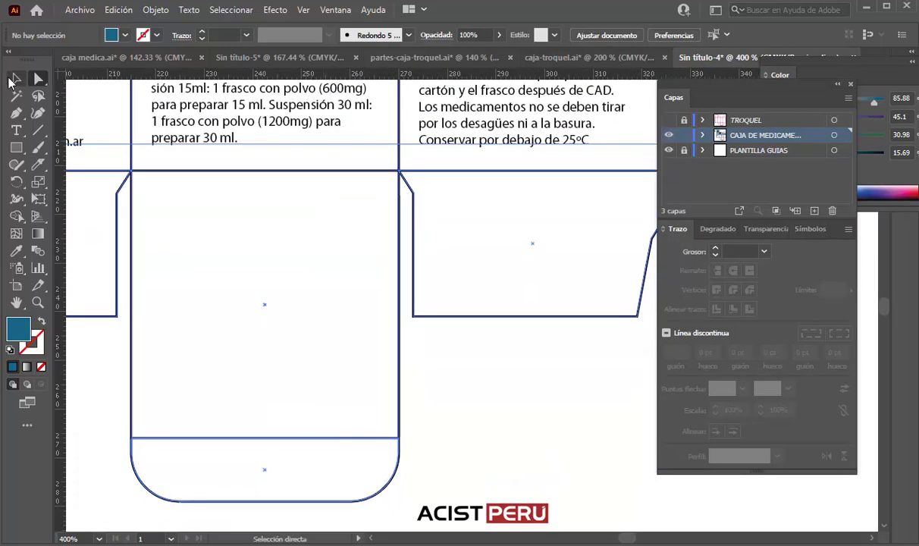
click(216, 253)
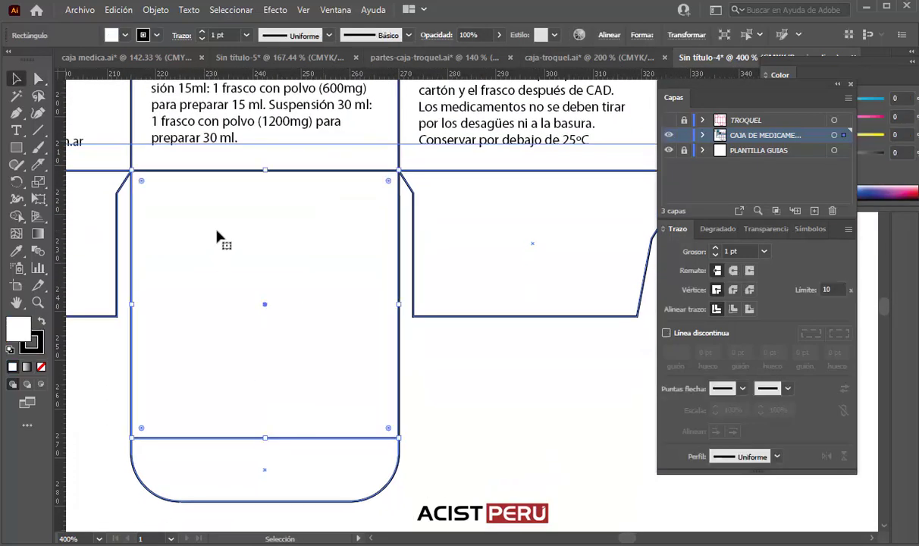
key(ctrl+minus)
key(ctrl+minus)
key(ctrl+minus)
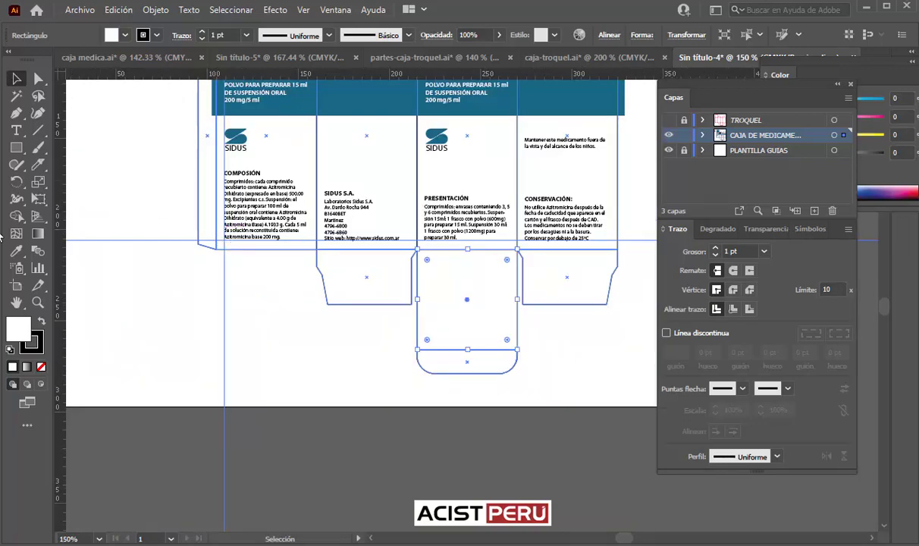
click(16, 251)
click(358, 97)
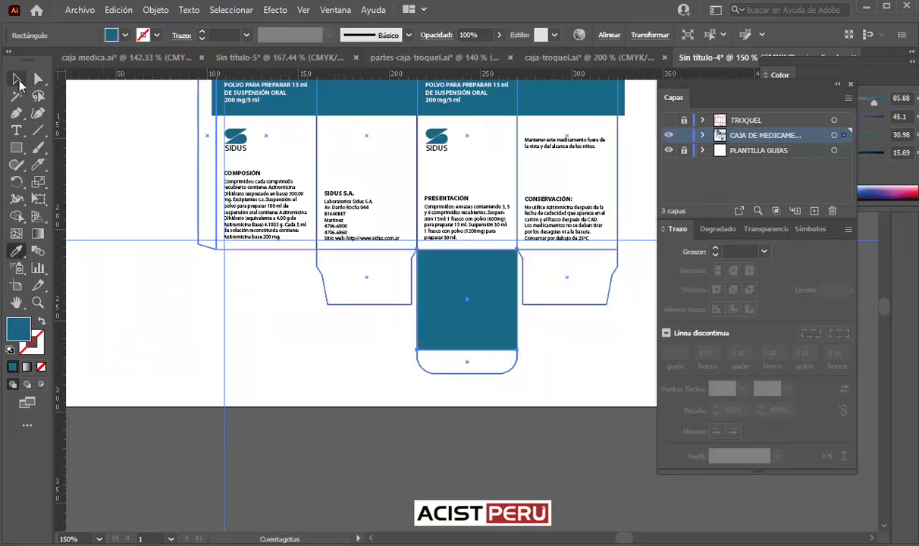
Zoom in on the teal panel and select the teal rectangle.
click(18, 79)
click(37, 302)
click(554, 334)
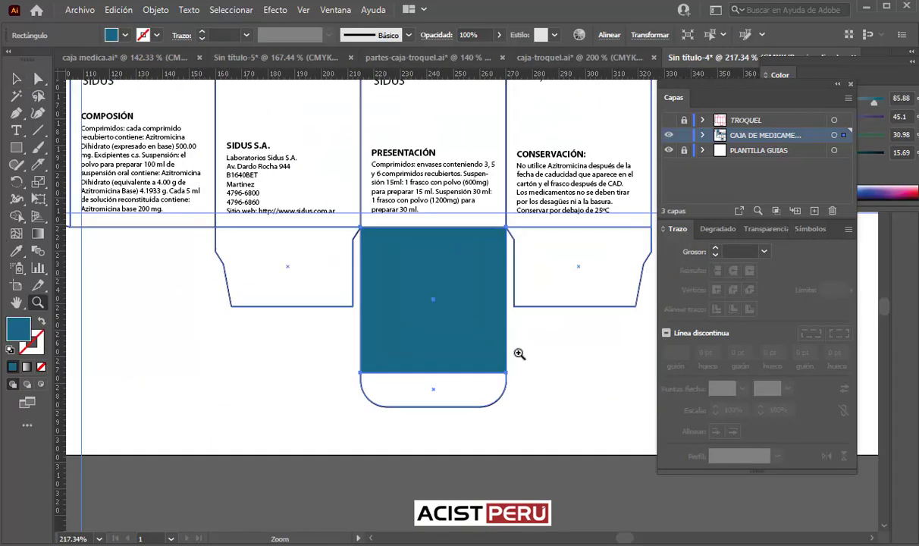
mouse_move(520, 353)
mouse_down()
mouse_move(421, 314)
mouse_move(396, 288)
mouse_up()
key(v)
click(405, 271)
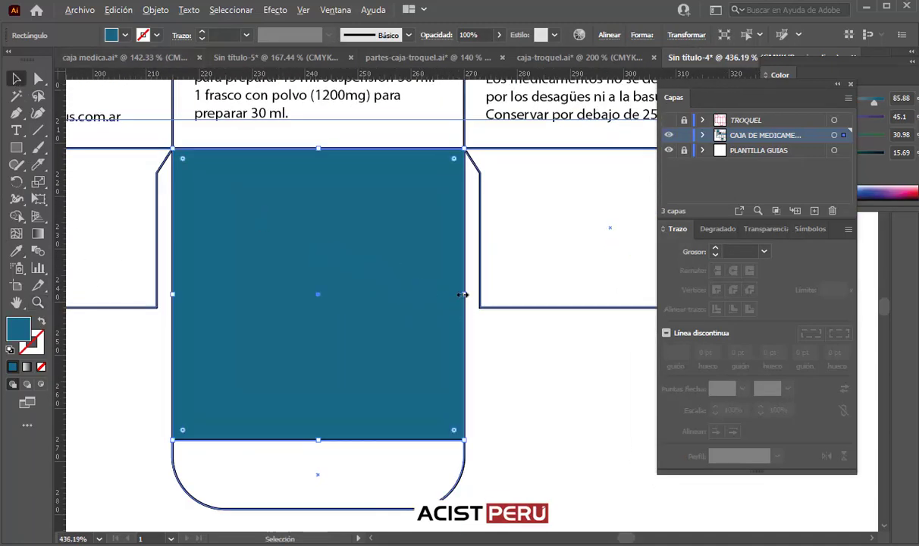
Widen the teal rectangle, extend it down over the white strip, and bring it to front.
drag(463, 295, 465, 293)
drag(318, 441, 318, 454)
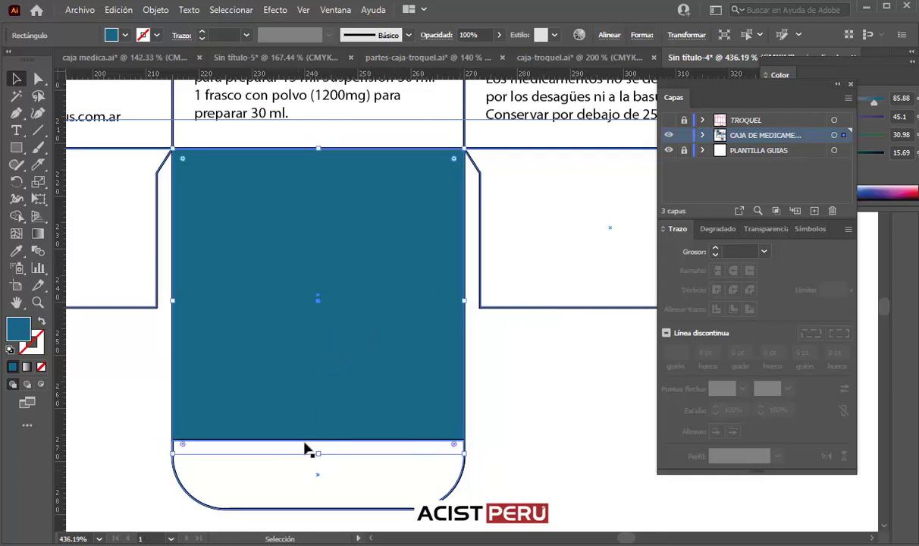
right_click(292, 375)
click(501, 312)
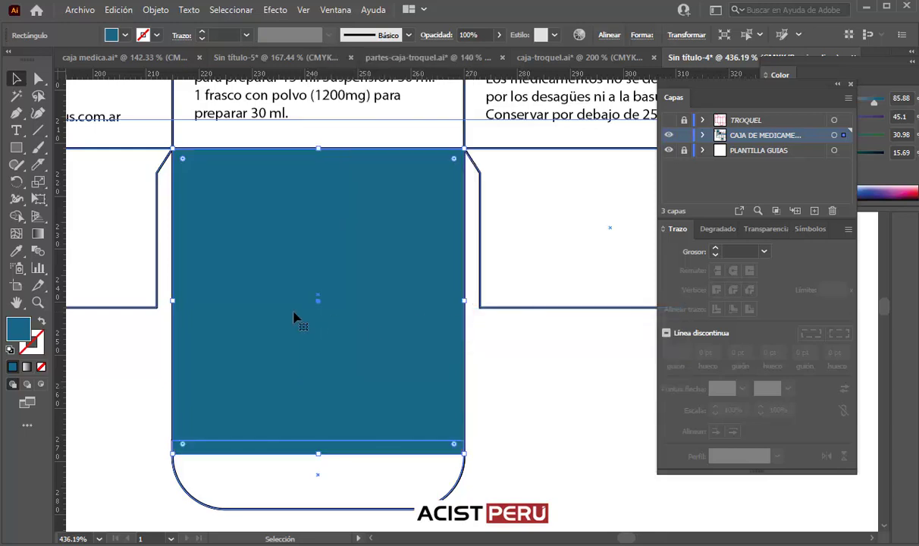
Nudge the teal rectangle into alignment with the flap, undoing a stray move.
drag(294, 317, 430, 317)
click(296, 298)
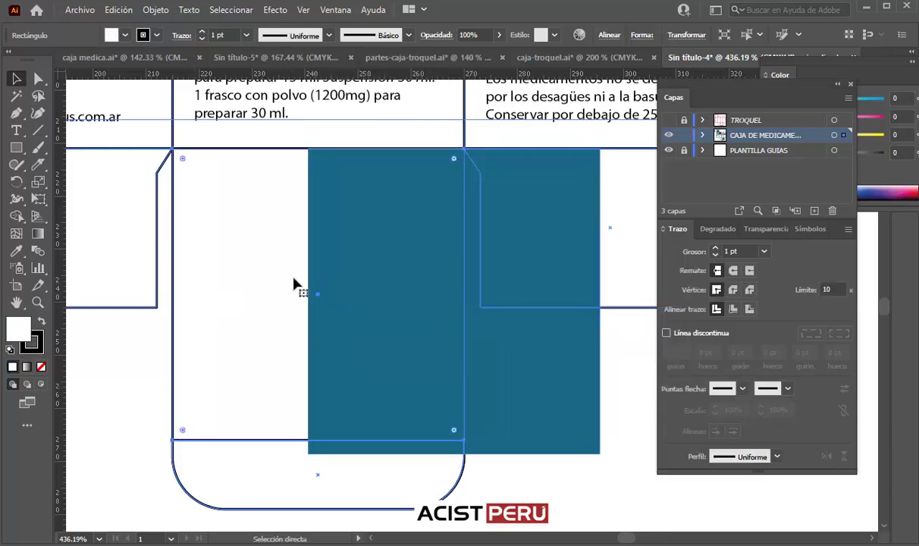
key(ctrl+z)
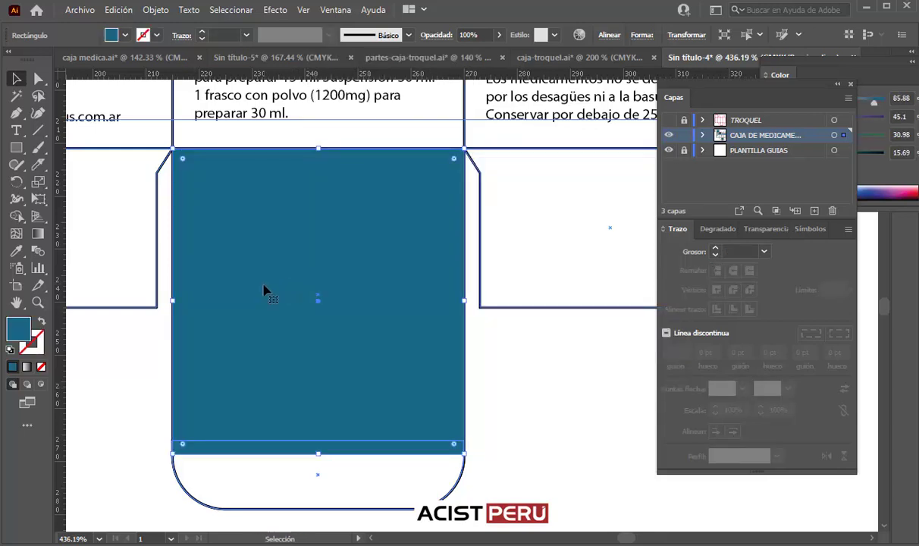
drag(172, 339, 174, 339)
click(173, 332)
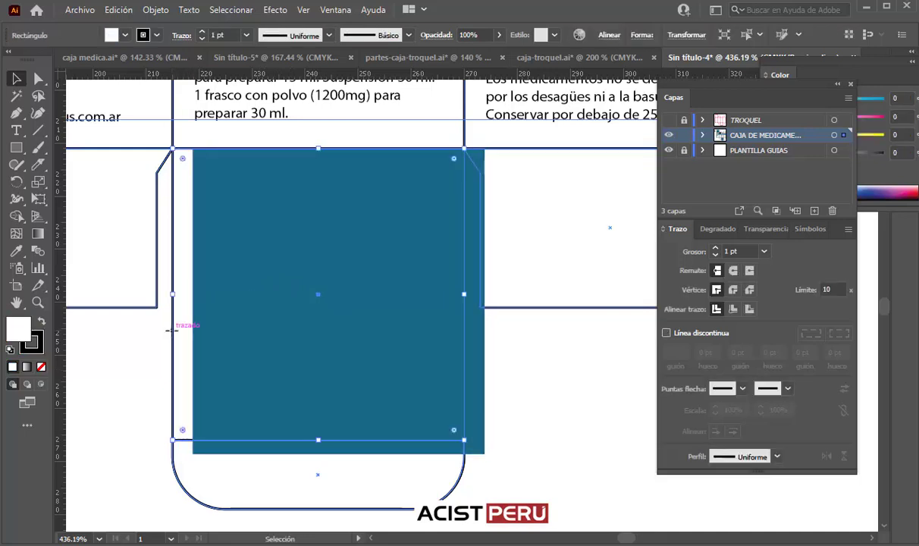
click(168, 341)
click(185, 477)
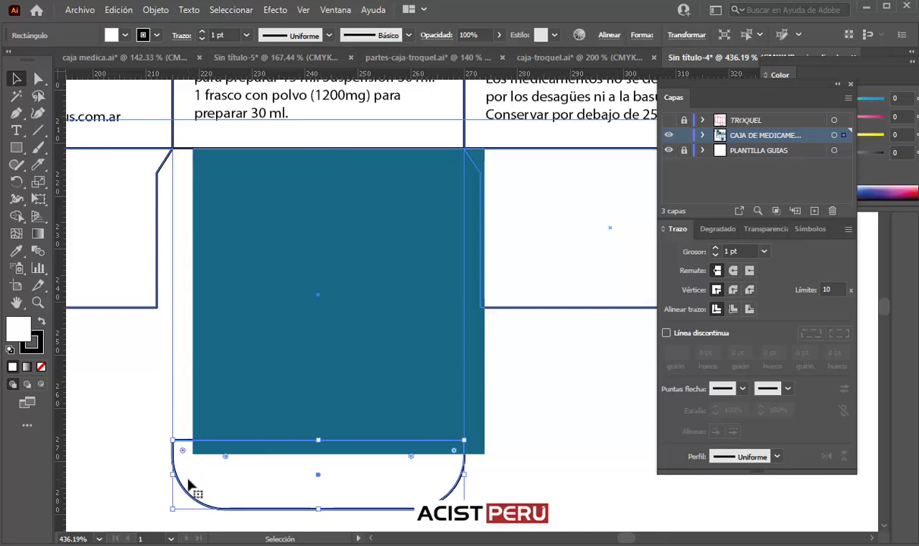
click(184, 484)
drag(291, 334, 274, 337)
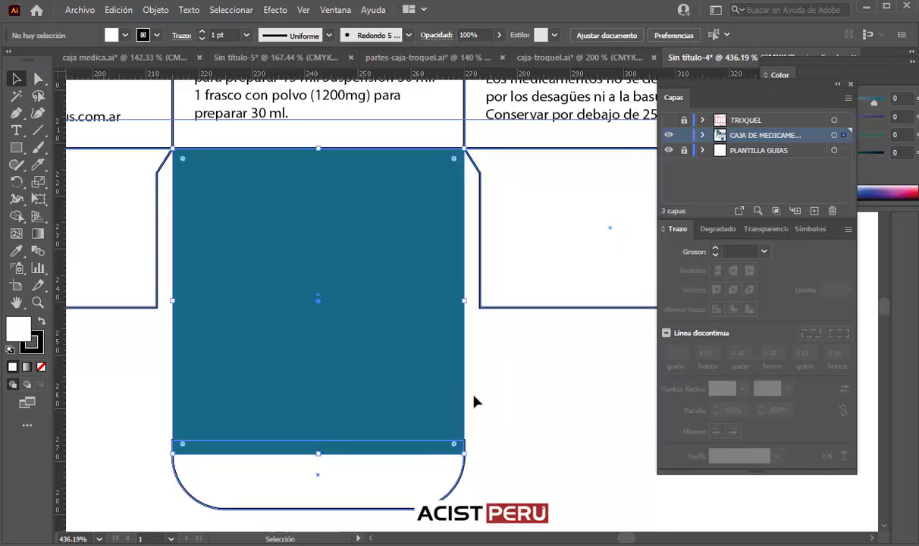
click(477, 400)
key(ctrl+plus)
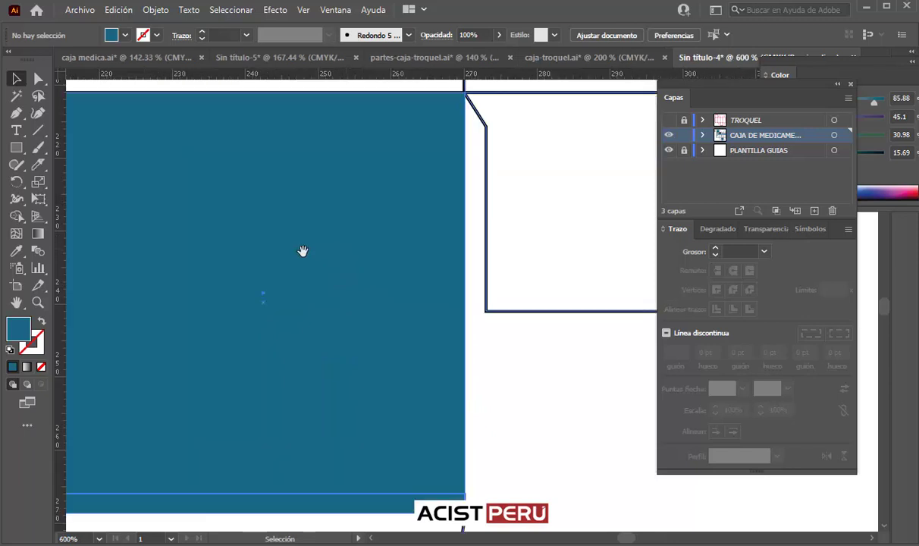
Add anchor points on the left and right edges of the blue bottom panel.
drag(303, 251, 365, 270)
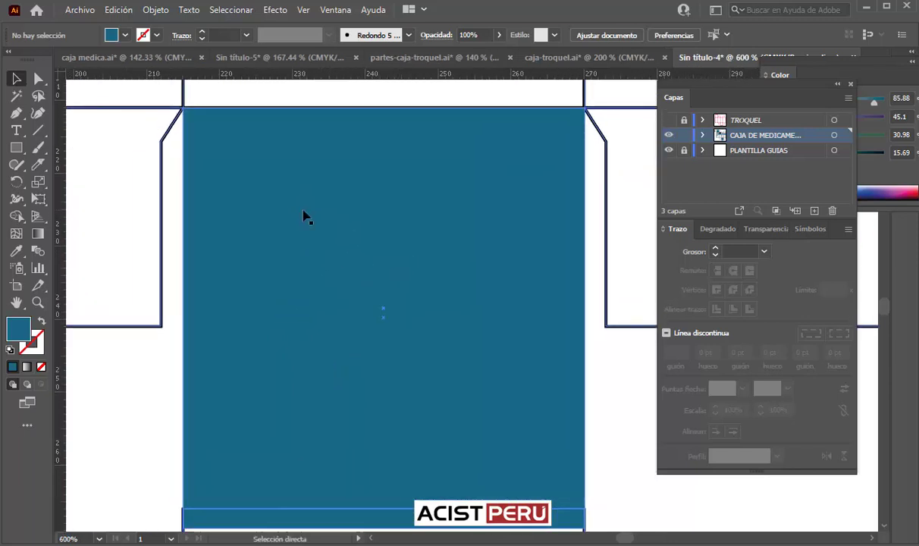
key(ctrl+plus)
scroll(324, 287, up, 3)
scroll(282, 238, left, 2)
click(254, 264)
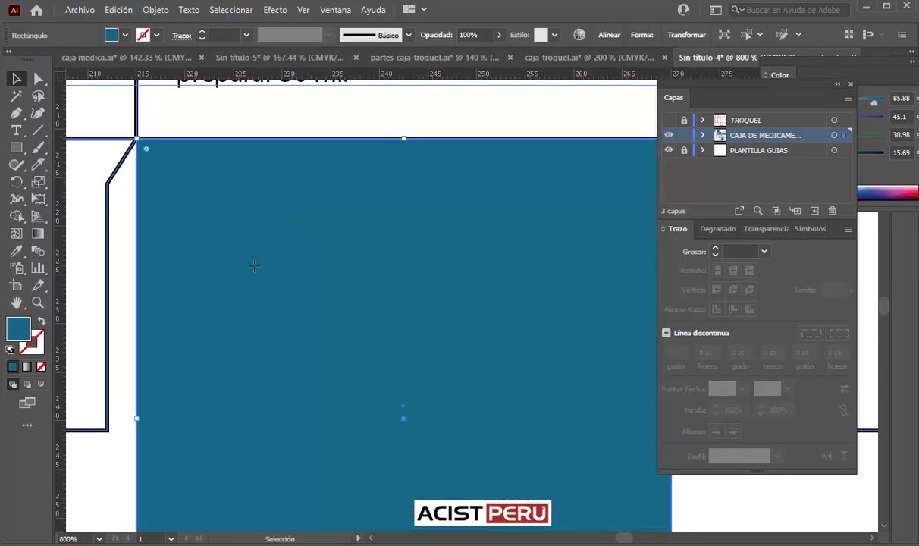
click(17, 113)
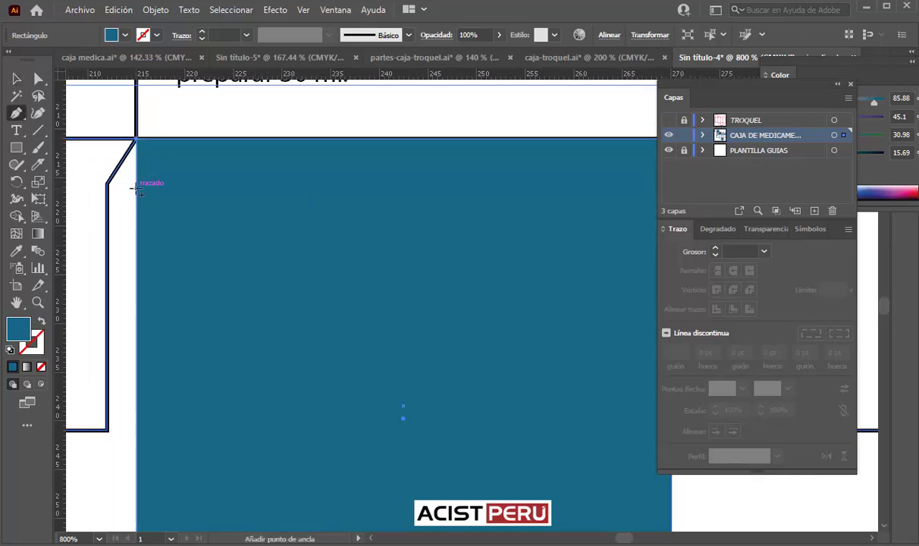
click(138, 190)
scroll(110, 220, right, 2)
scroll(303, 209, right, 2)
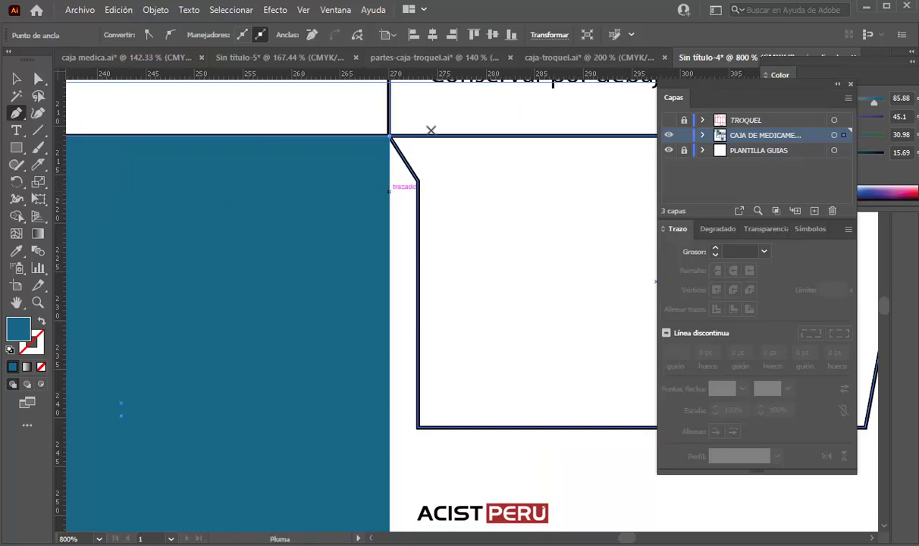
key(a)
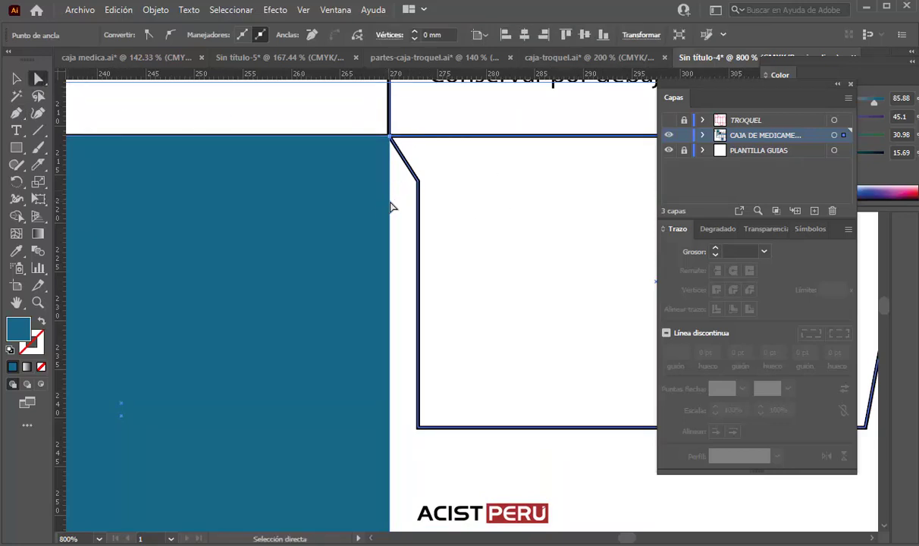
key(v)
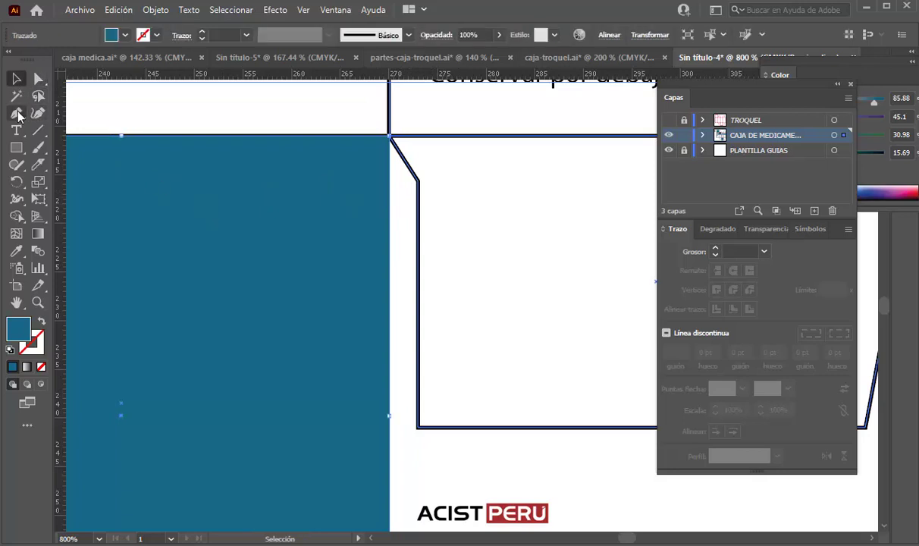
click(19, 114)
click(389, 205)
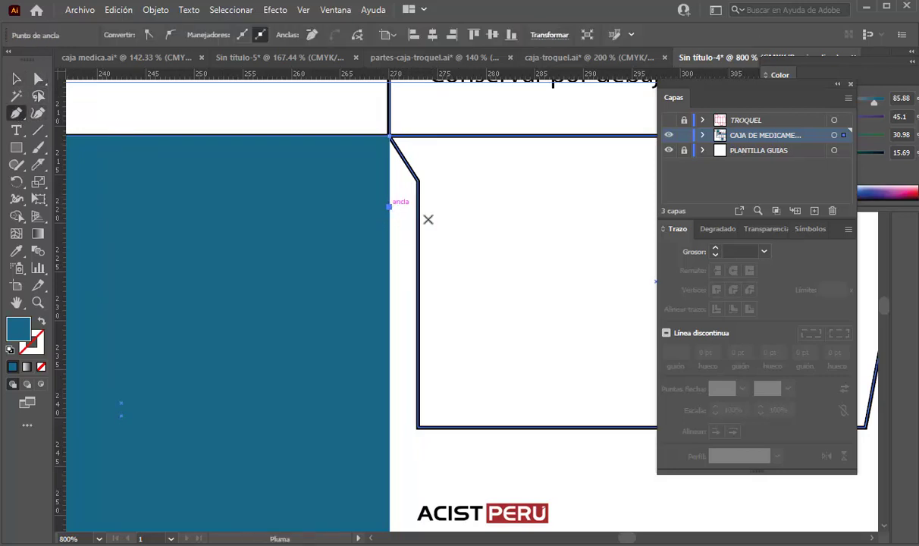
Drag the panel's lower-right and lower-left corners out to the flap's angled edges.
key(a)
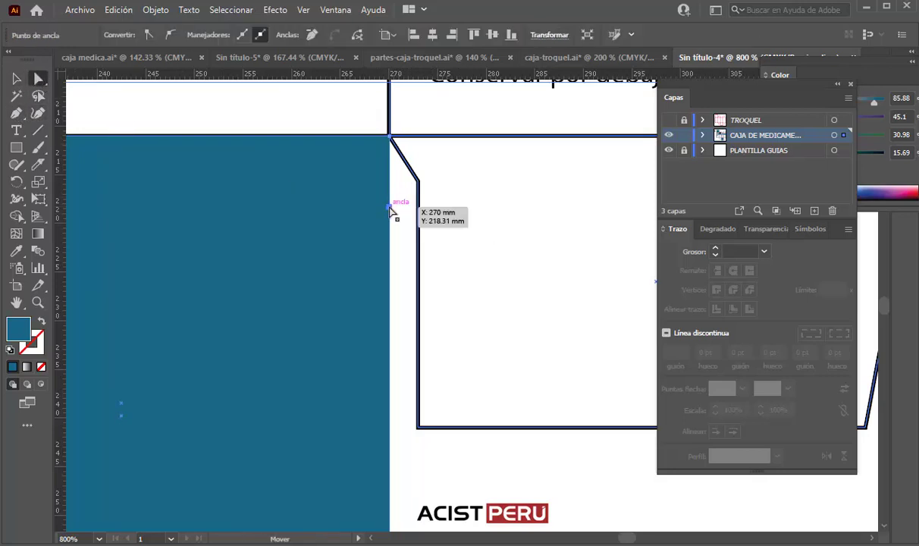
key(ctrl+minus)
key(ctrl+minus)
scroll(406, 330, down, 2)
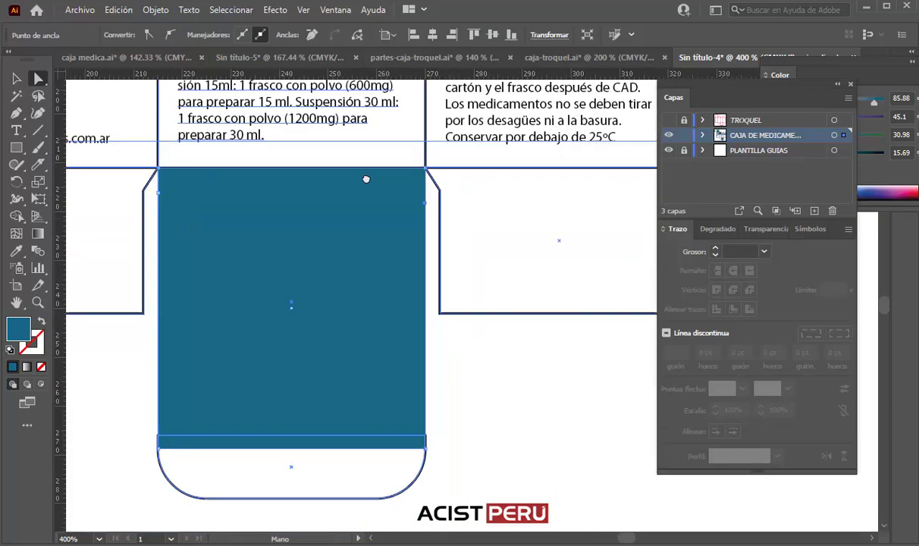
scroll(406, 330, down, 1)
click(403, 394)
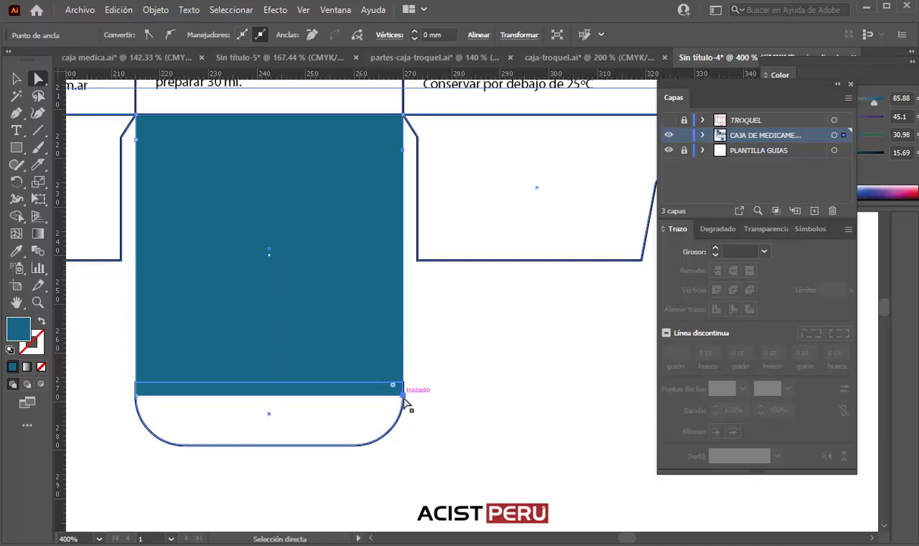
drag(403, 401, 413, 395)
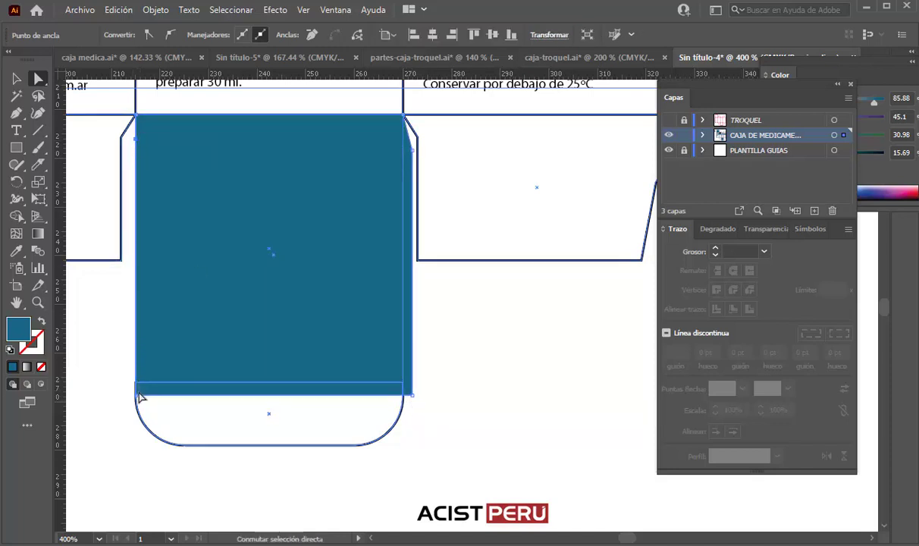
drag(137, 394, 127, 398)
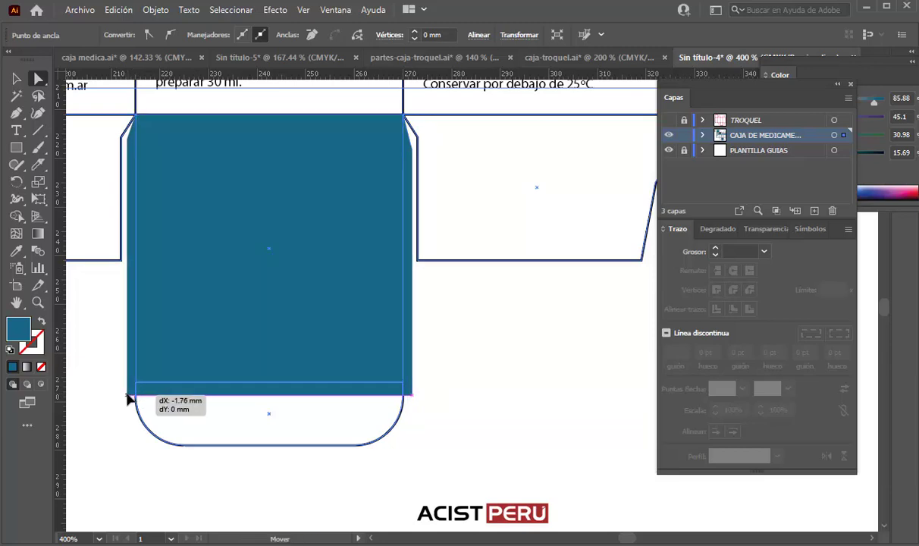
drag(127, 399, 123, 408)
click(123, 408)
Alt-drag a copy of the Tritab/AZITROMICINA label group above the top flaps.
drag(294, 218, 352, 318)
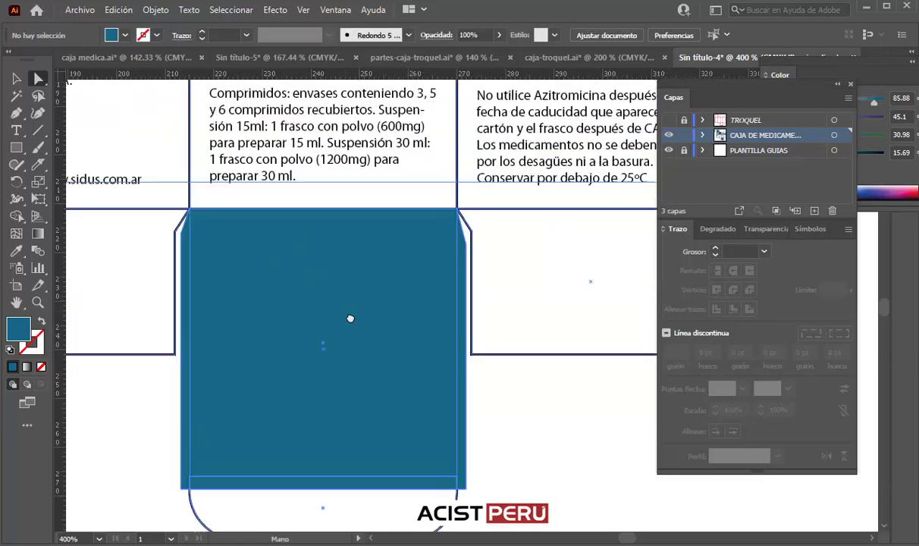
drag(306, 221, 420, 404)
drag(192, 239, 331, 330)
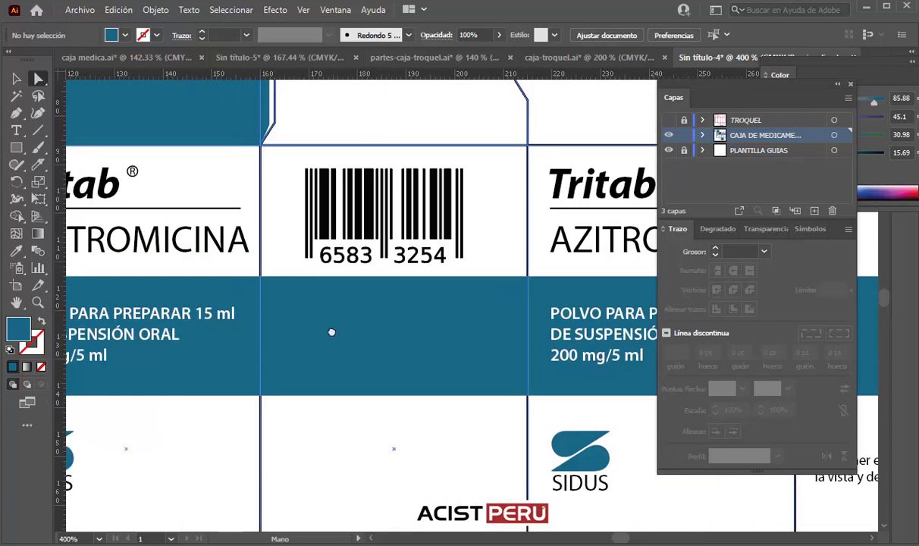
drag(186, 213, 338, 342)
mouse_move(322, 285)
mouse_down()
mouse_move(322, 319)
mouse_move(310, 319)
mouse_up()
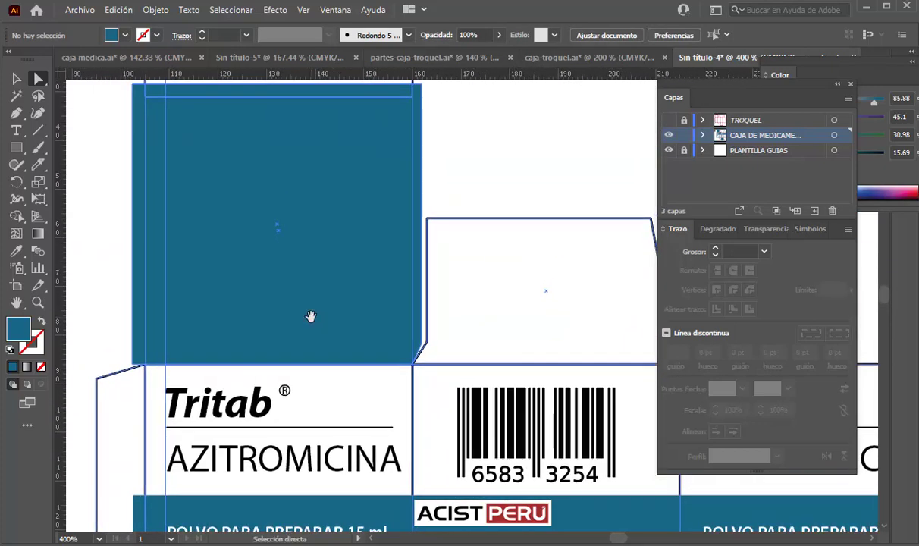
scroll(311, 317, down, 2)
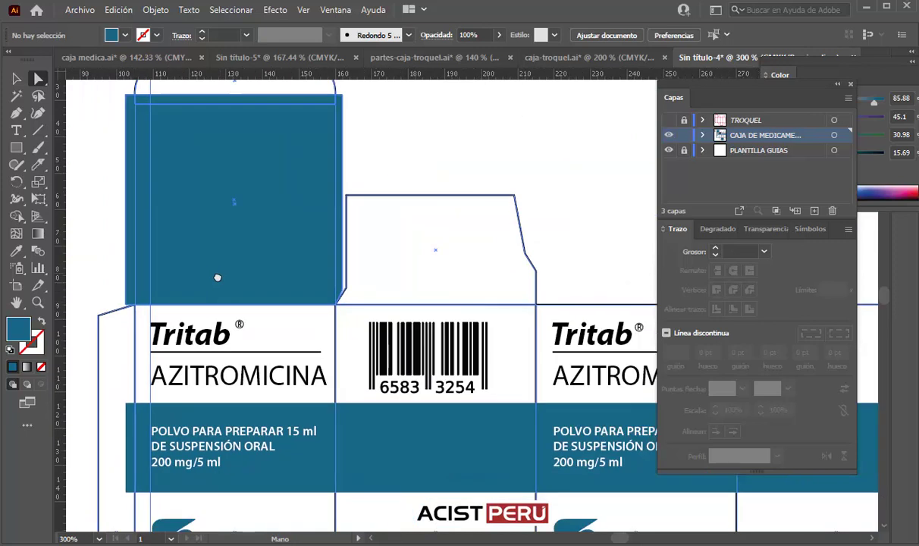
key(v)
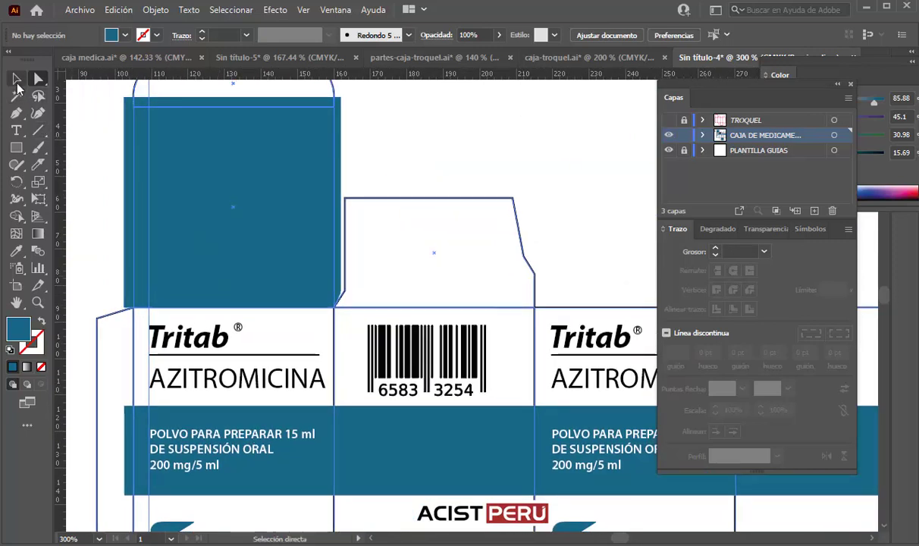
click(206, 338)
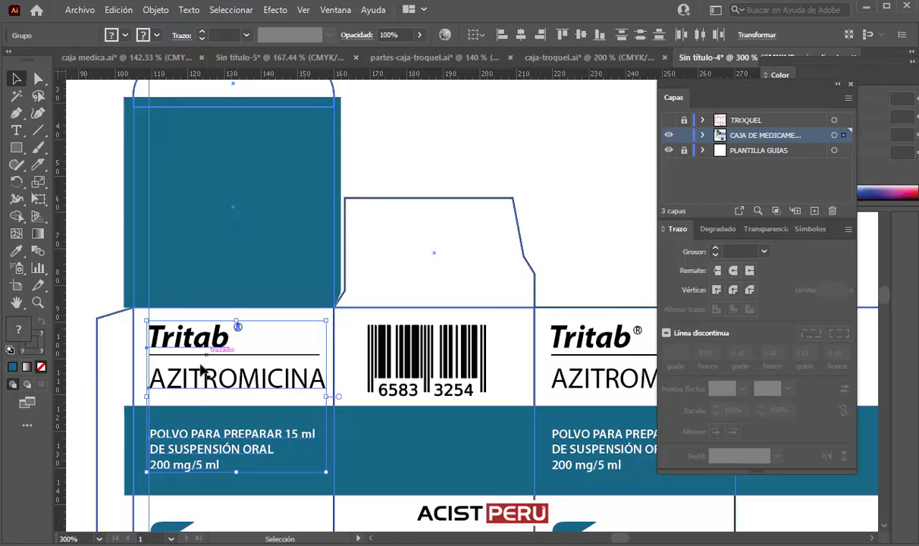
drag(204, 369, 552, 169)
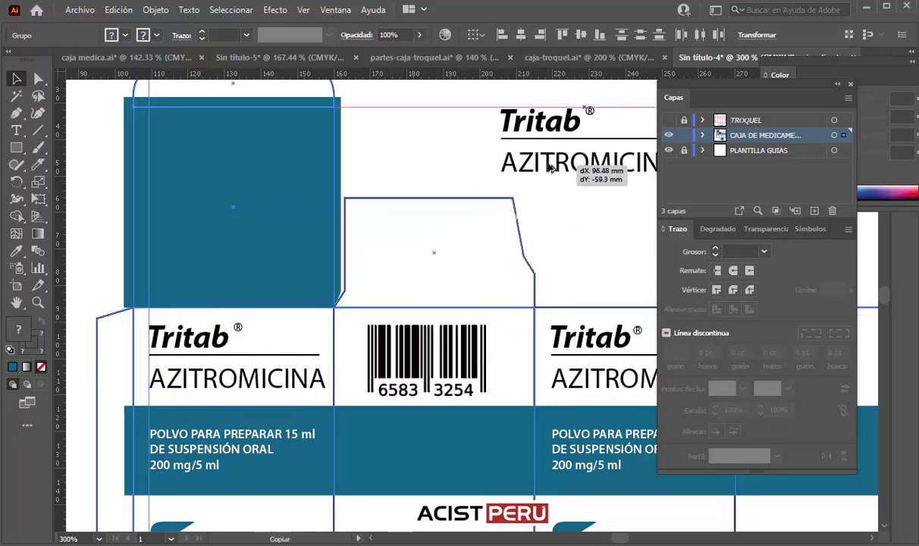
mouse_move(552, 169)
mouse_down()
mouse_move(370, 188)
mouse_move(325, 167)
mouse_up()
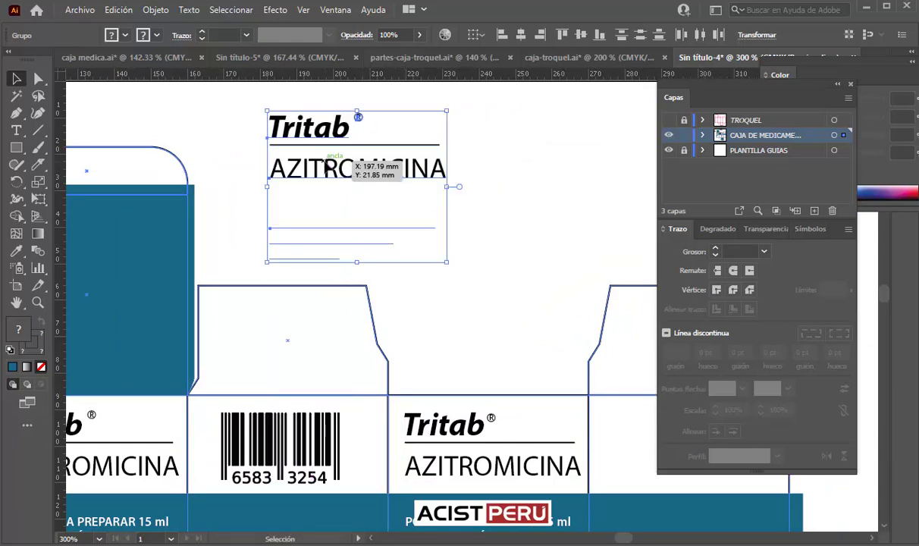
Set the copied label's fill to black.
click(125, 35)
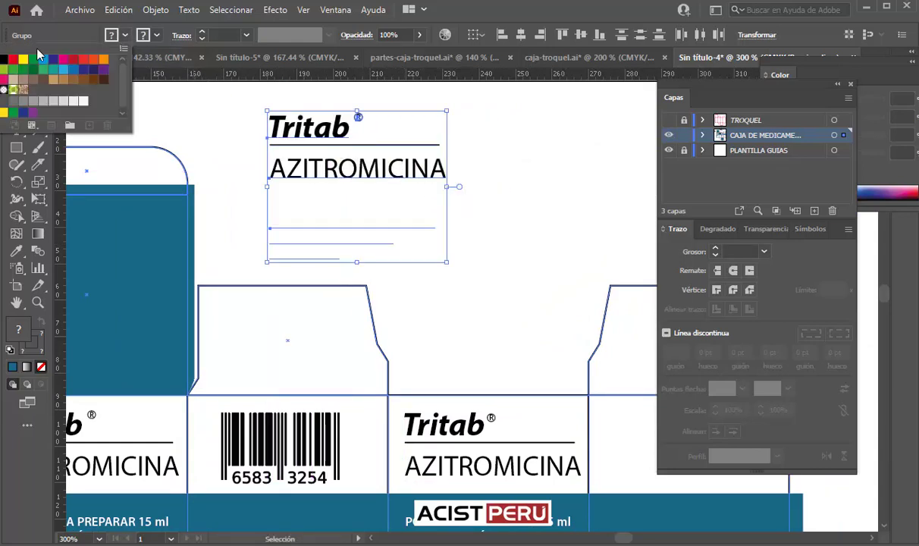
click(4, 61)
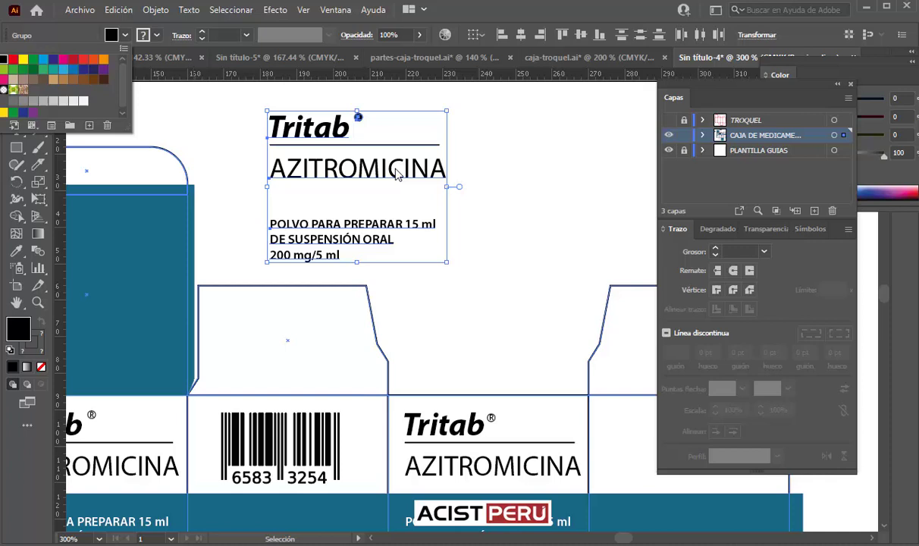
click(503, 158)
click(513, 165)
drag(358, 116, 361, 118)
Select the three-line product text in the copied label and make it black.
click(429, 127)
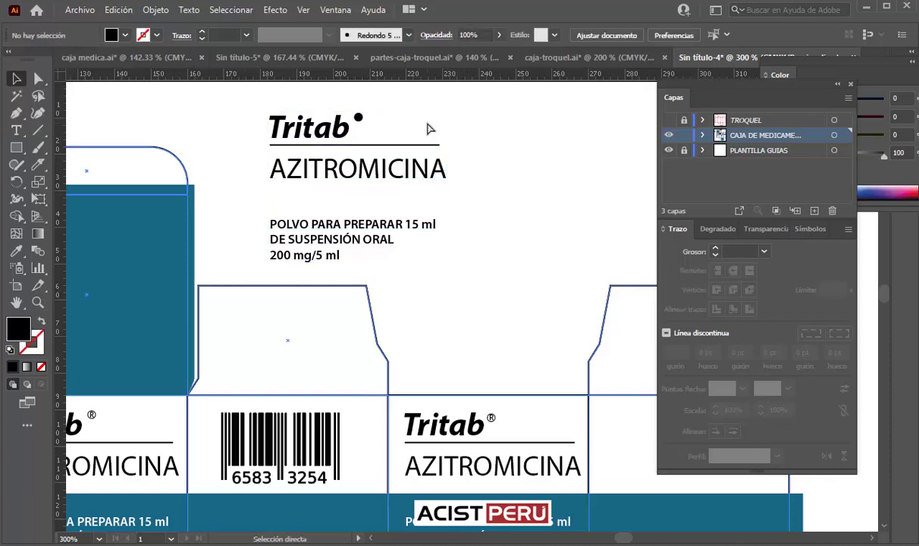
key(ctrl+a)
key(v)
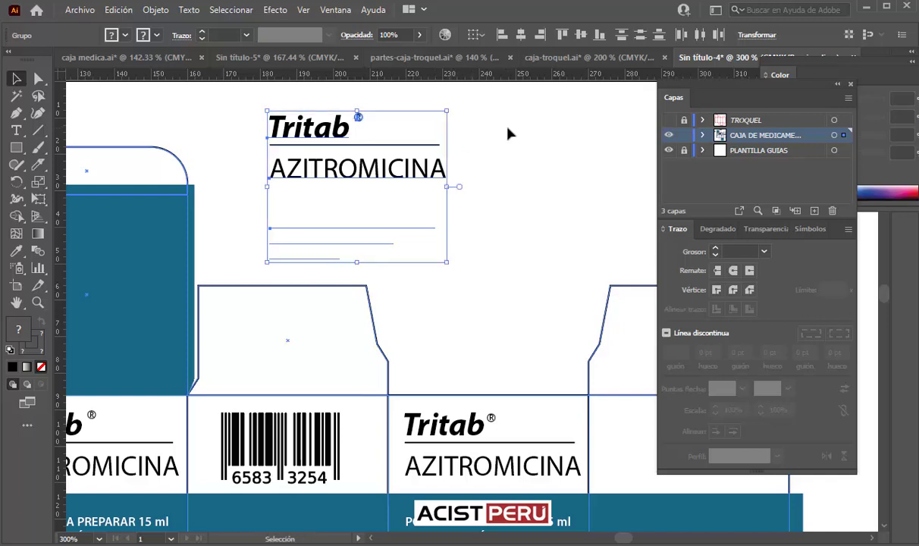
click(509, 131)
click(366, 197)
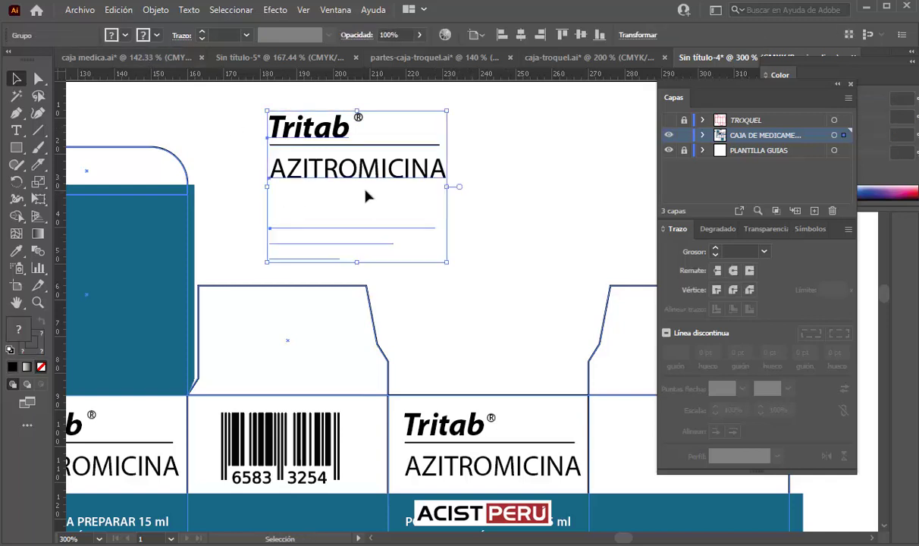
key(ctrl)
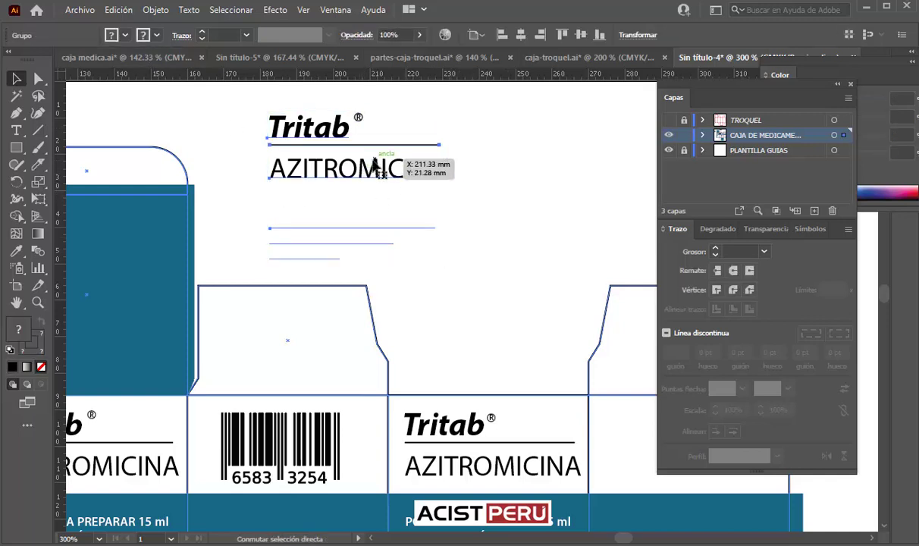
click(431, 235)
click(367, 228)
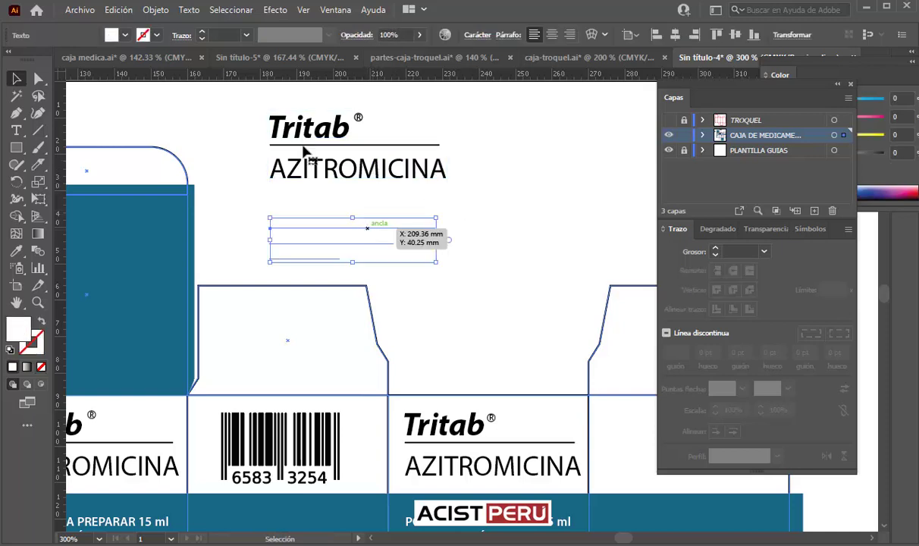
click(125, 35)
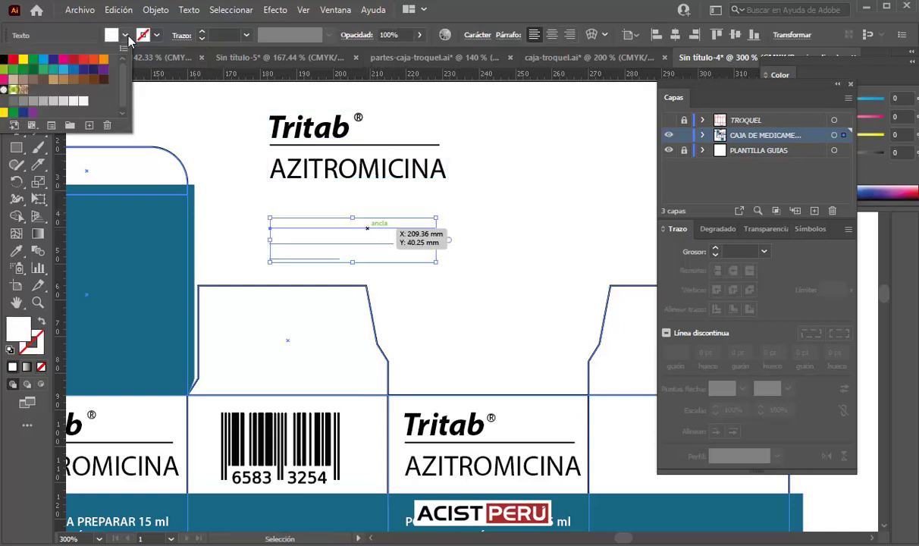
click(3, 59)
click(503, 148)
click(510, 152)
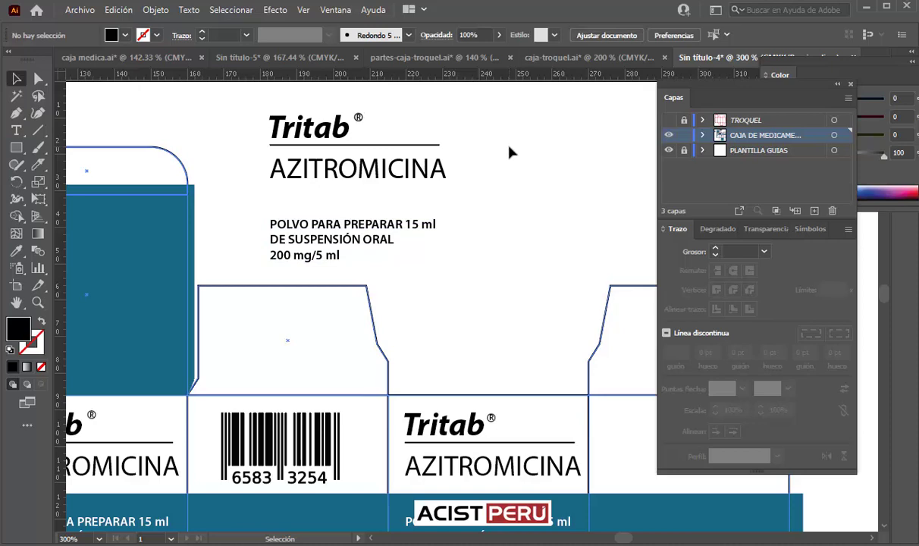
Compare with caja-troquel.ai, then raise the POLVO PARA PREPARAR block beneath AZITROMICINA.
click(565, 57)
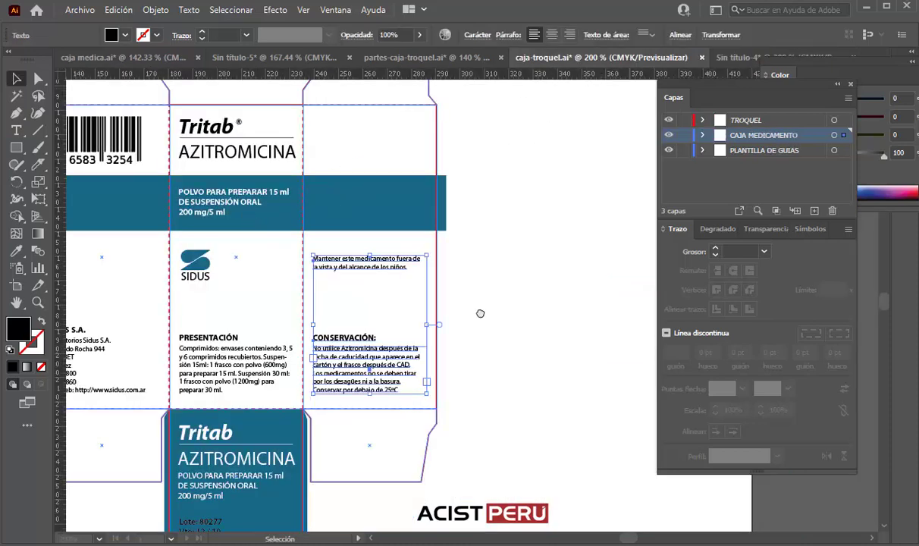
drag(480, 313, 780, 473)
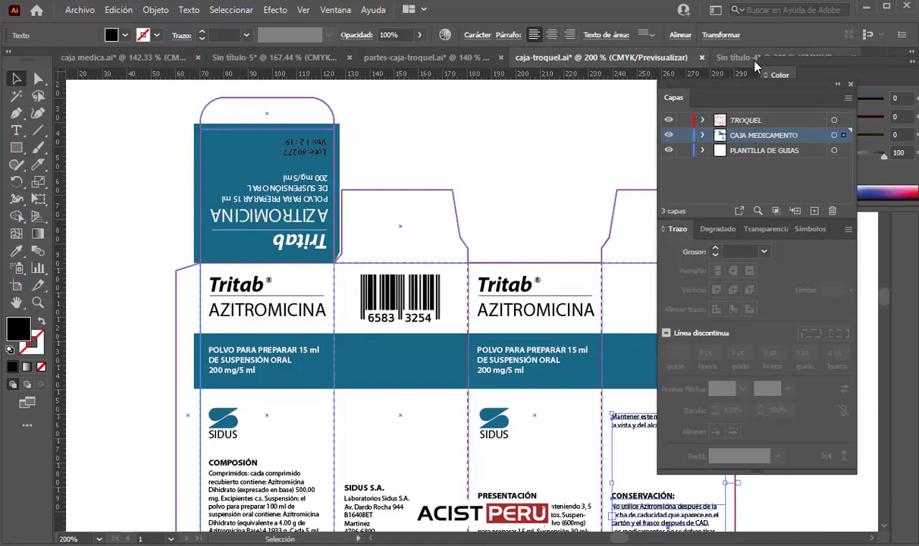
click(744, 58)
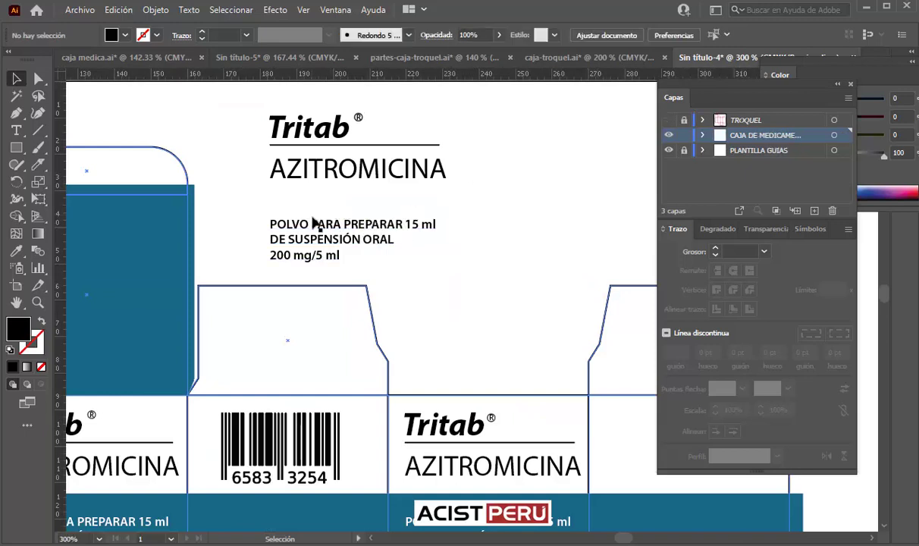
drag(307, 227, 302, 216)
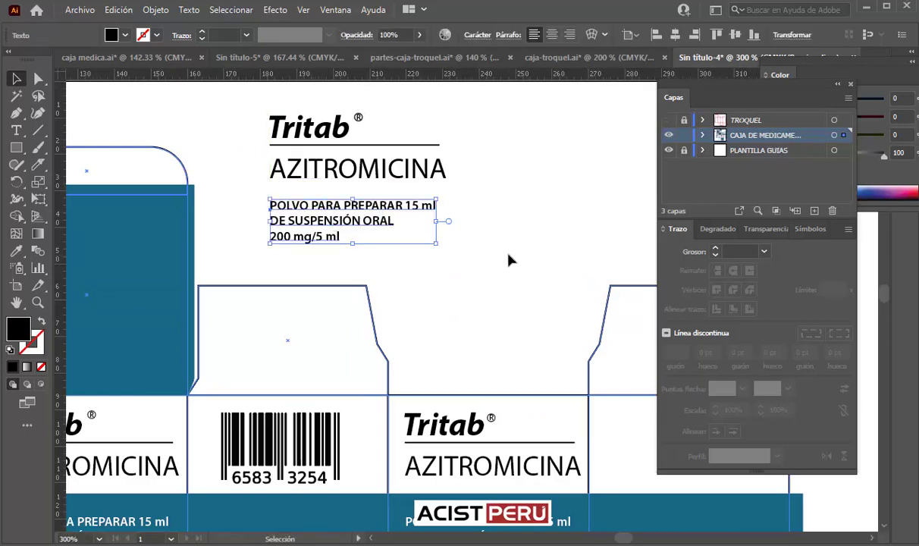
click(455, 224)
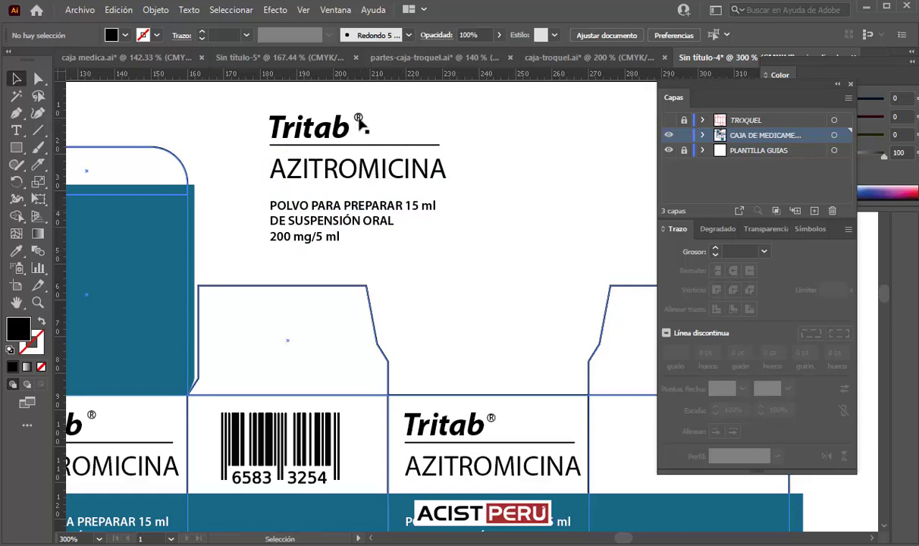
Nudge the ® mark tight against Tritab's top-right, zooming in to fine-tune it.
drag(357, 120, 358, 118)
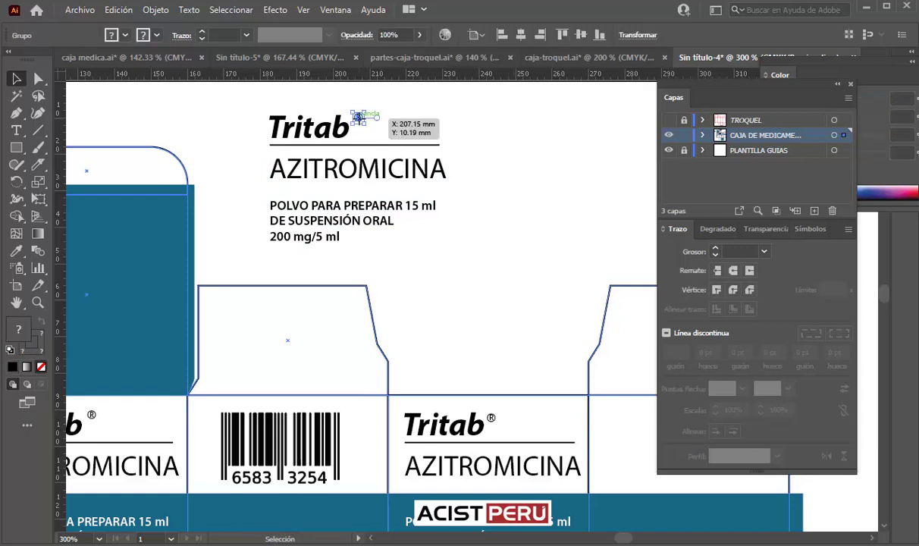
drag(358, 118, 358, 118)
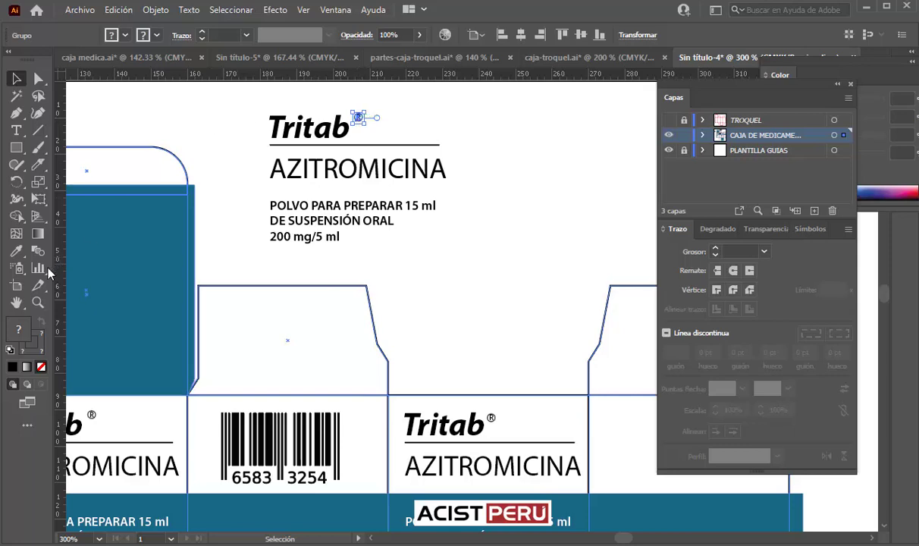
click(37, 302)
drag(279, 123, 729, 258)
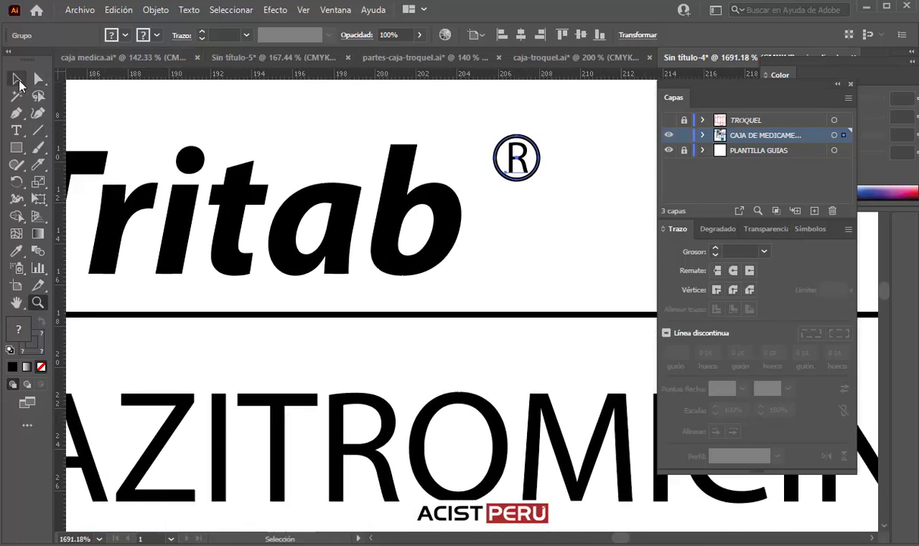
key(v)
click(425, 123)
click(518, 162)
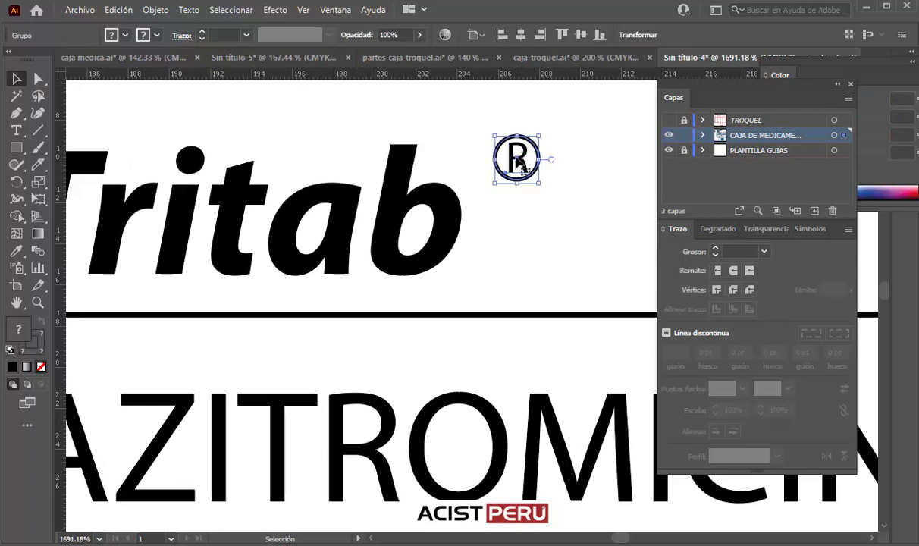
Zoom back out and marquee-select all objects of the Tritab label.
key(ctrl+minus)
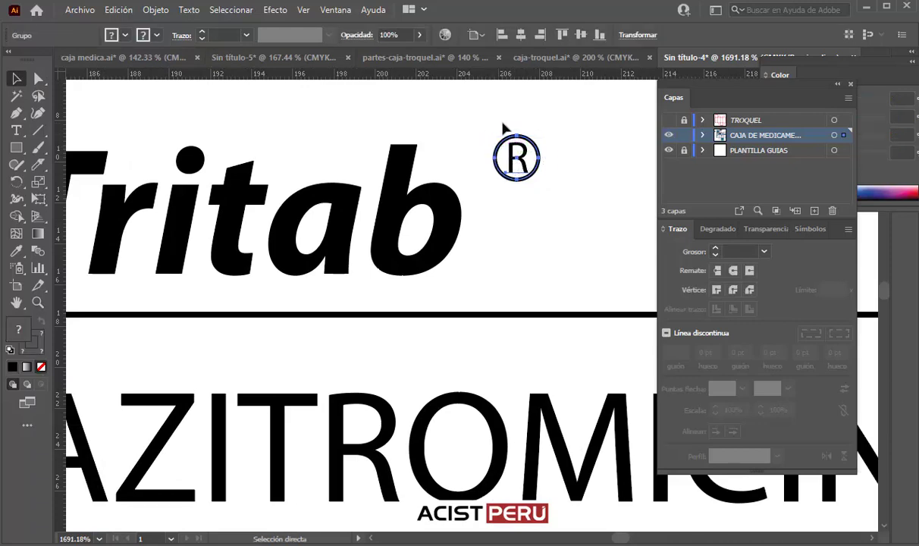
scroll(503, 128, up, 4)
key(ctrl+minus)
key(ctrl+minus)
key(ctrl+minus)
drag(441, 283, 441, 209)
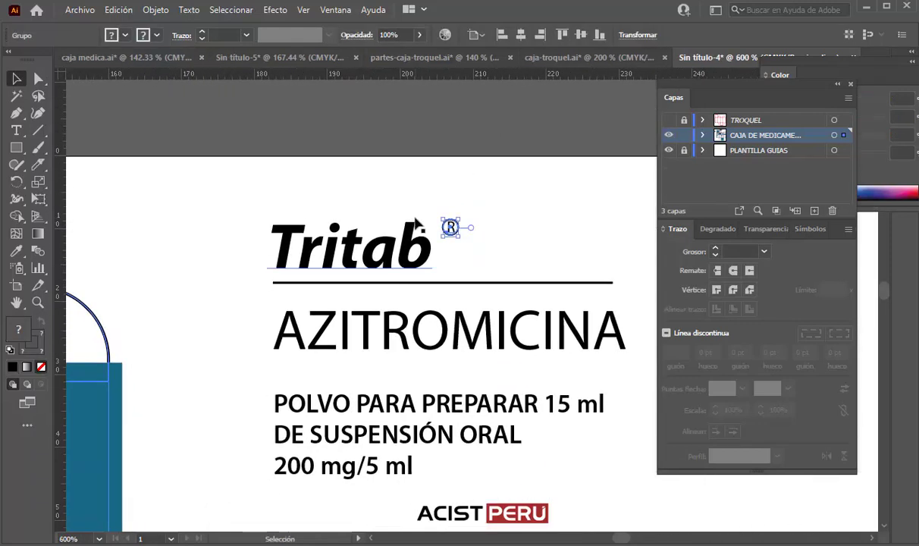
key(ctrl+minus)
key(ctrl+minus)
drag(395, 169, 347, 4)
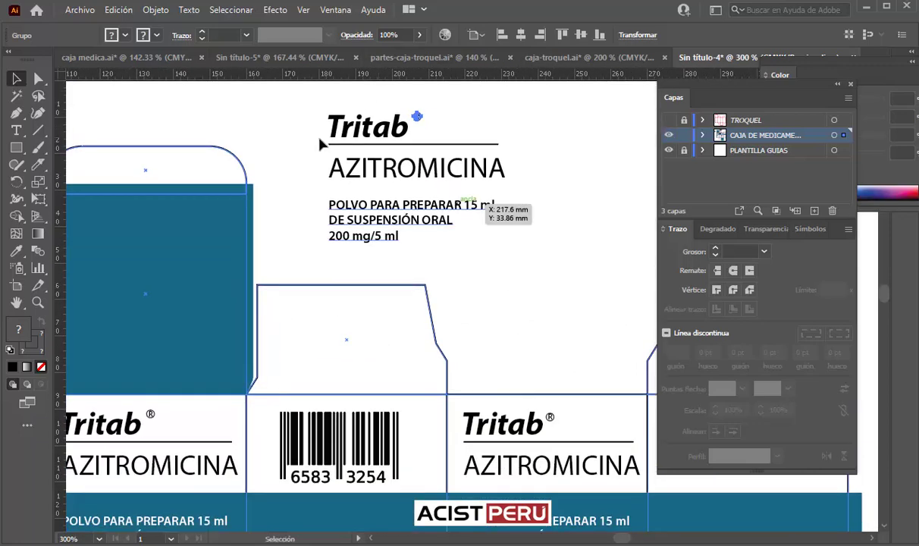
drag(308, 108, 535, 263)
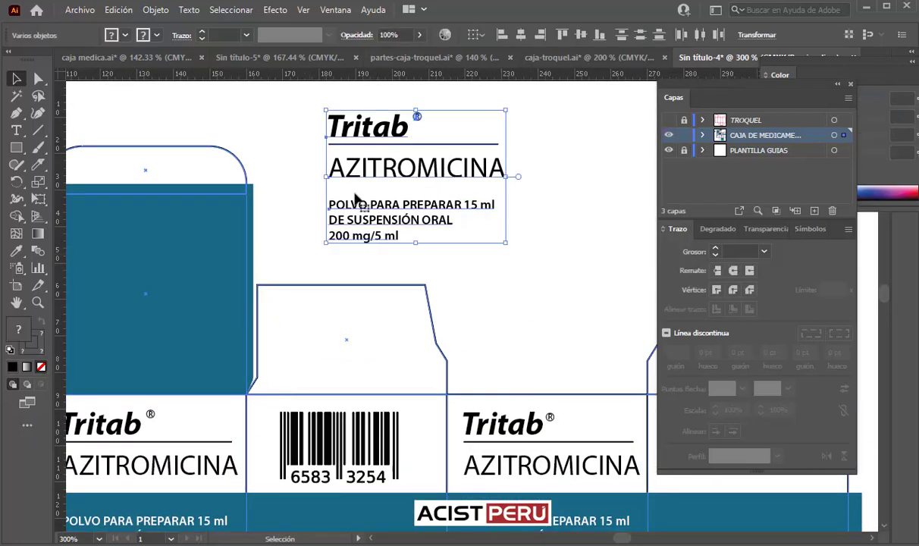
Rotate the Tritab/AZITROMICINA label 180° with the Rotate tool.
click(14, 184)
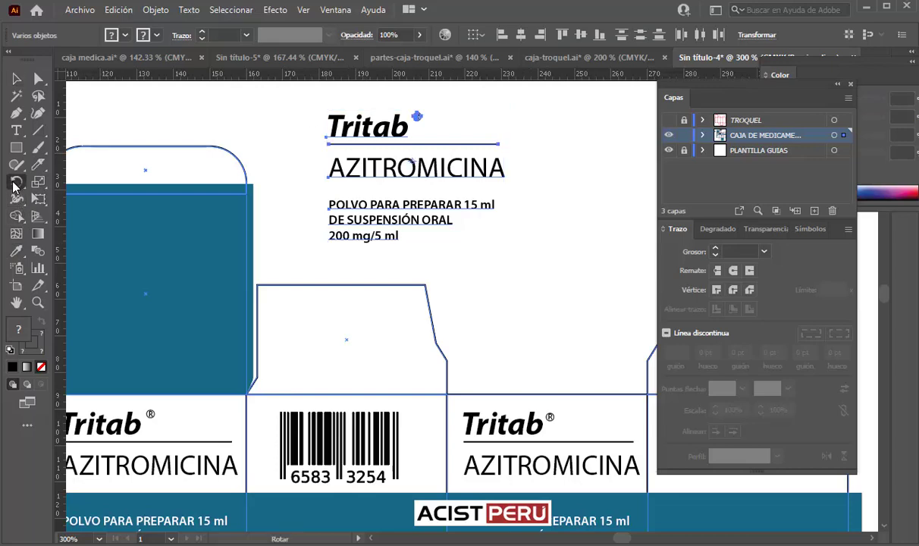
double_click(14, 184)
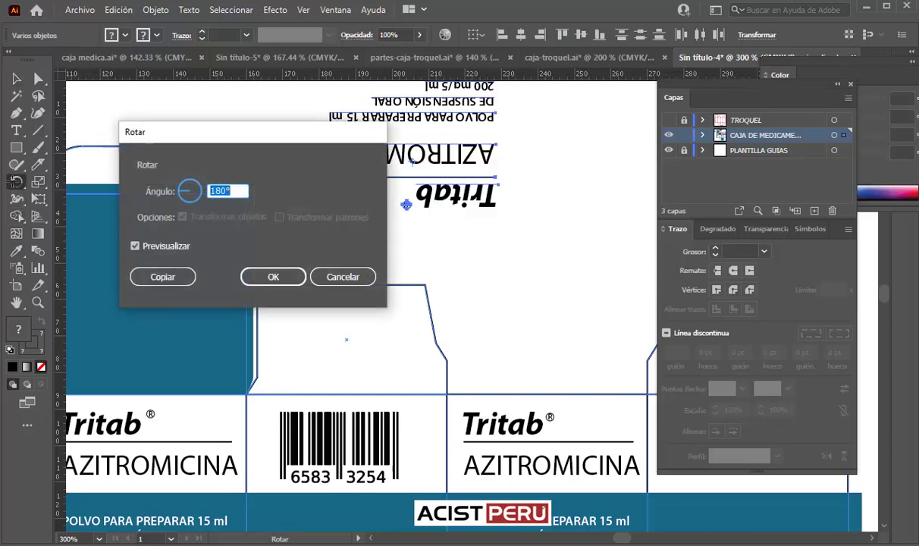
click(273, 277)
Place the upside-down label on the top blue flap and bring it to the front.
key(v)
drag(259, 183, 374, 190)
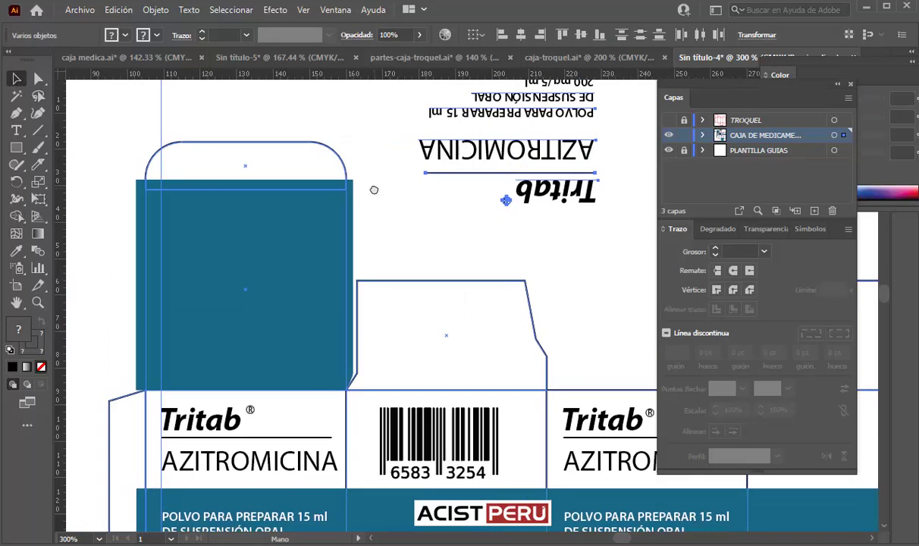
drag(504, 150, 250, 298)
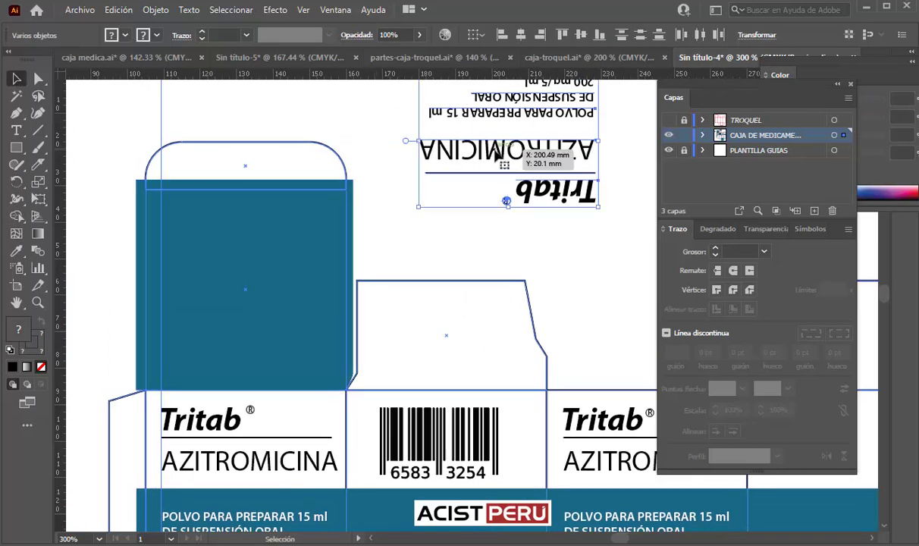
right_click(251, 298)
click(453, 453)
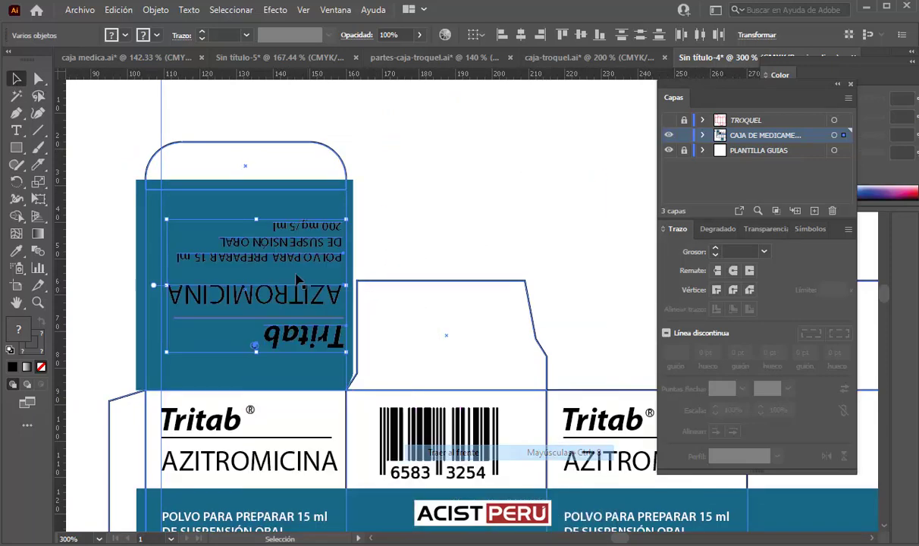
drag(297, 280, 279, 313)
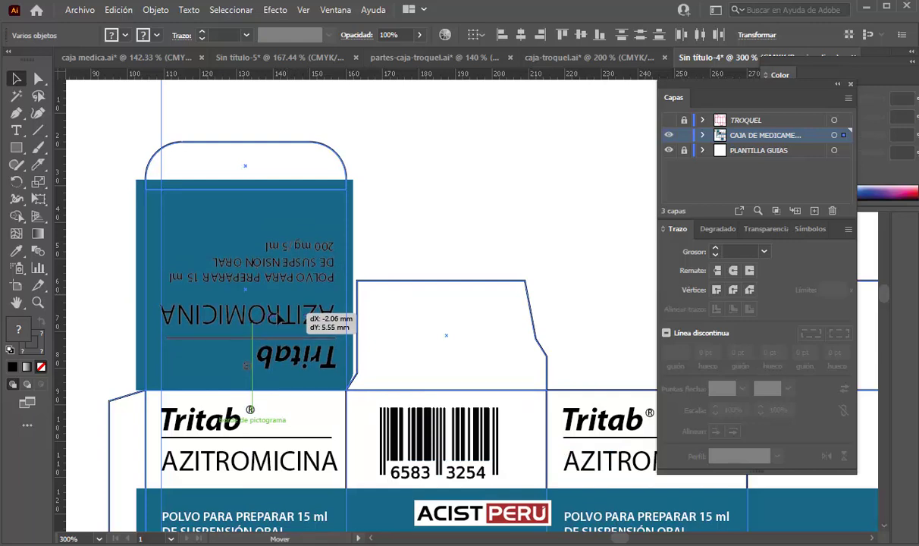
drag(279, 319, 280, 323)
Select the upside-down Tritab text and other objects of the flap label.
click(434, 178)
click(266, 350)
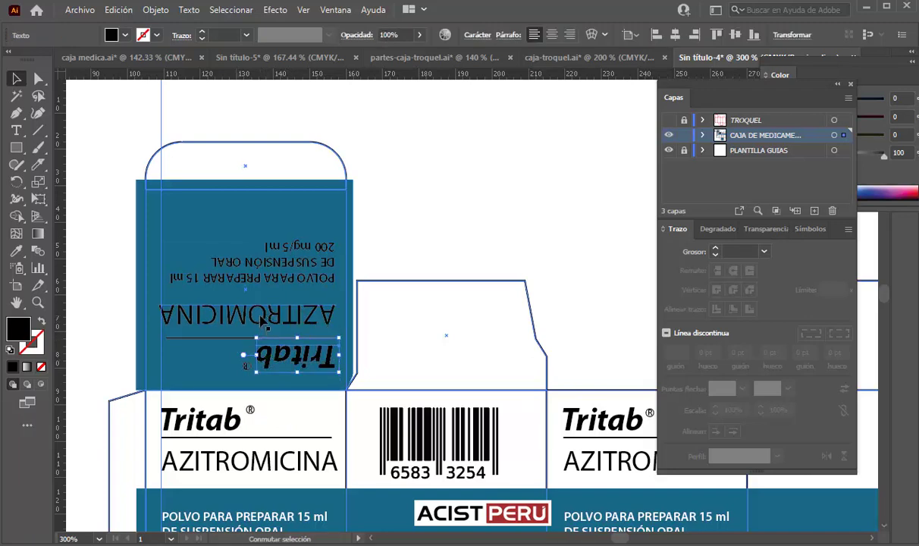
drag(326, 356, 135, 281)
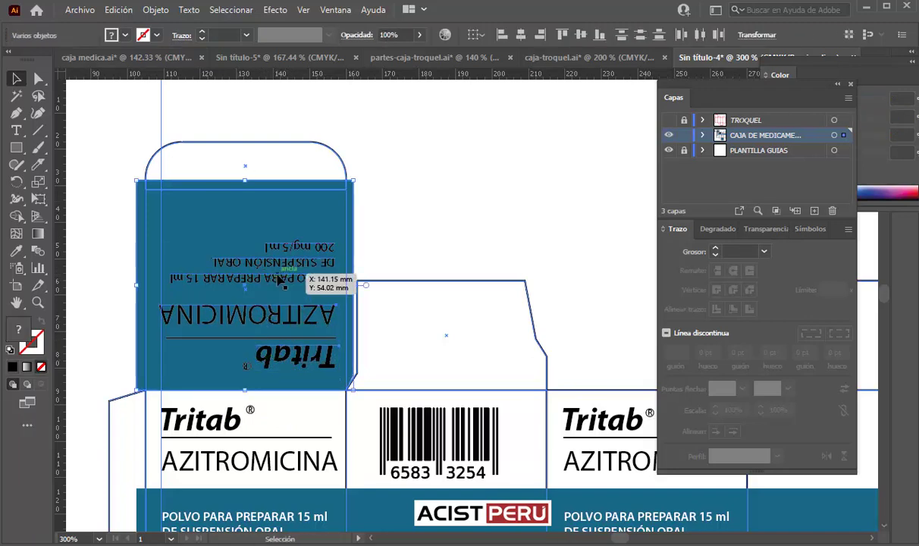
Fill the POLVO, AZITROMICINA and Tritab text white on the blue flap.
click(410, 208)
click(296, 265)
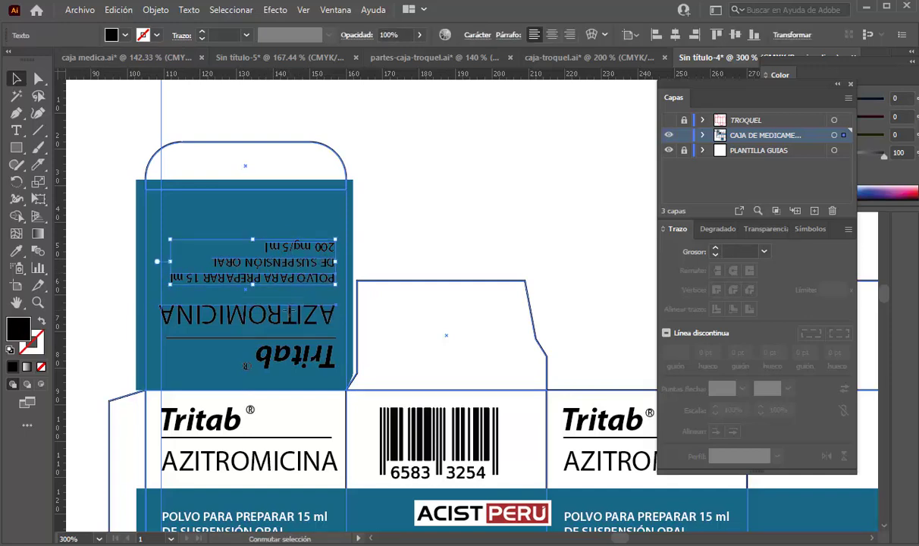
shift+click(293, 313)
shift+click(287, 347)
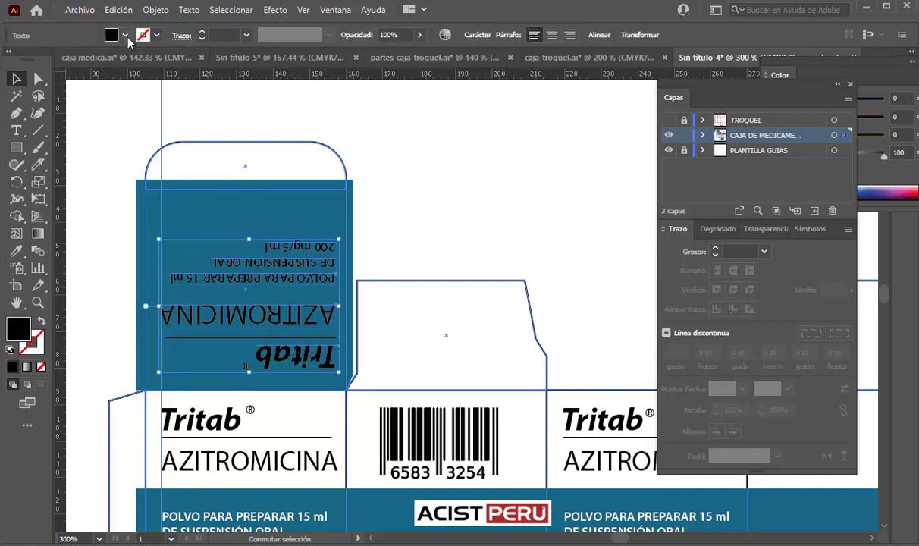
click(125, 35)
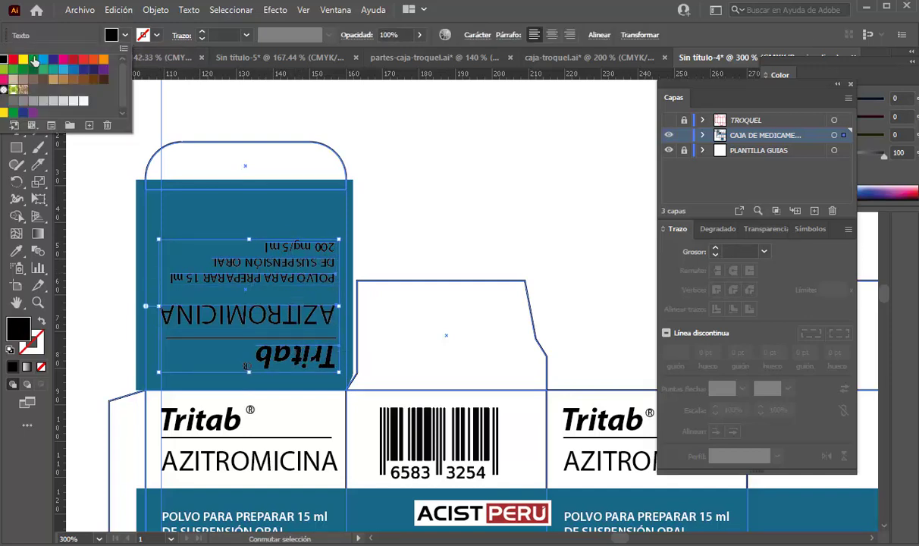
click(463, 173)
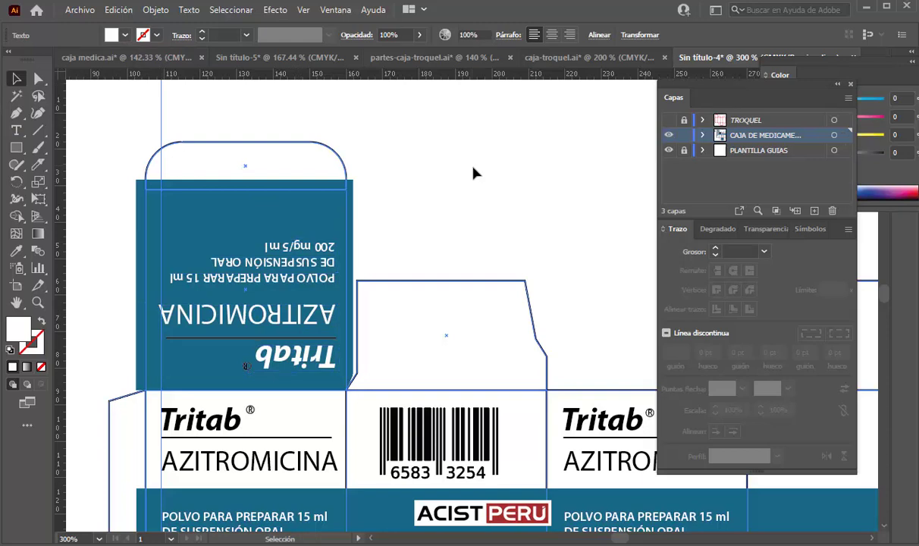
Give the rule under AZITROMICINA a white stroke.
click(278, 338)
click(157, 35)
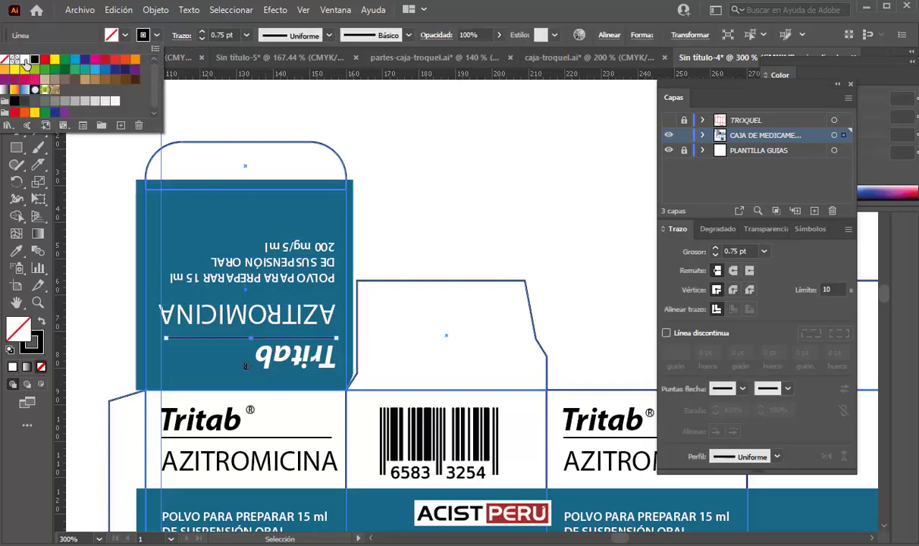
click(24, 61)
Zoom in on the ® mark, isolate its group, and fill the R letter white.
click(38, 302)
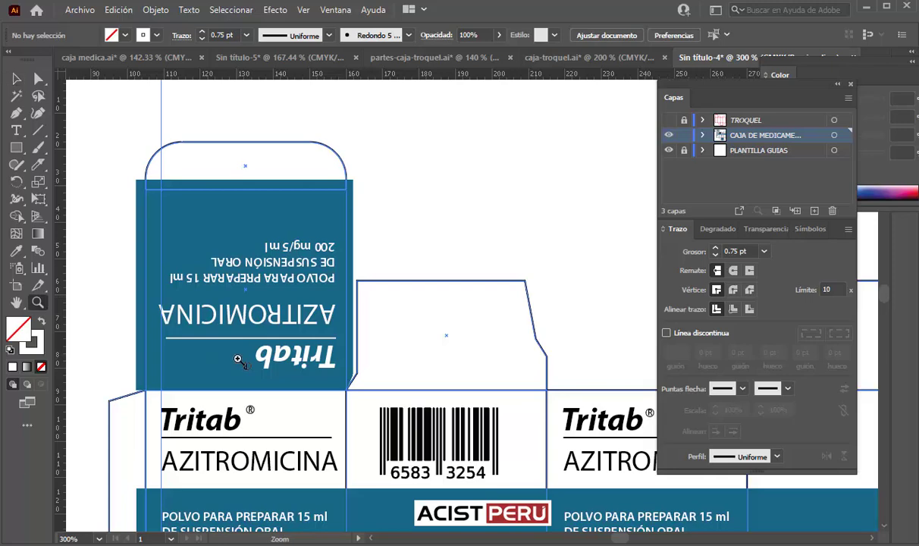
drag(230, 363, 229, 364)
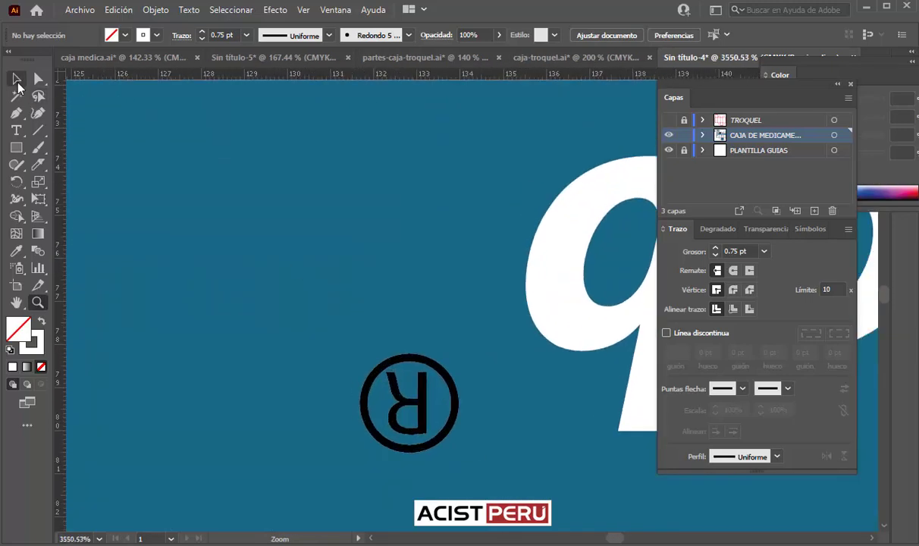
key(v)
click(387, 379)
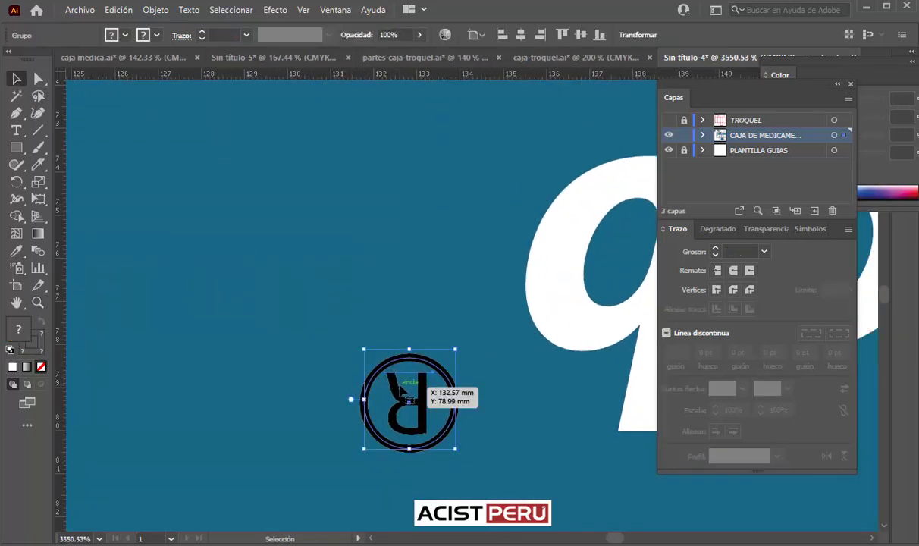
double_click(388, 381)
click(125, 35)
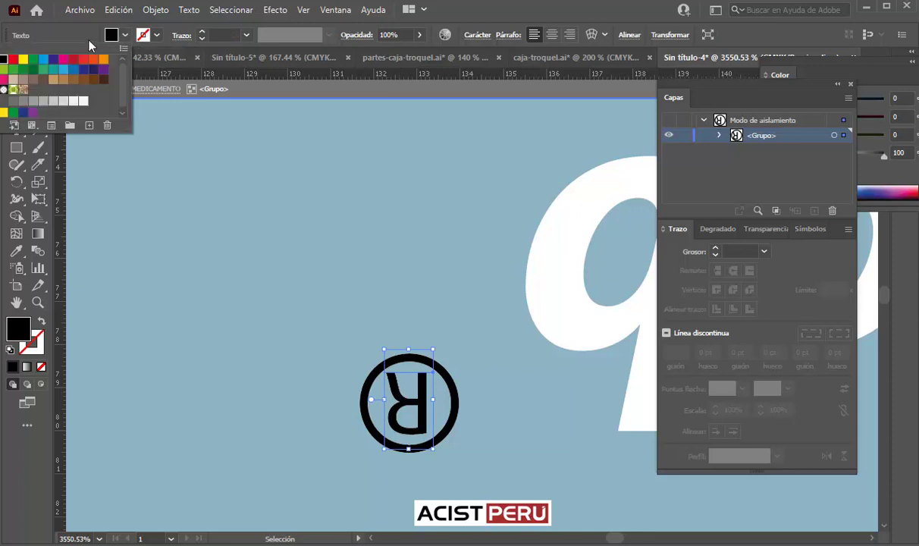
click(3, 59)
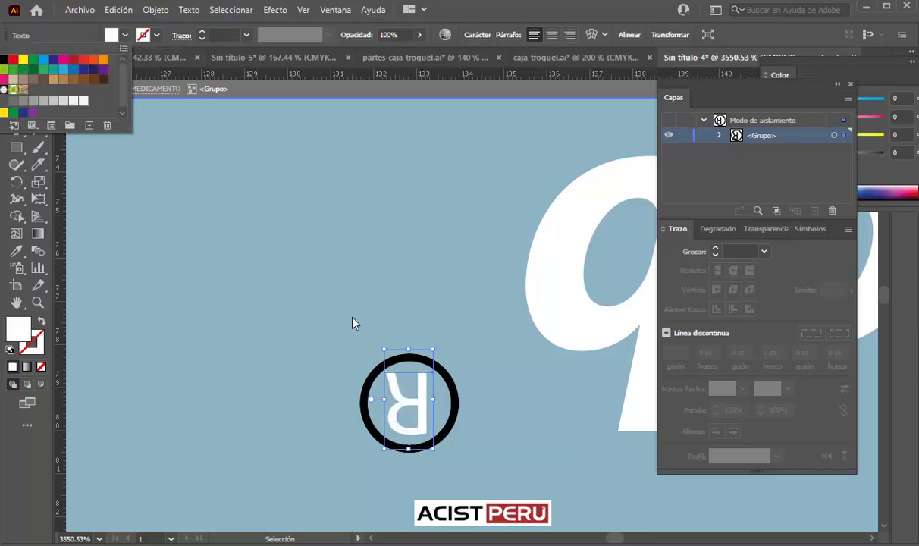
Give the ® ring a white stroke and exit isolation mode.
double_click(366, 389)
click(126, 35)
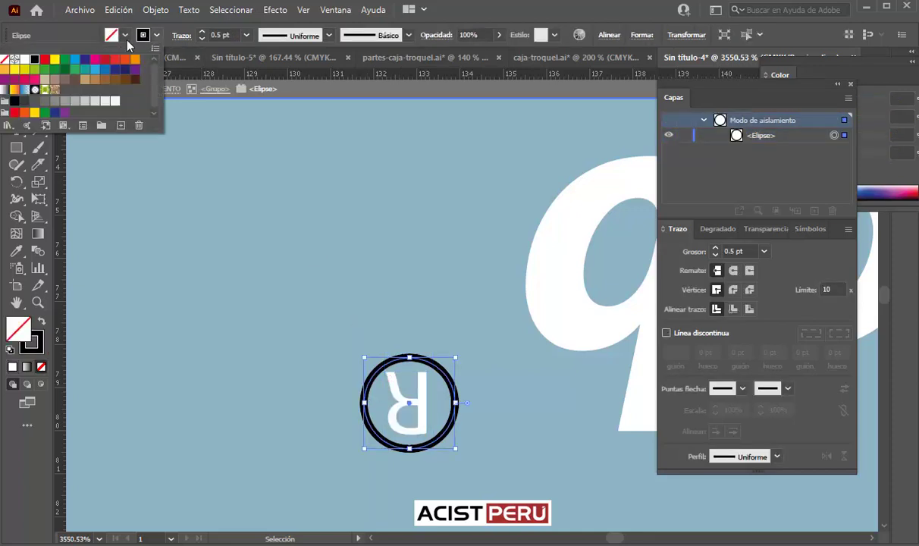
click(24, 60)
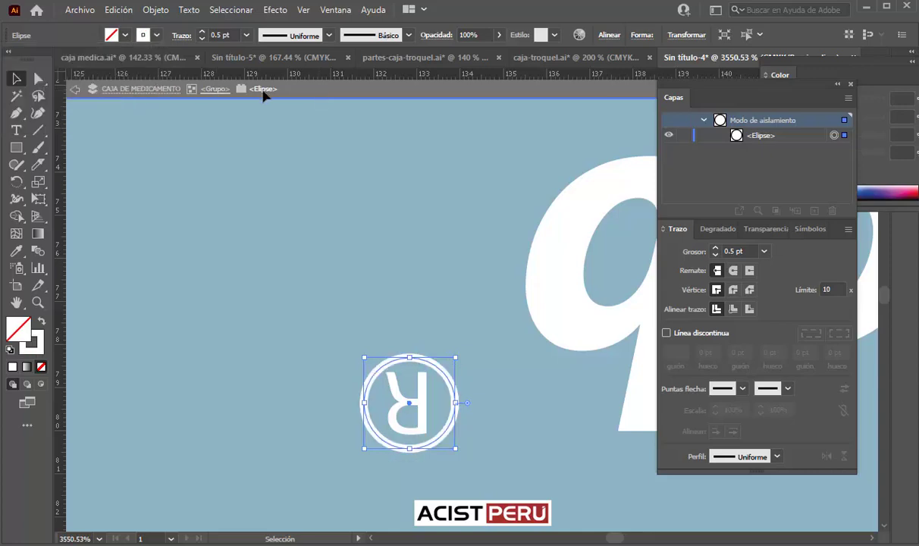
click(78, 89)
click(77, 88)
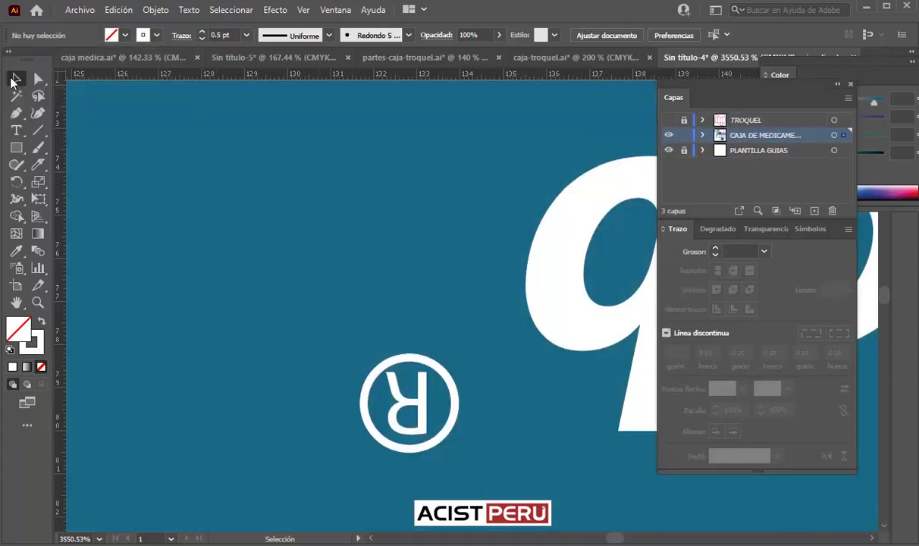
Copy the Lote/Vto text from caja-troquel.ai and paste it into Sin título-4.
key(ctrl+minus)
key(ctrl+minus)
key(ctrl+minus)
key(ctrl+minus)
key(ctrl+minus)
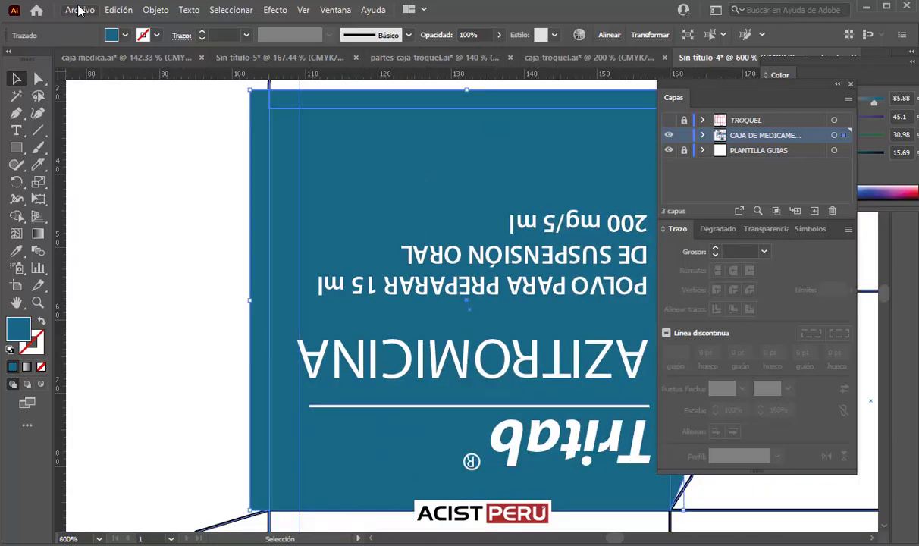
key(ctrl+minus)
key(ctrl+minus)
drag(456, 178, 242, 133)
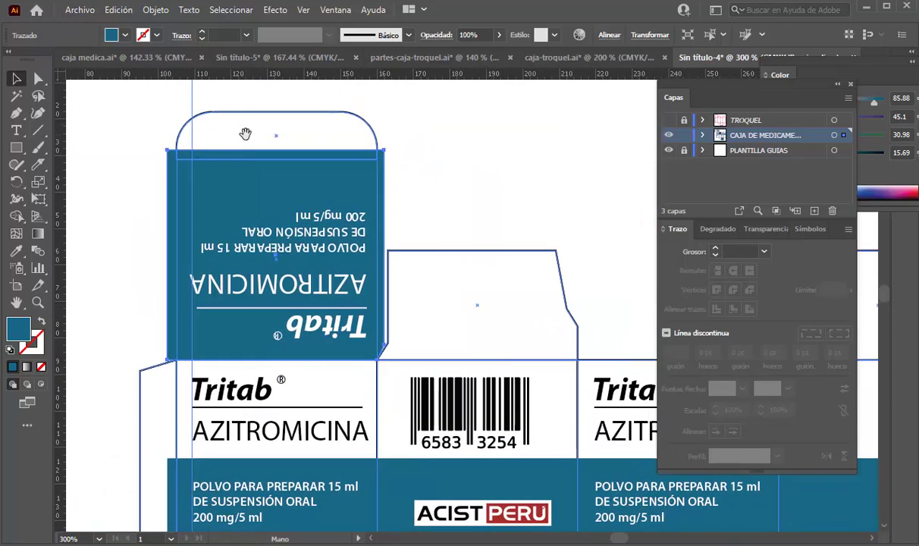
drag(428, 92, 375, 106)
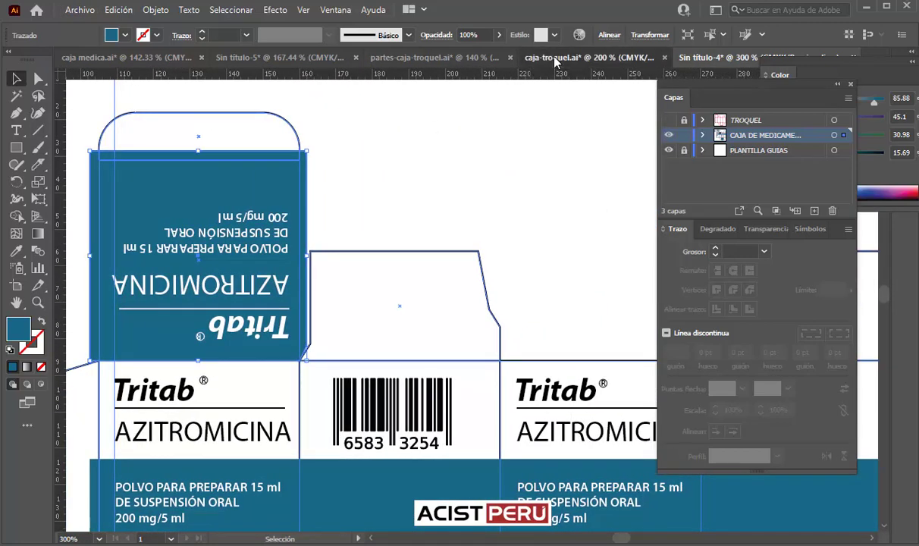
click(524, 54)
drag(363, 164, 290, 142)
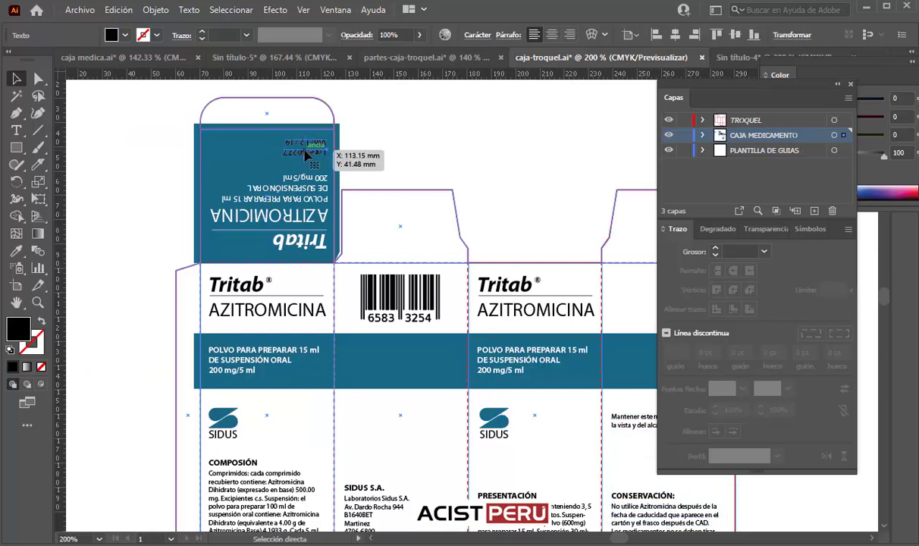
click(737, 56)
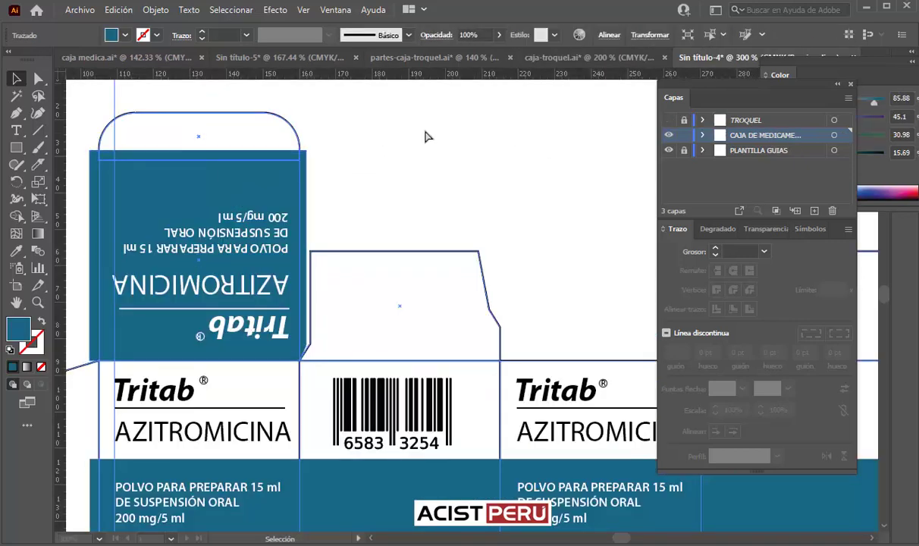
key(ctrl+v)
drag(440, 293, 389, 173)
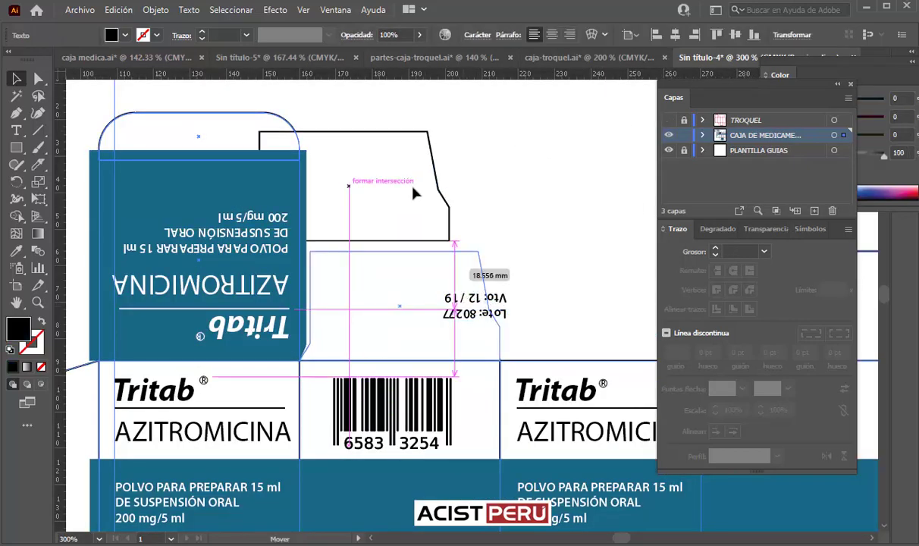
key(ctrl+z)
Position the Lote/Vto text at the top edge of the blue top flap.
drag(529, 307, 458, 208)
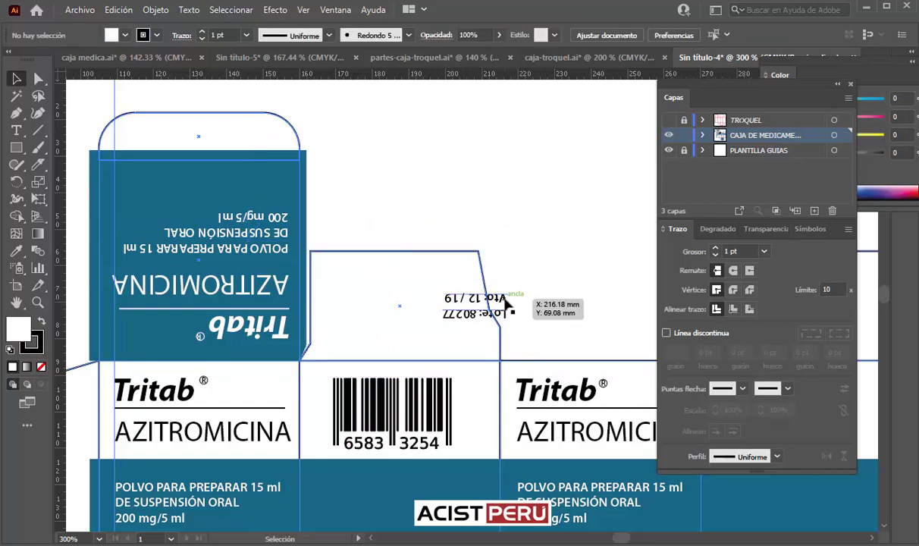
click(457, 209)
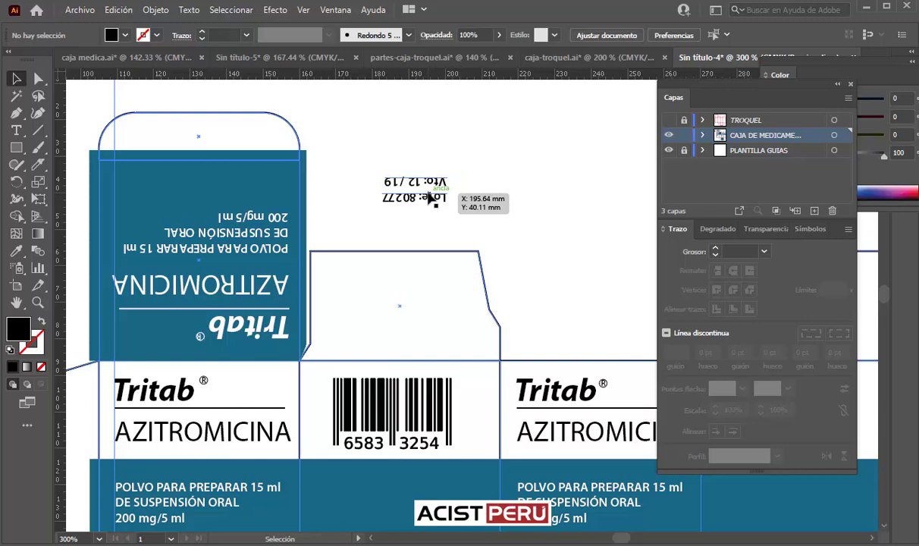
drag(432, 195, 277, 192)
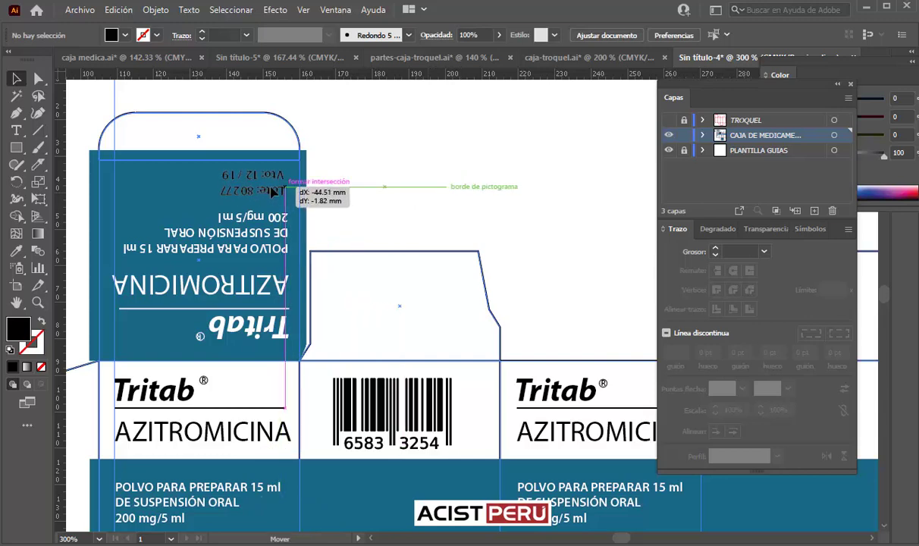
drag(277, 192, 278, 193)
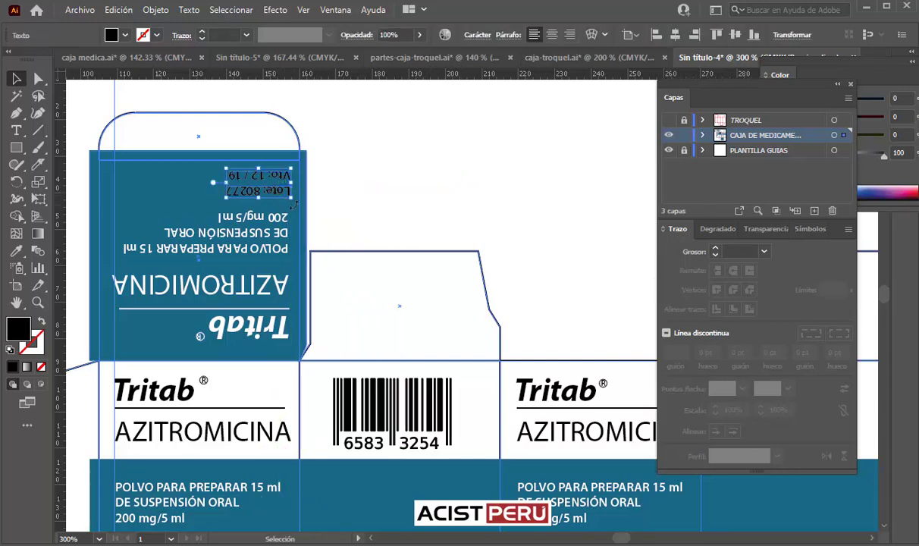
click(168, 121)
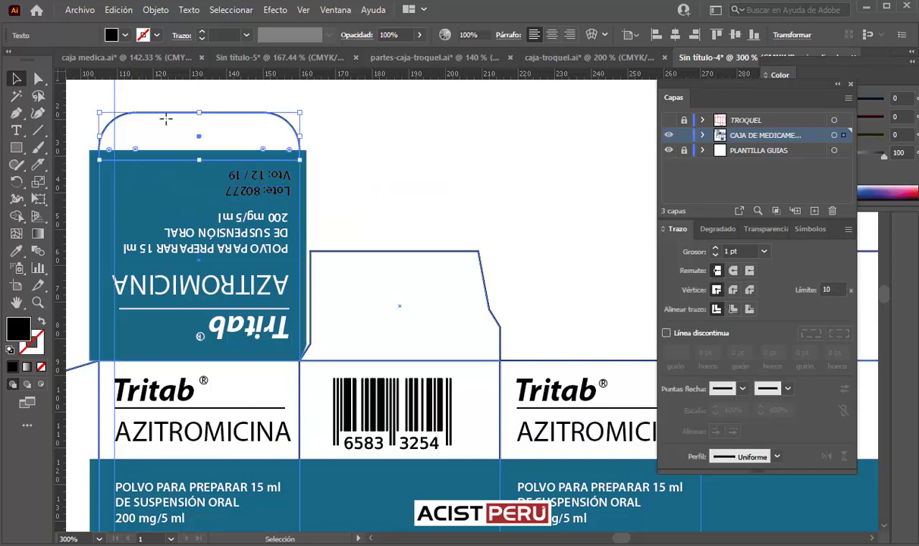
Group the Lote/Vto text with the POLVO/200 mg text, AZITROMICINA, rule and Tritab logo.
click(280, 176)
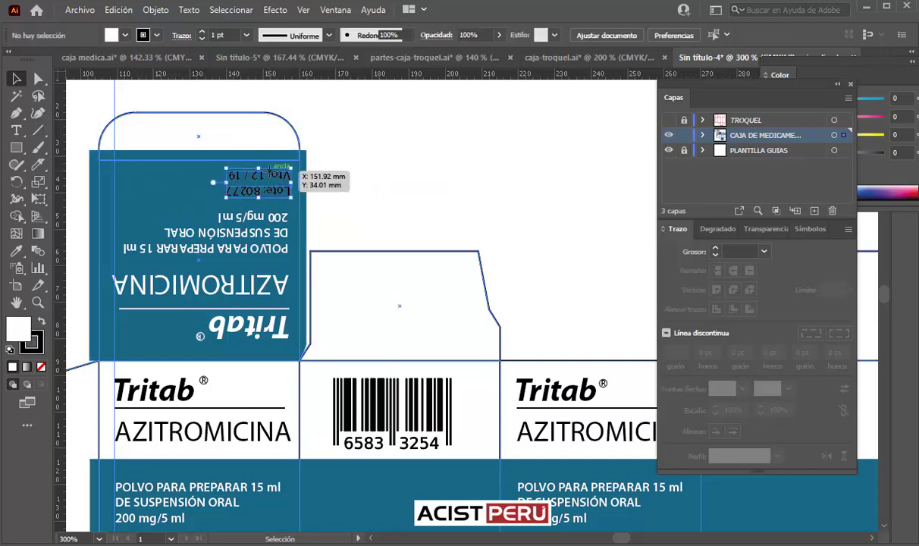
shift+click(258, 220)
shift+click(231, 284)
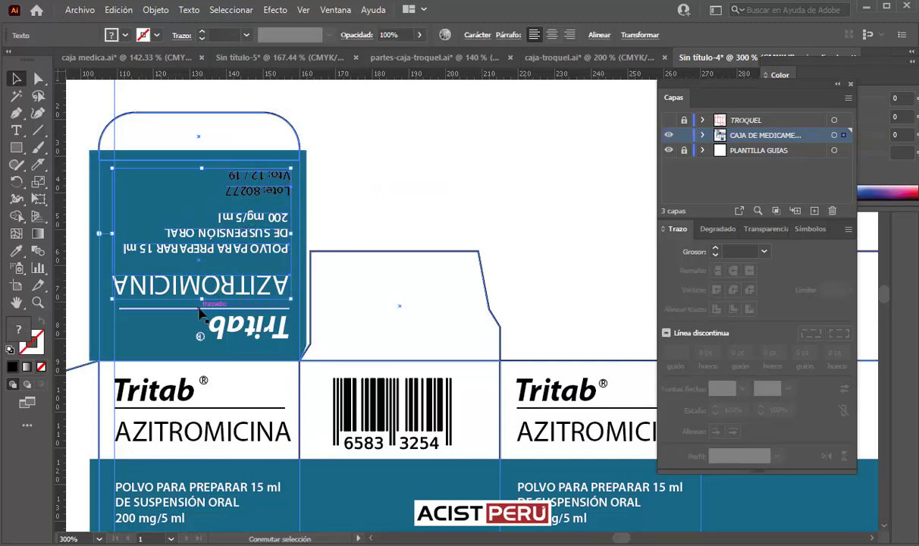
shift+click(190, 308)
shift+click(227, 331)
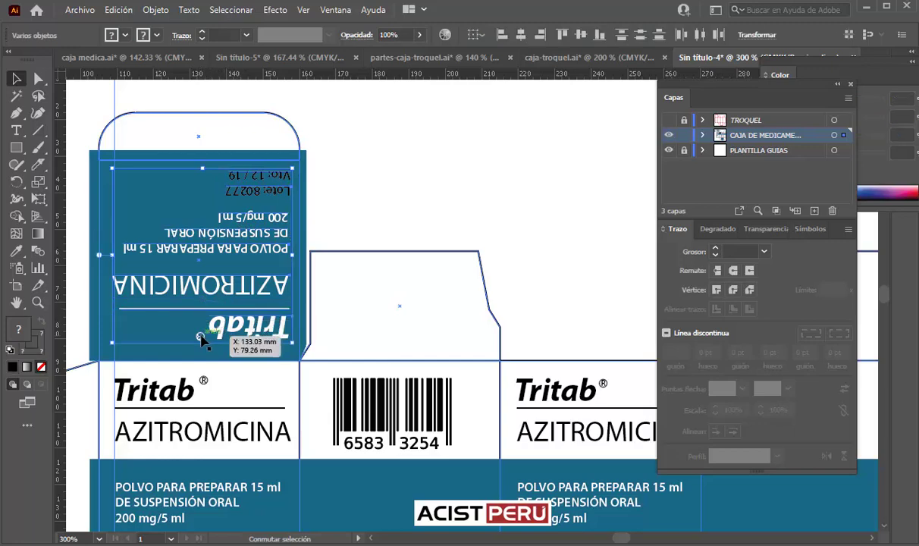
key(ctrl+g)
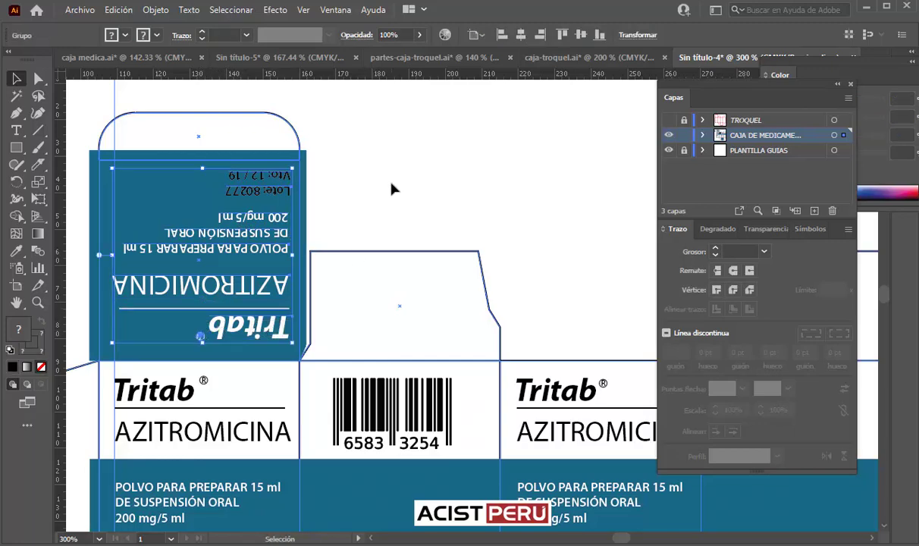
key(ctrl+minus)
key(ctrl+minus)
key(ctrl+minus)
Duplicate the top-flap text group below the box and rotate the copy 180°.
drag(542, 296, 304, 147)
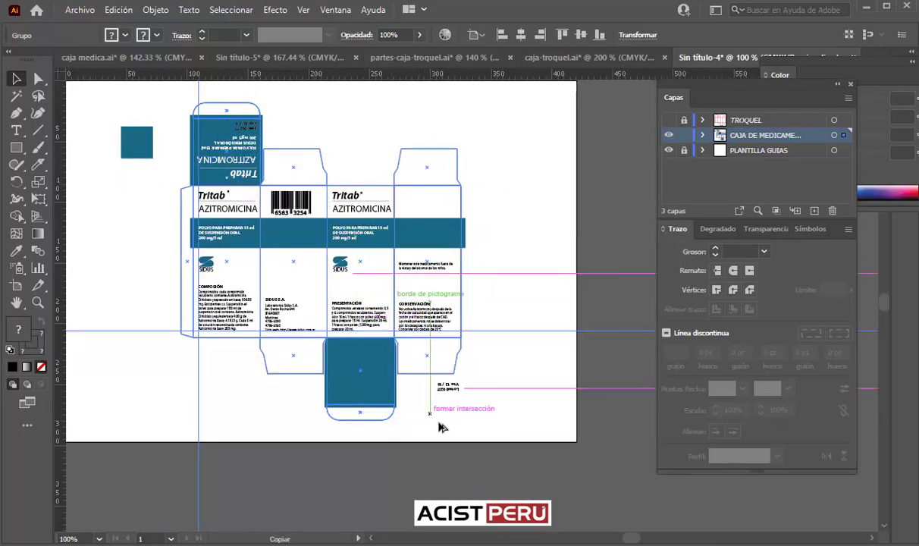
drag(237, 163, 440, 426)
double_click(16, 182)
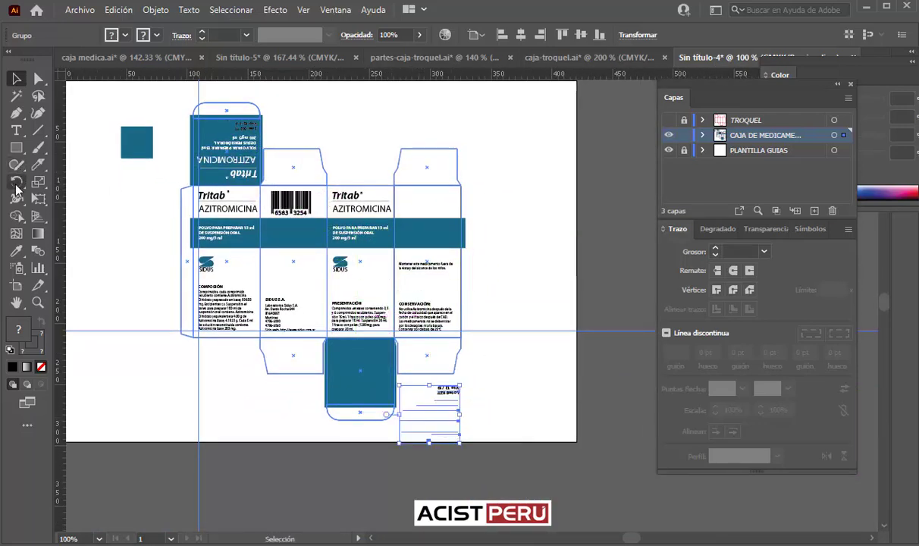
click(267, 276)
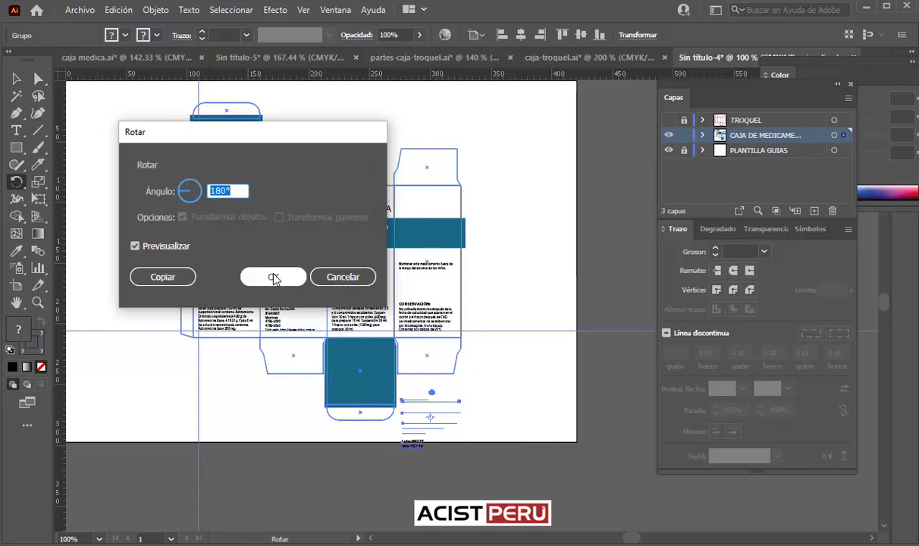
key(v)
Place the upright copy on the blue bottom flap and check it in view.
drag(412, 400, 351, 357)
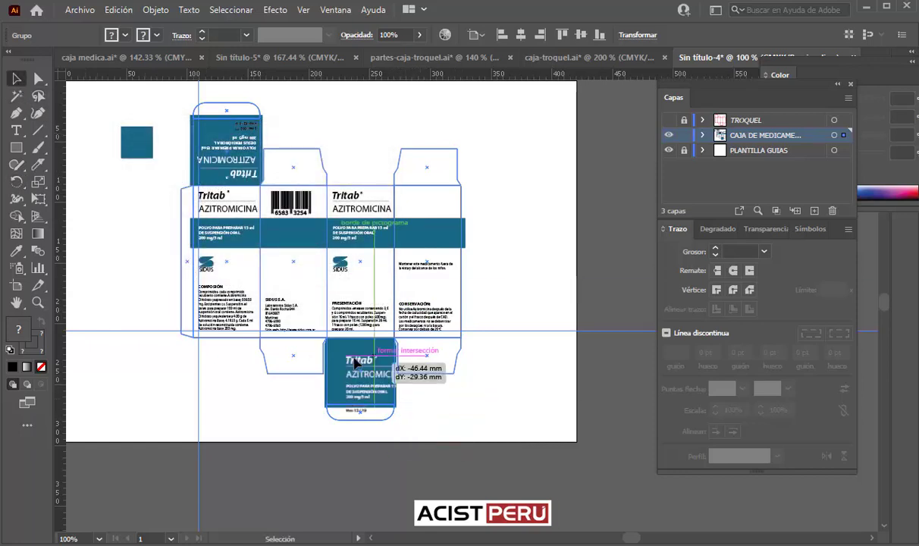
key(ctrl+plus)
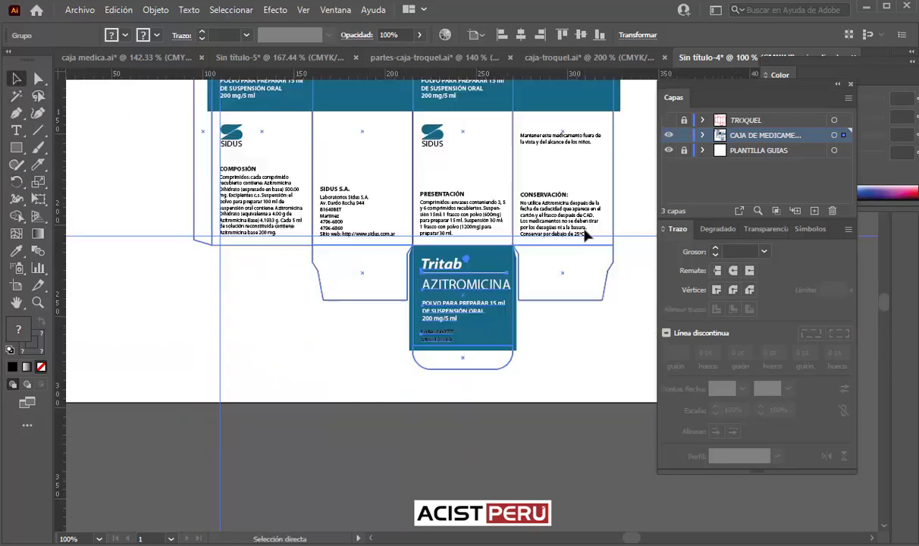
key(ctrl+plus)
key(ctrl+plus)
mouse_move(471, 253)
mouse_down()
mouse_move(427, 263)
mouse_move(391, 286)
mouse_move(403, 289)
mouse_up()
click(588, 381)
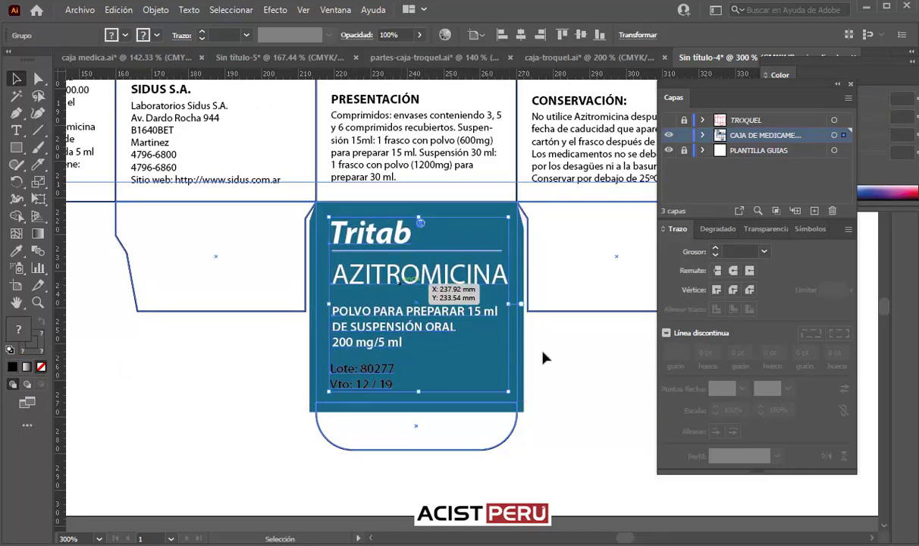
click(544, 357)
key(ctrl+minus)
key(ctrl+minus)
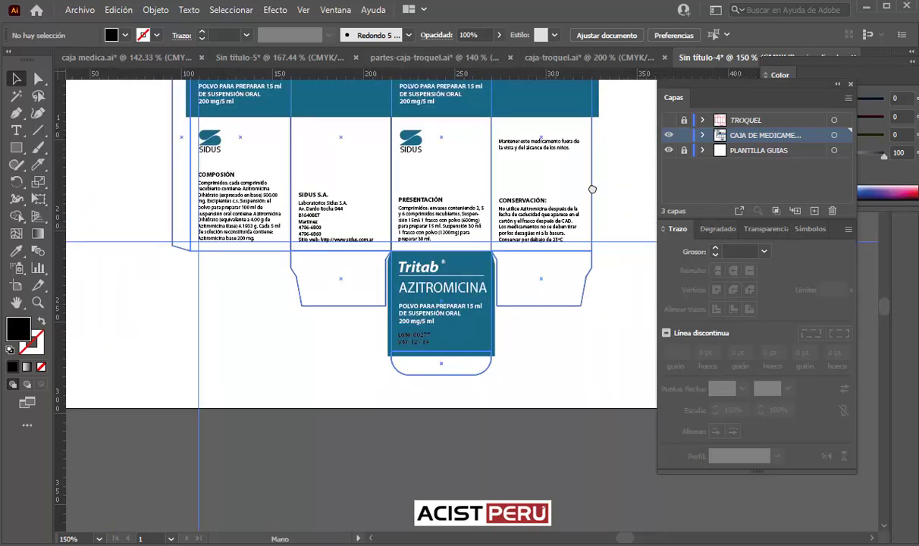
drag(573, 89, 547, 263)
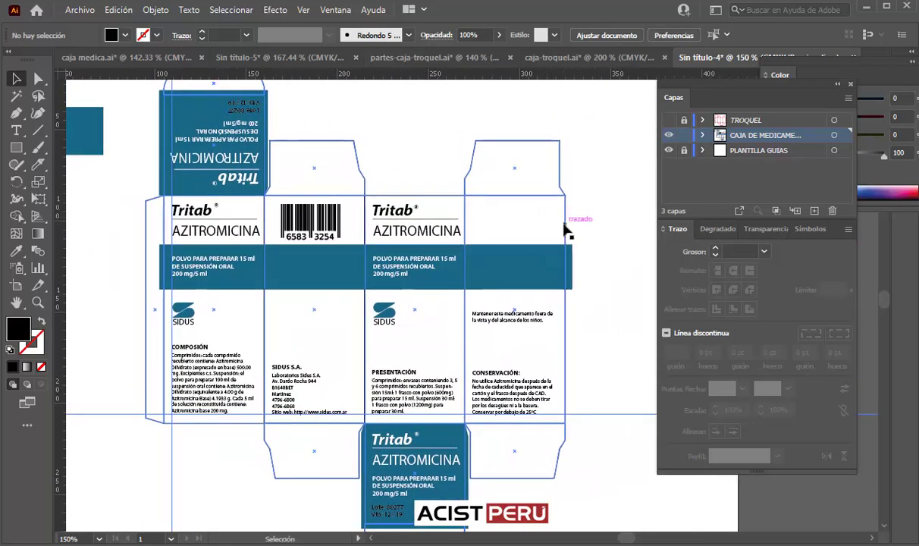
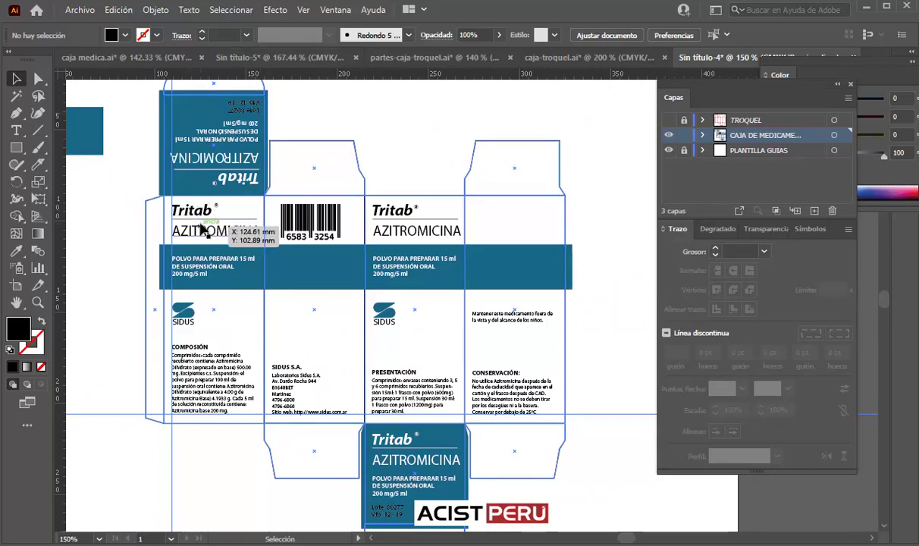
Select then deselect the Tritab title group, and zoom in on the Tritab and SIDUS panels.
click(205, 230)
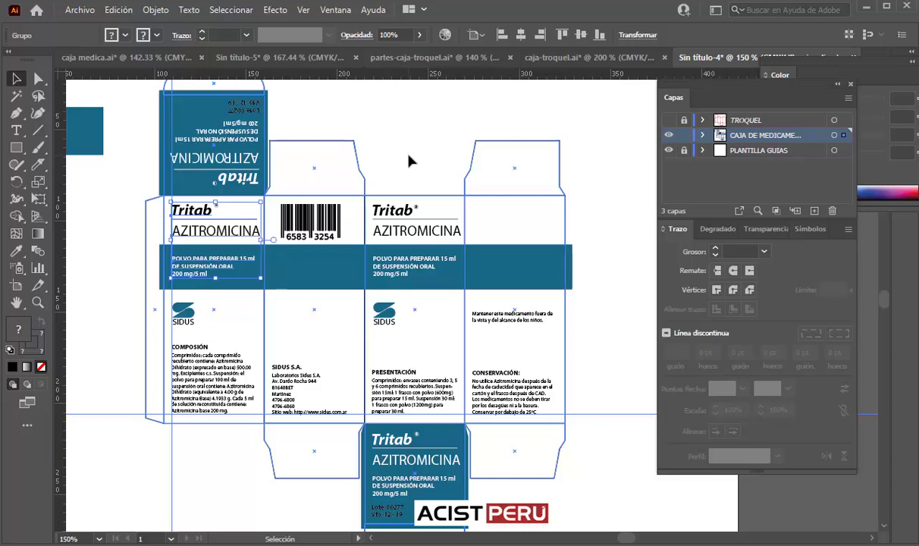
click(124, 203)
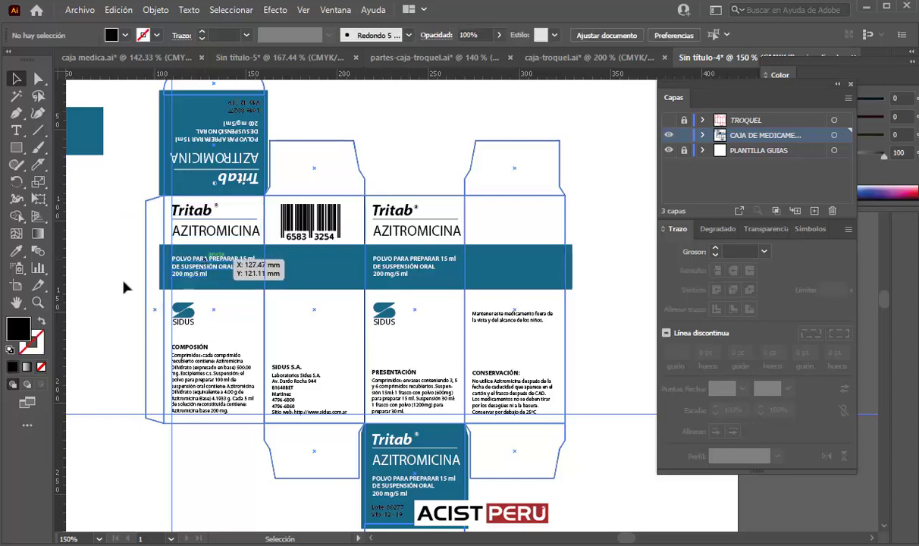
key(z)
drag(91, 313, 295, 372)
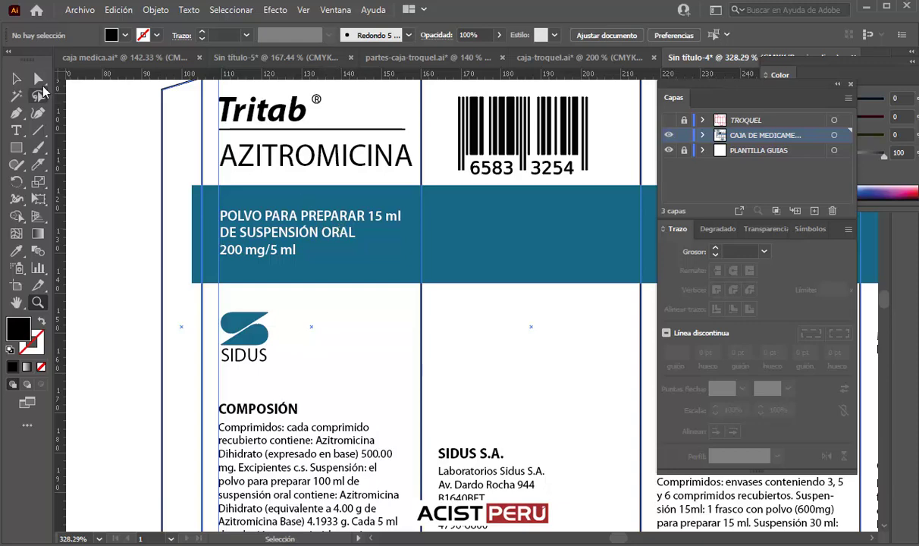
With the Selection tool, scroll up and down through the box panels to check their text.
click(22, 85)
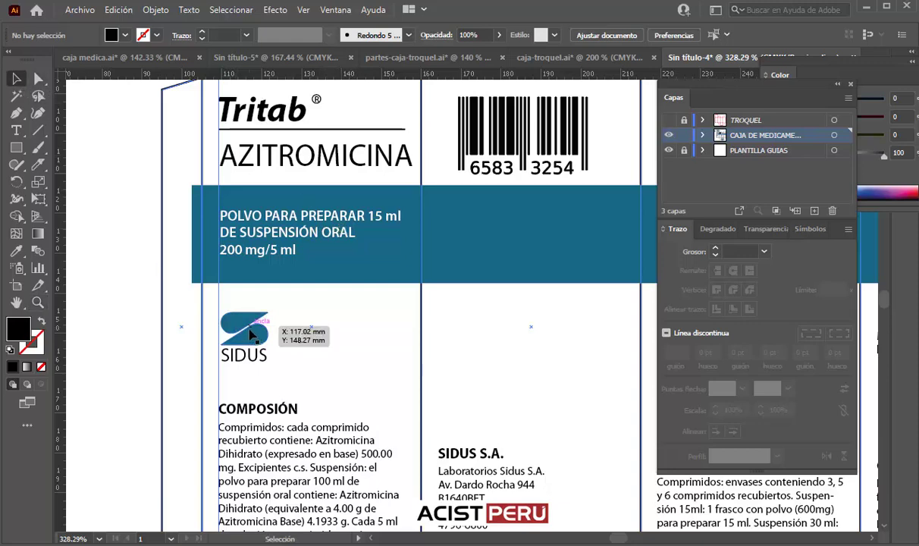
scroll(304, 360, down, 3)
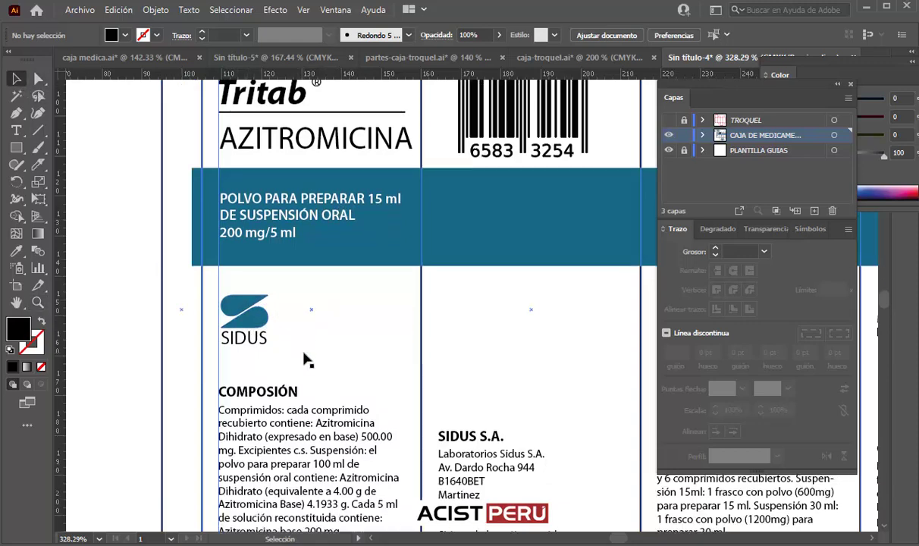
scroll(306, 358, down, 1)
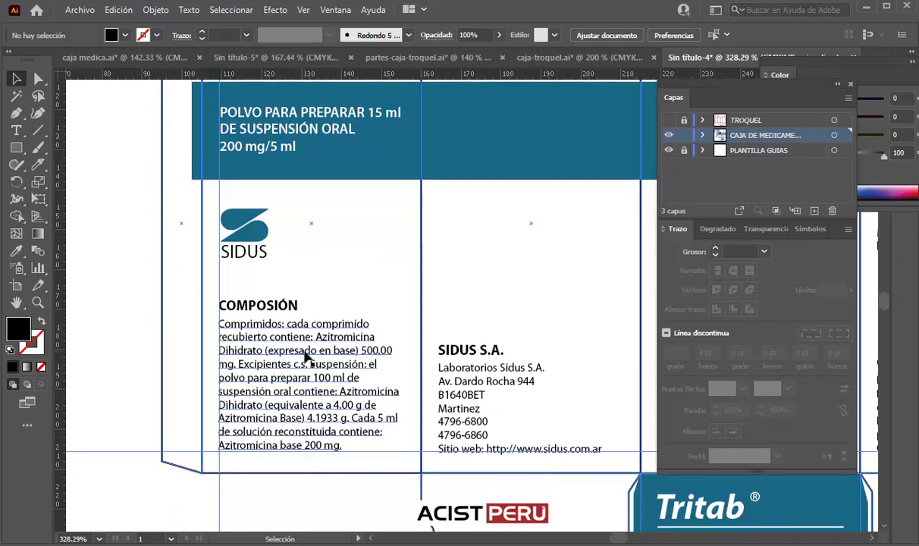
scroll(304, 356, up, 2)
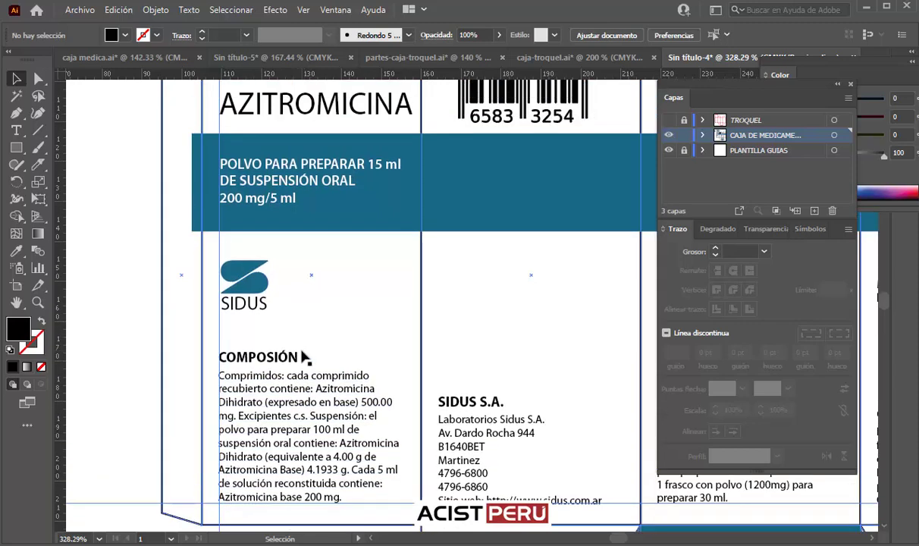
scroll(303, 355, up, 4)
scroll(303, 355, up, 4)
scroll(305, 352, up, 3)
scroll(303, 350, up, 2)
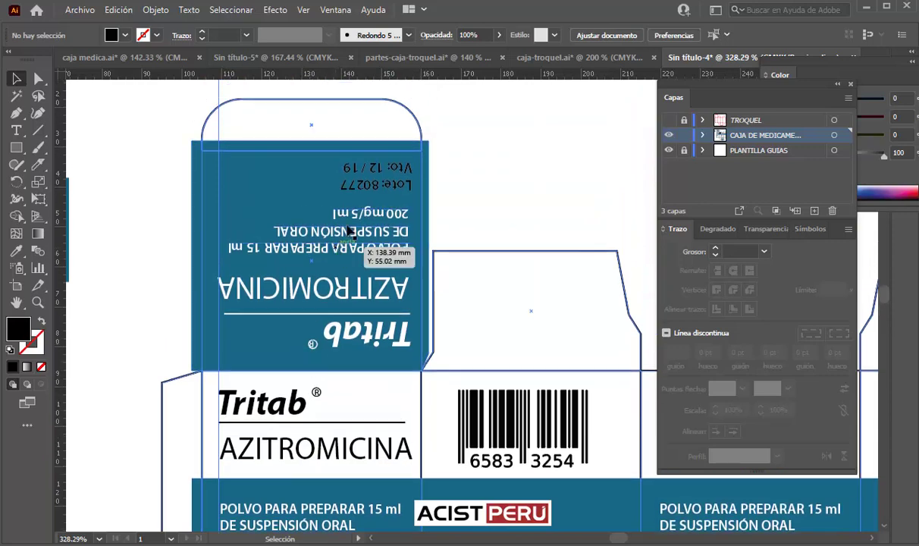
scroll(402, 307, down, 1)
scroll(408, 307, down, 6)
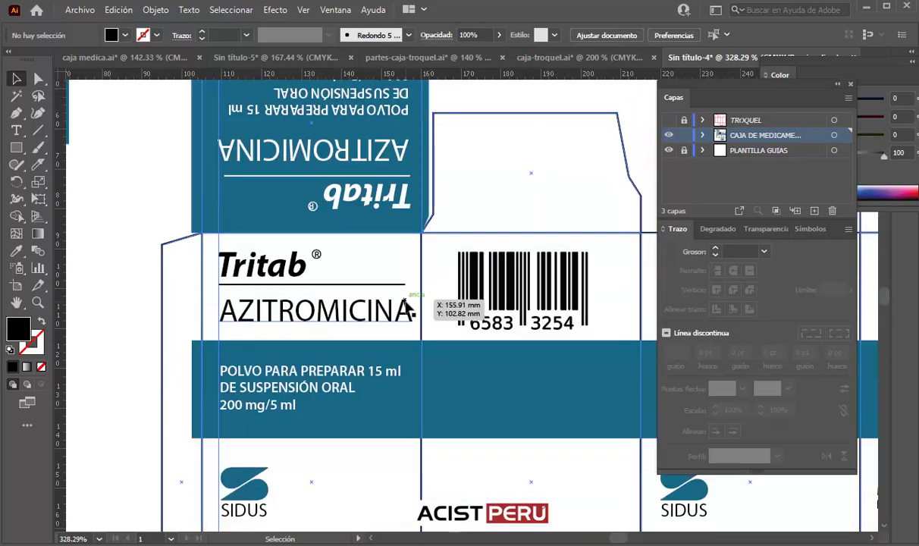
scroll(407, 308, down, 2)
scroll(408, 307, down, 2)
scroll(407, 307, down, 4)
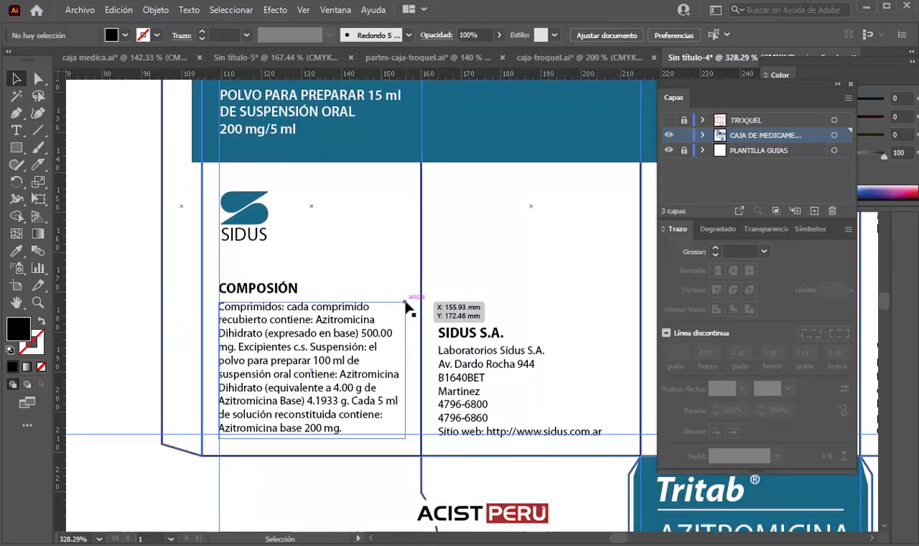
Select the SIDUS S.A. panel rectangle, pan to the CONSERVACIÓN panel, then fit the whole box in view.
click(438, 341)
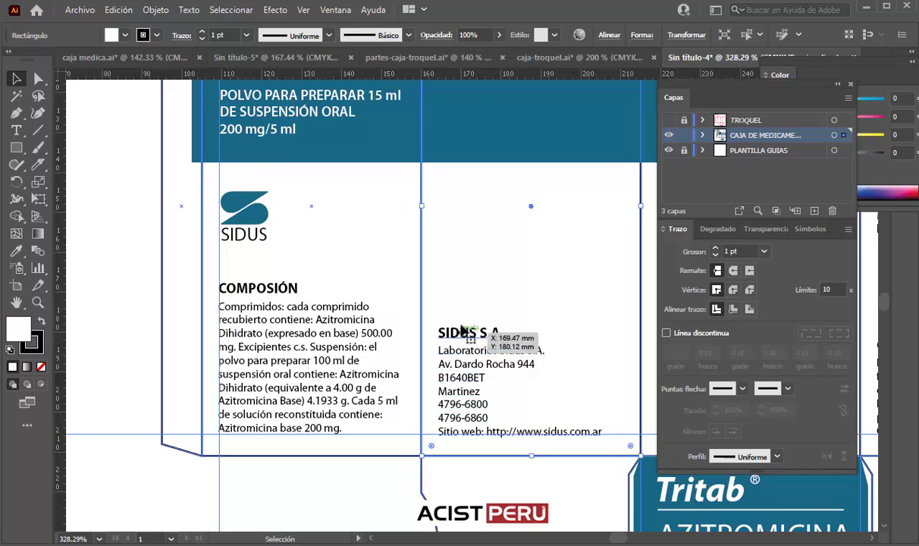
scroll(509, 283, up, 6)
scroll(315, 179, right, 9)
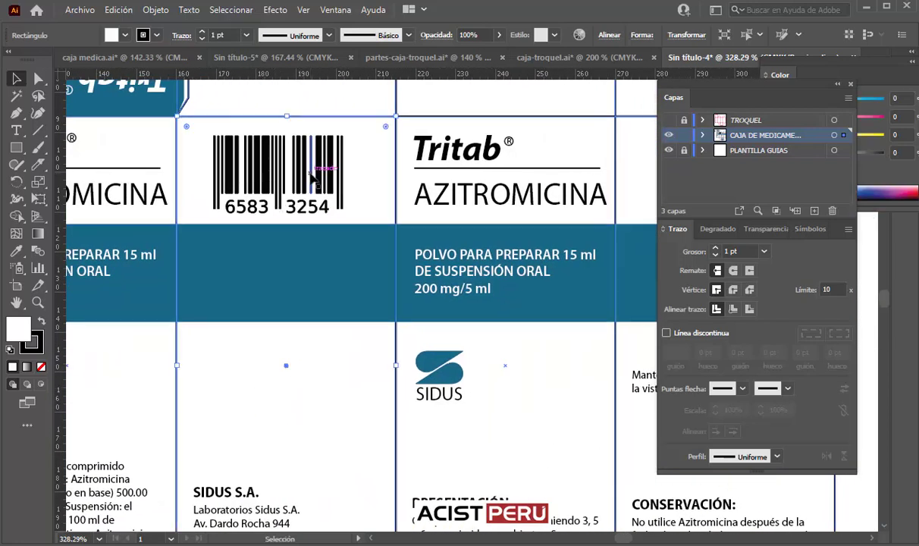
scroll(390, 238, right, 5)
scroll(390, 238, down, 5)
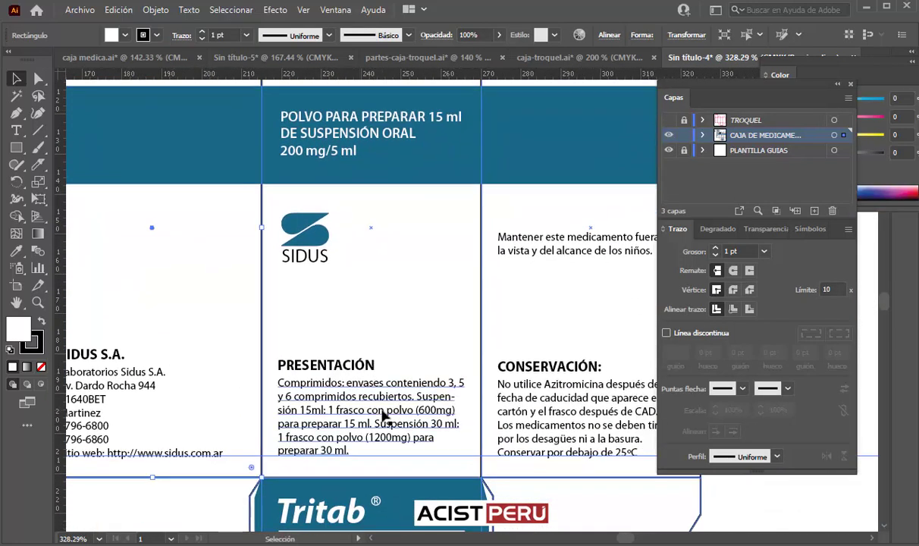
key(space)
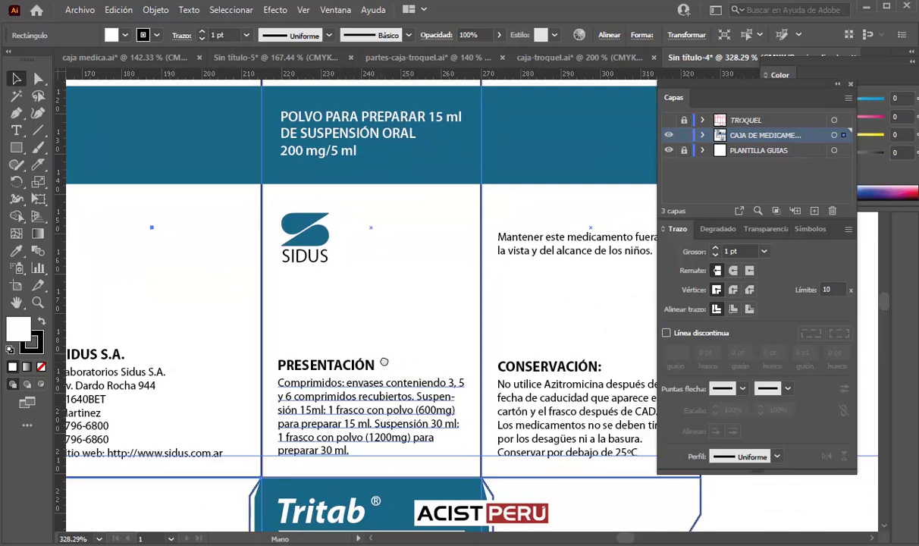
drag(384, 362, 235, 327)
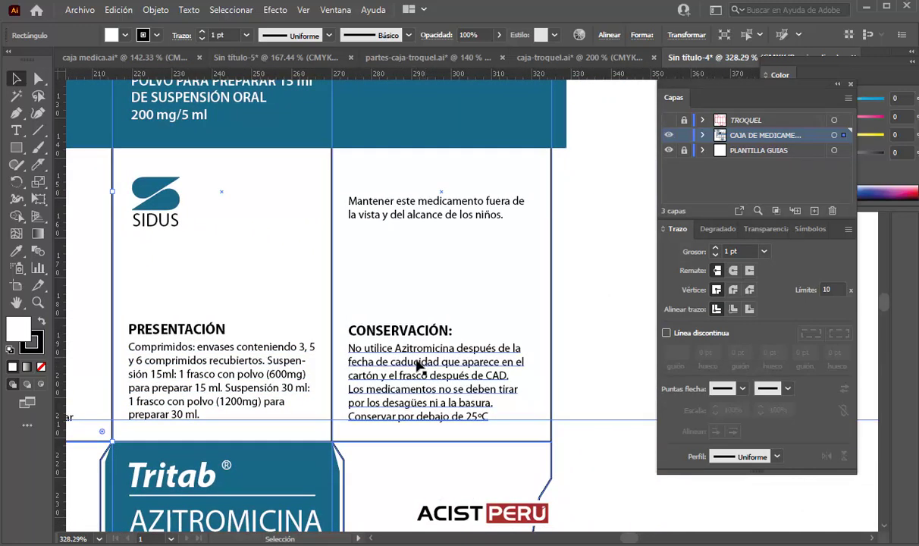
click(584, 295)
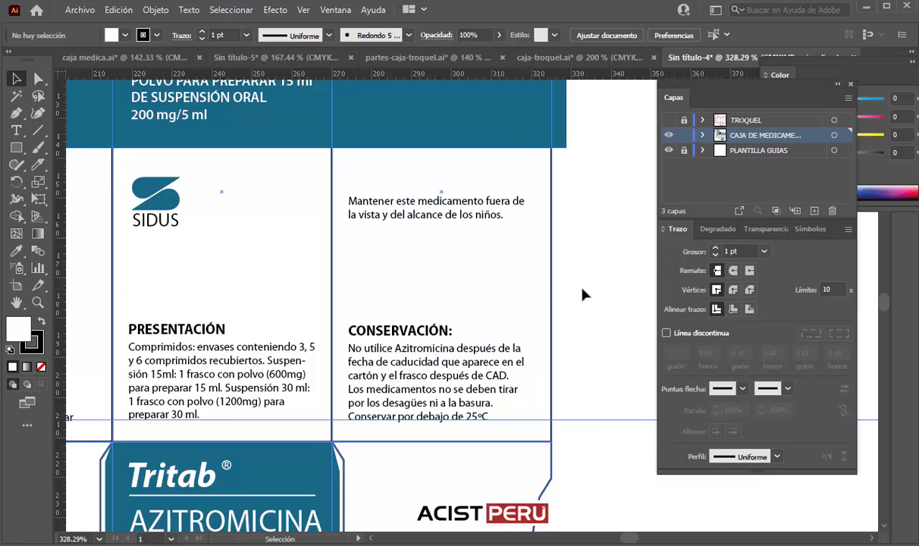
key(ctrl+0)
Delete the small teal square beside the box and zoom in on the top flaps.
drag(480, 300, 383, 269)
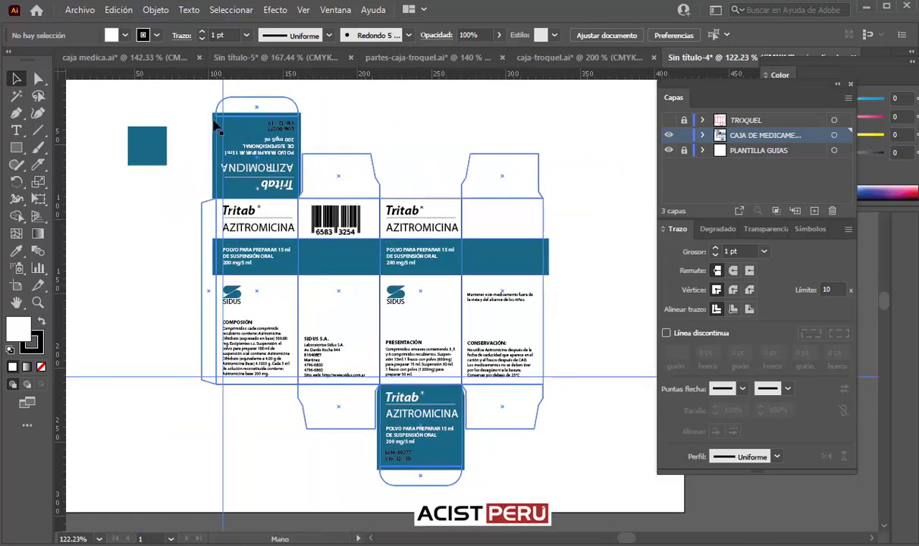
click(151, 137)
key(Delete)
key(ctrl+plus)
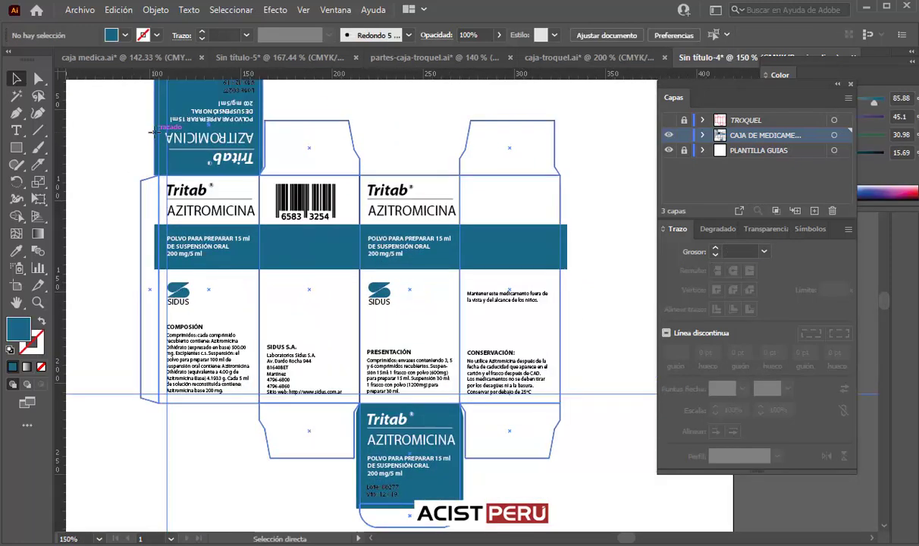
key(ctrl+plus)
Rework the top flaps, moving the third column outline up and repositioning the rounded flap copy.
scroll(380, 200, up, 1)
scroll(379, 199, up, 3)
click(320, 189)
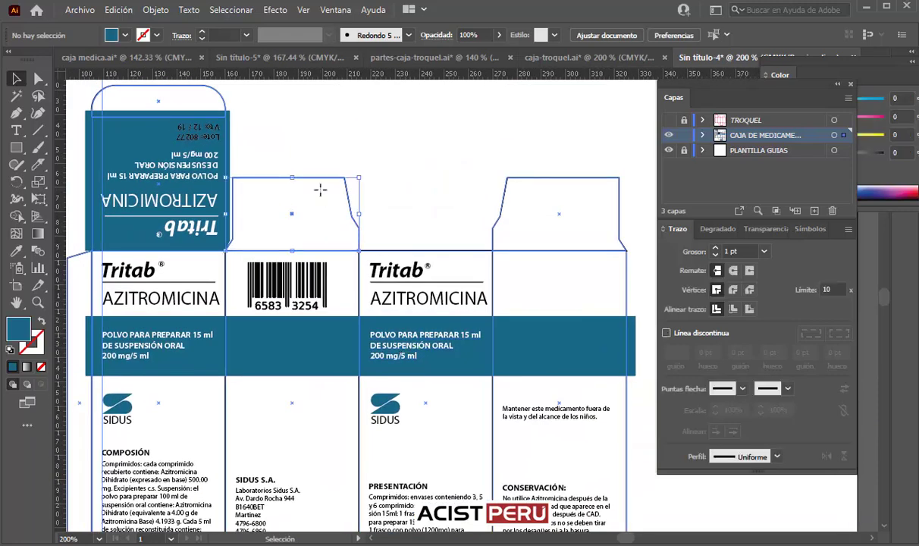
drag(320, 194, 610, 138)
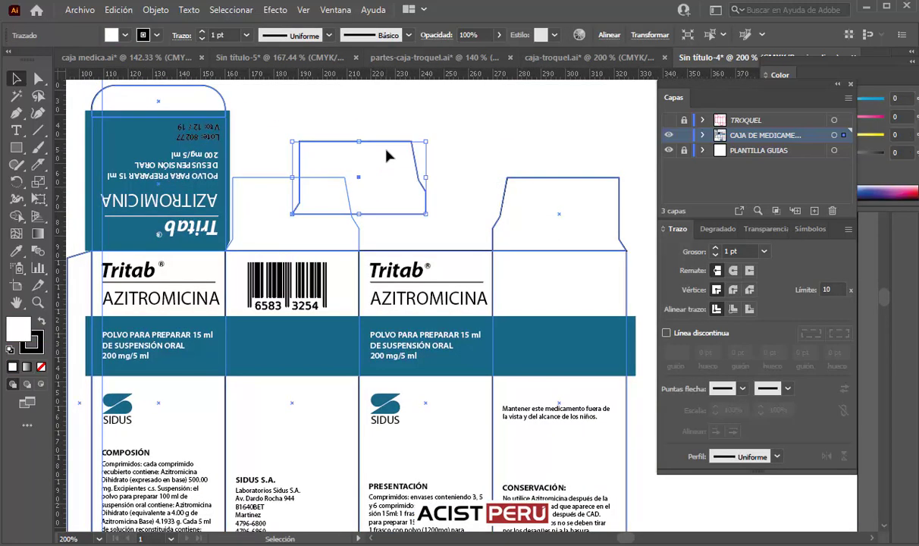
key(Delete)
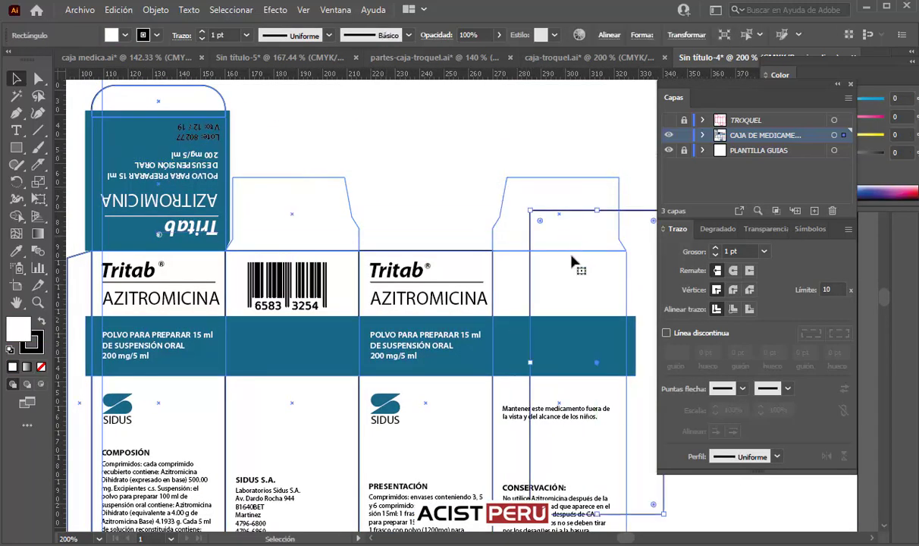
drag(476, 247, 480, 146)
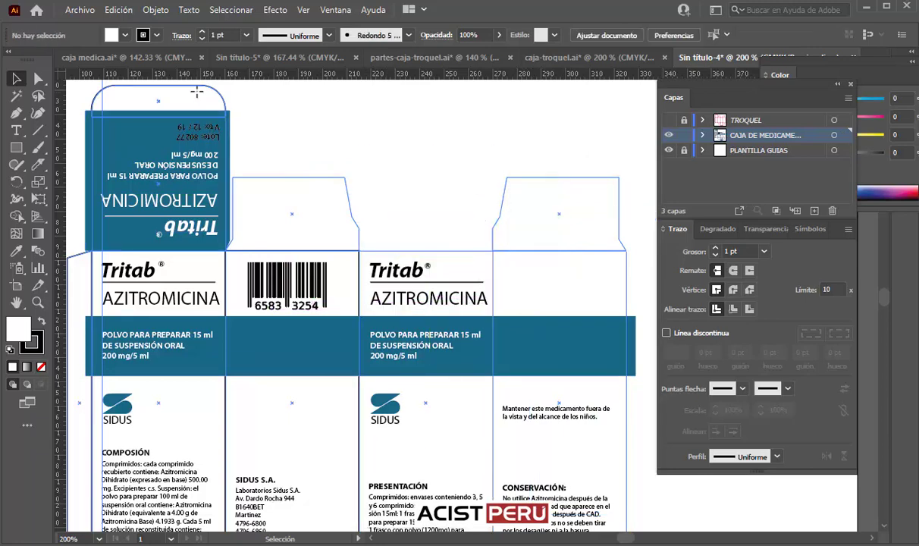
drag(158, 97, 318, 94)
Inspect the bottom flap and column rectangle, pan across the box, and zoom out to 150%.
scroll(369, 351, down, 5)
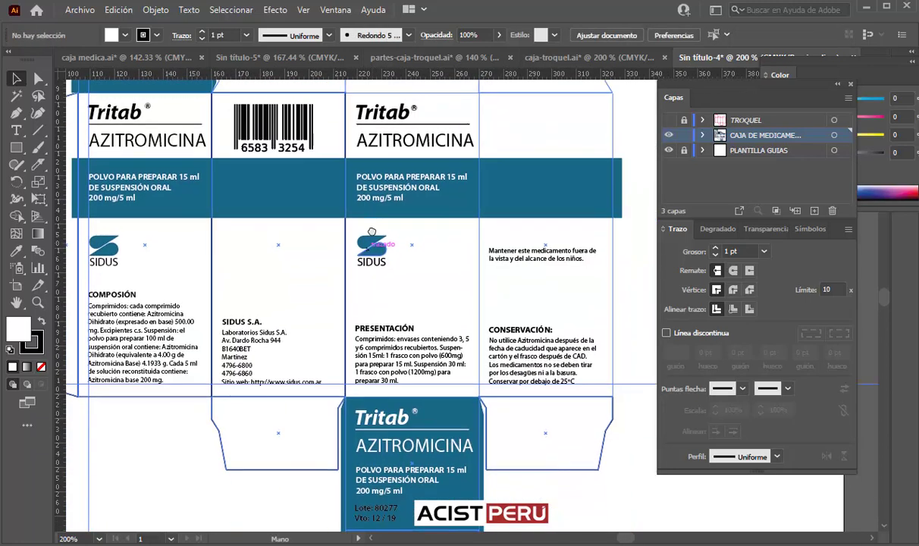
click(287, 432)
click(287, 433)
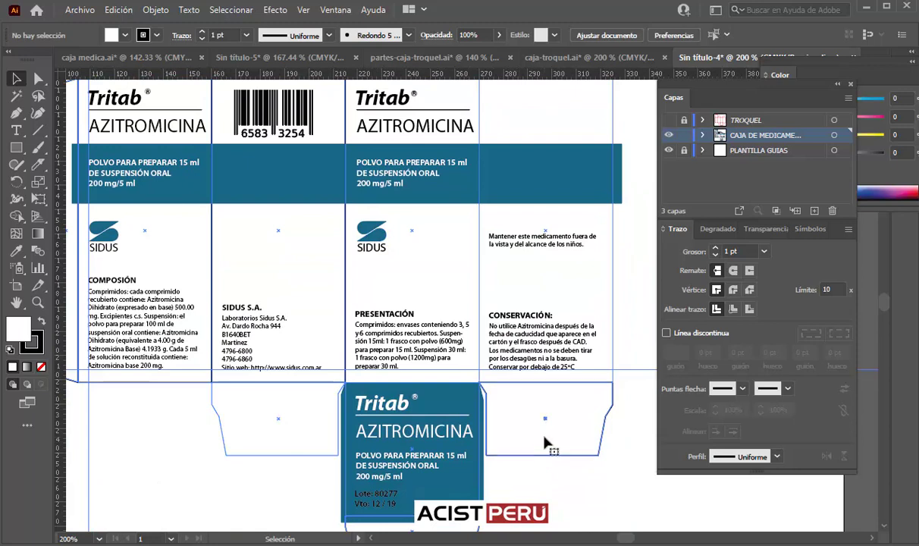
click(283, 267)
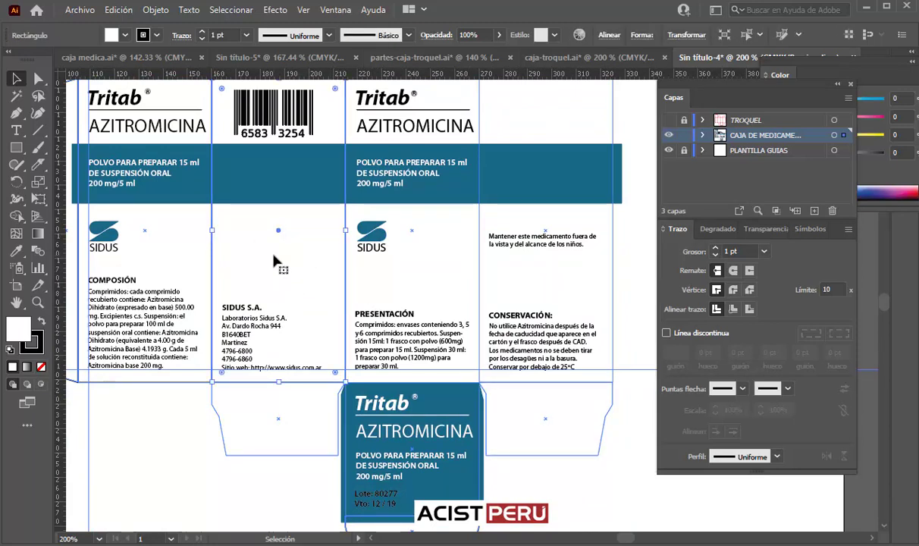
click(364, 276)
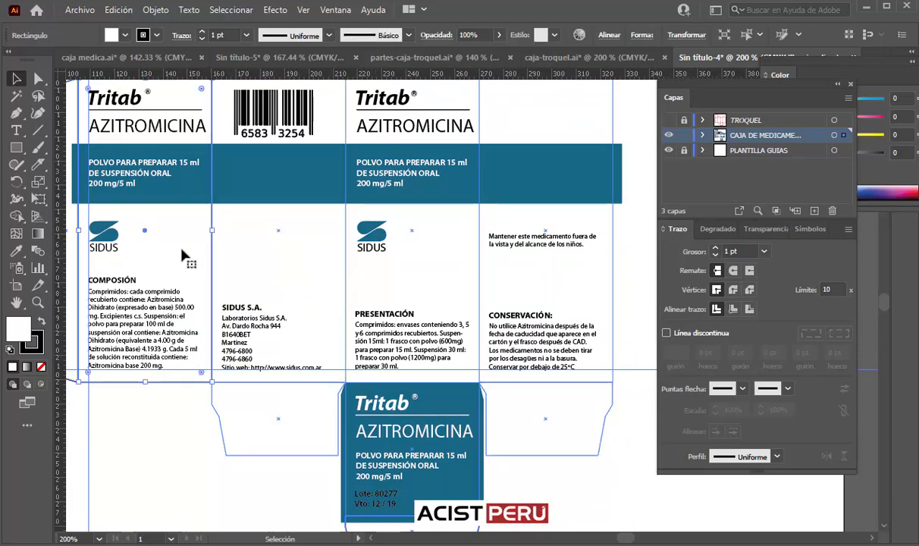
drag(236, 267, 268, 281)
drag(100, 237, 164, 261)
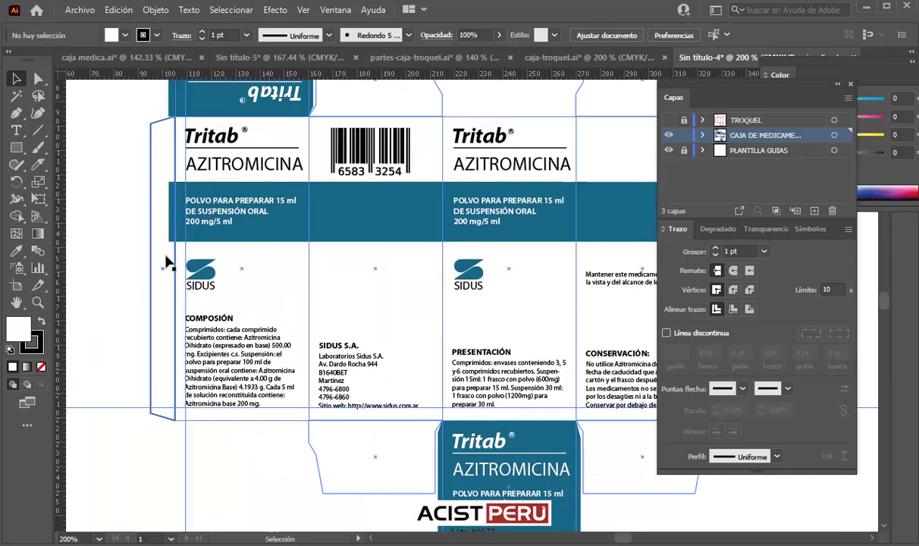
key(ctrl+minus)
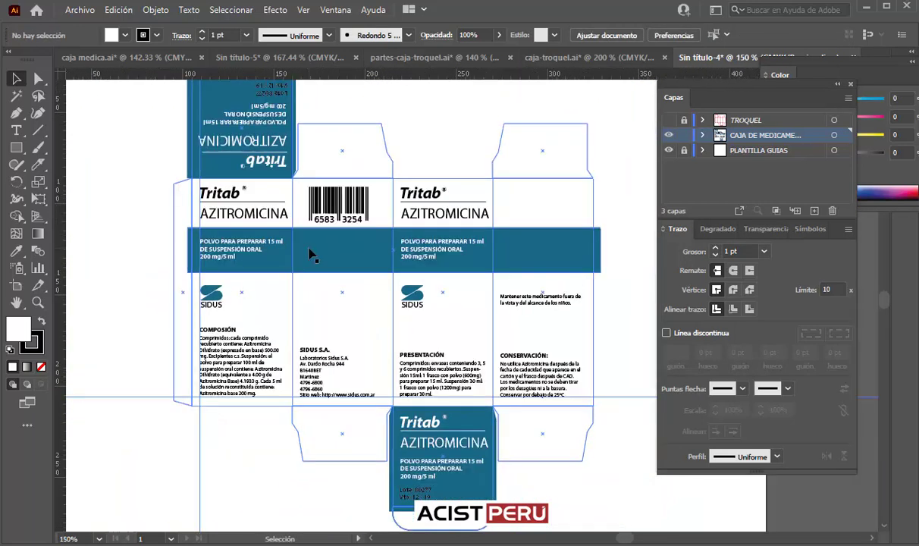
Toggle the CAJA DE MEDICAMENTOS layer off and on, then draw a rectangle over the box's front faces.
click(669, 138)
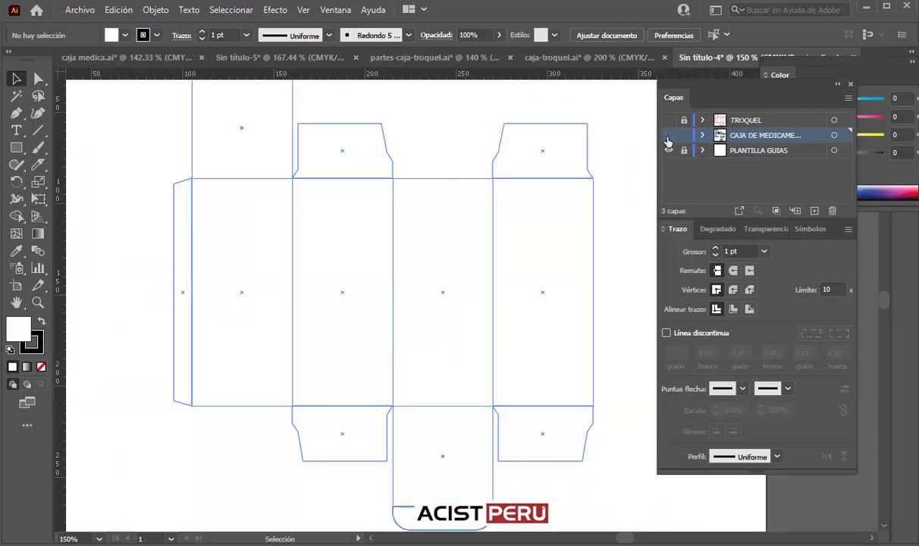
click(668, 136)
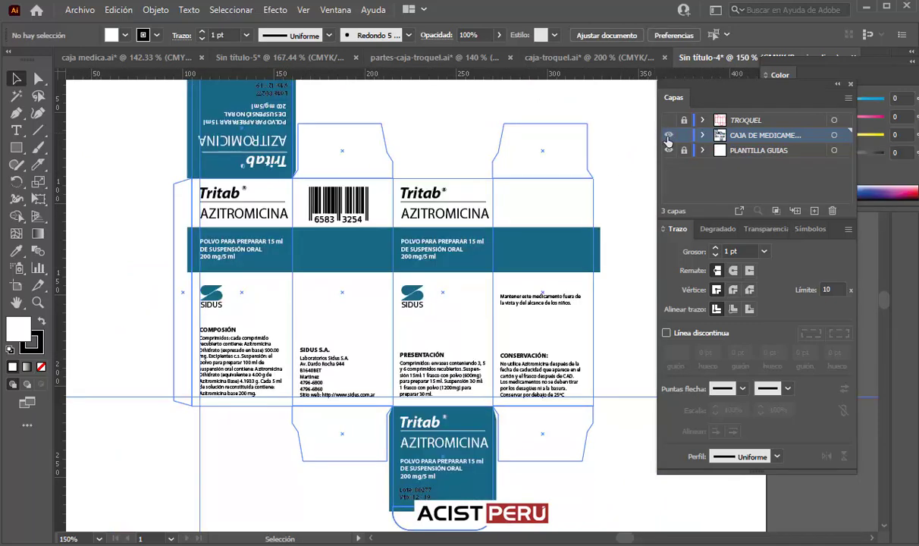
click(15, 149)
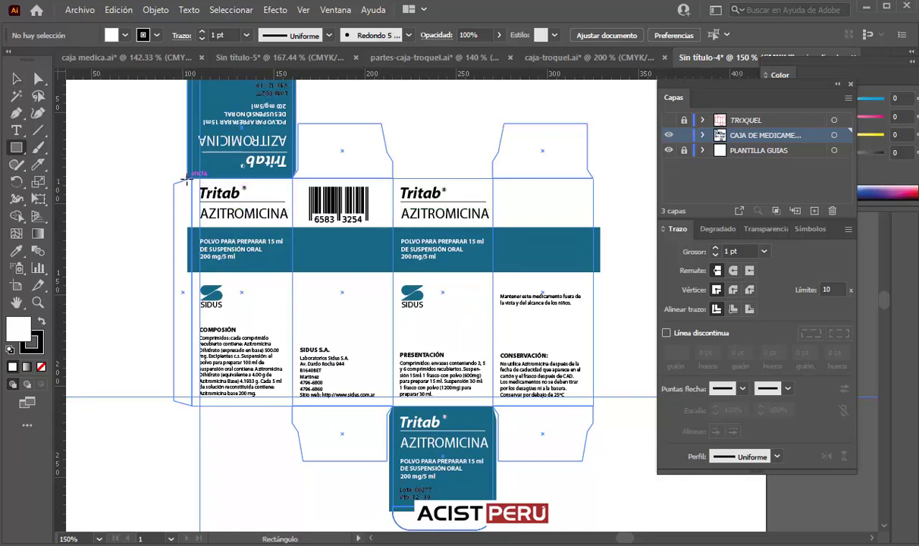
drag(187, 179, 600, 406)
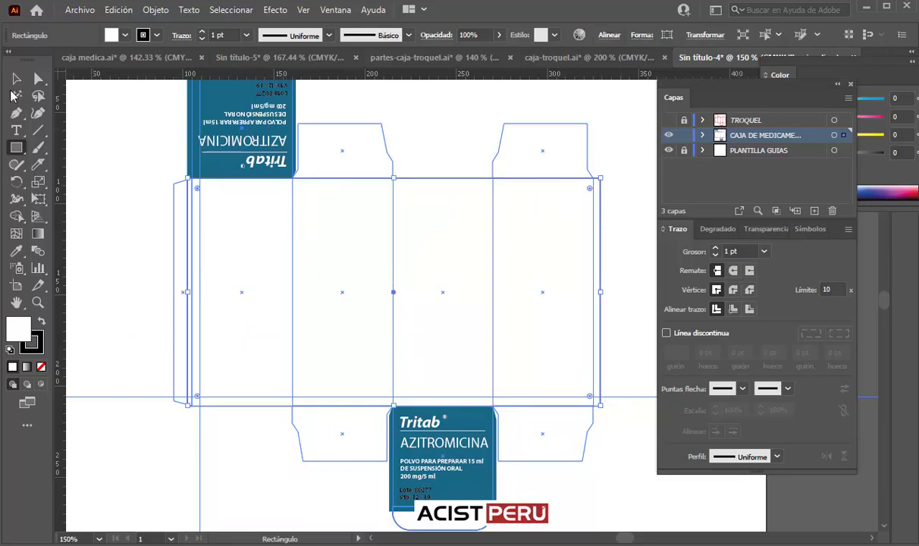
Give the rectangle the label's blue with the eyedropper and send it behind the artwork.
click(17, 81)
click(16, 250)
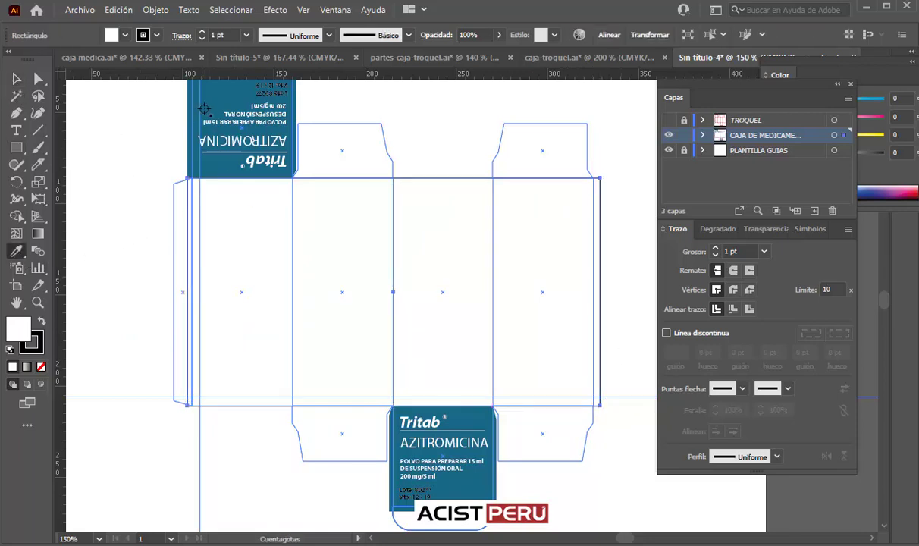
click(203, 97)
click(15, 81)
right_click(245, 236)
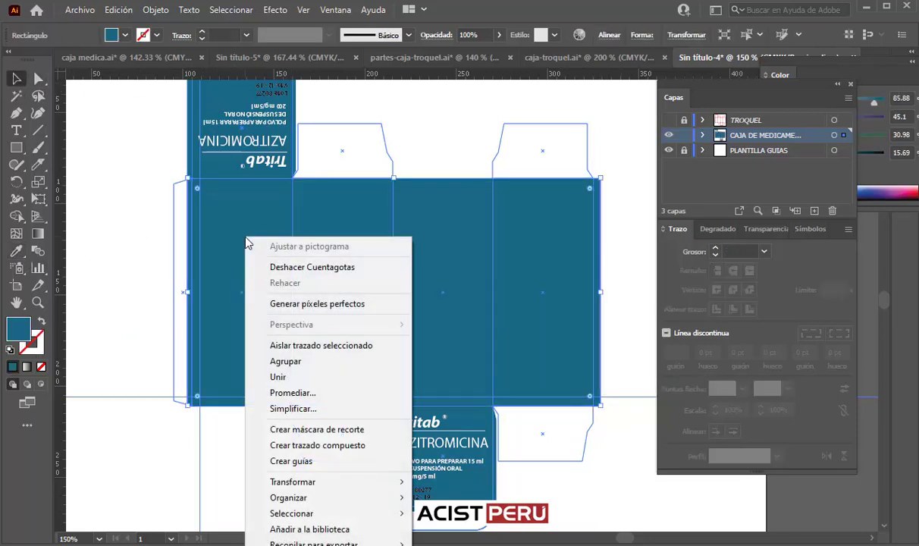
click(454, 530)
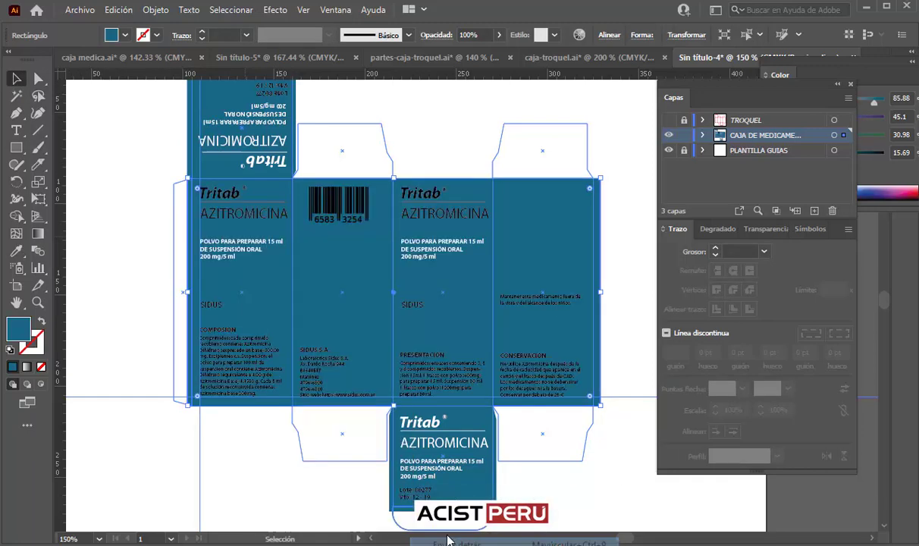
Change the rectangle's fill to pale blue D0E8EF, then delete the rectangle.
double_click(19, 328)
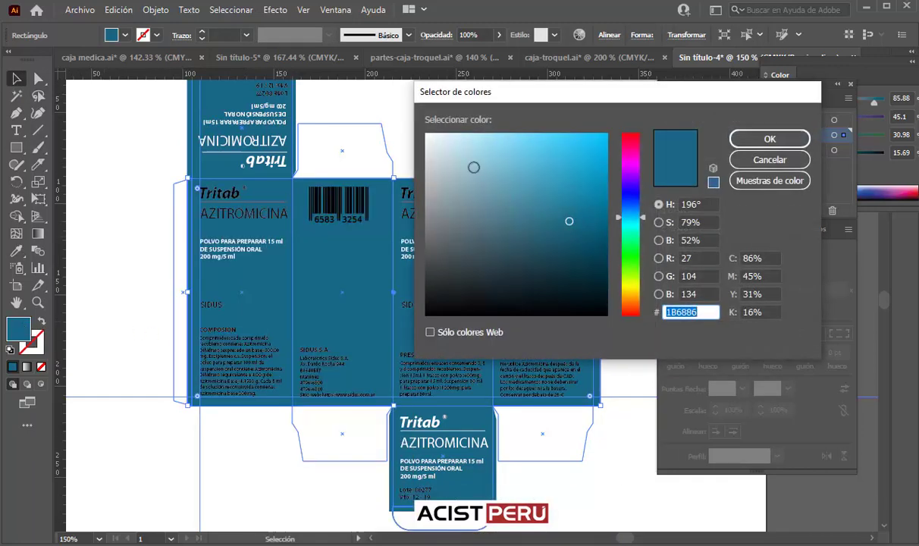
drag(474, 164, 450, 142)
click(770, 139)
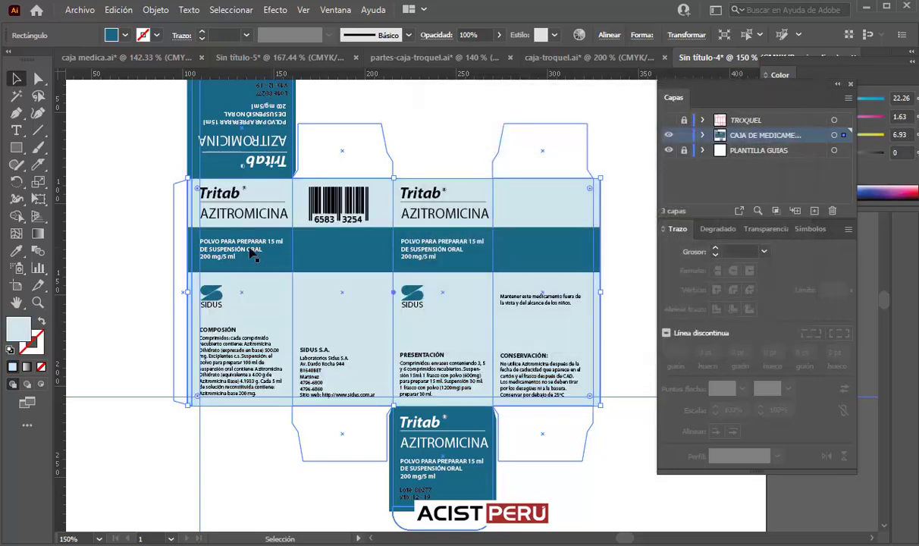
click(104, 200)
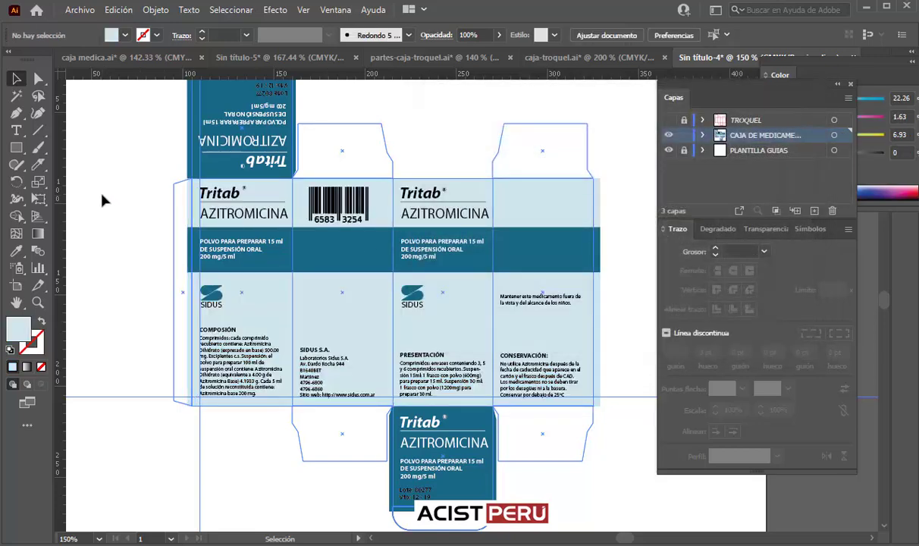
click(599, 206)
key(Delete)
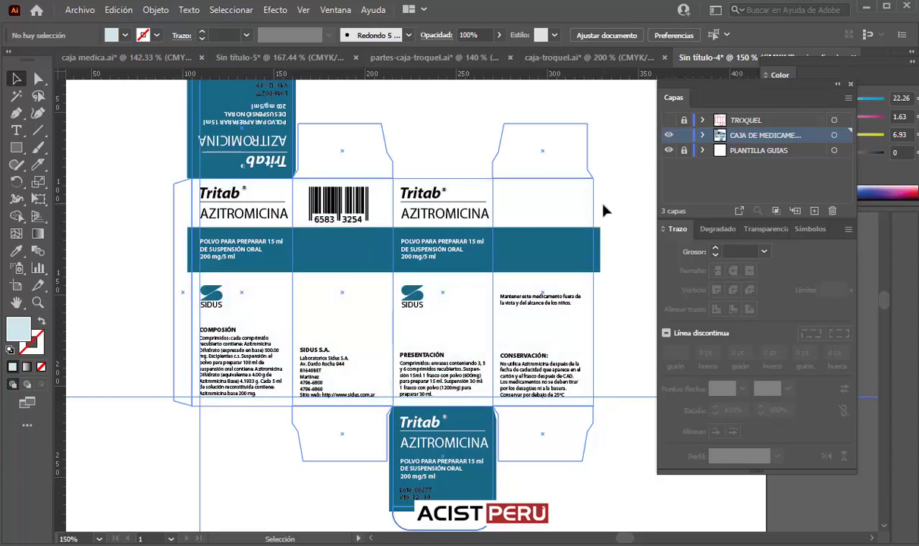
Fit the whole box in view and remove the horizontal guide across it.
key(ctrl+0)
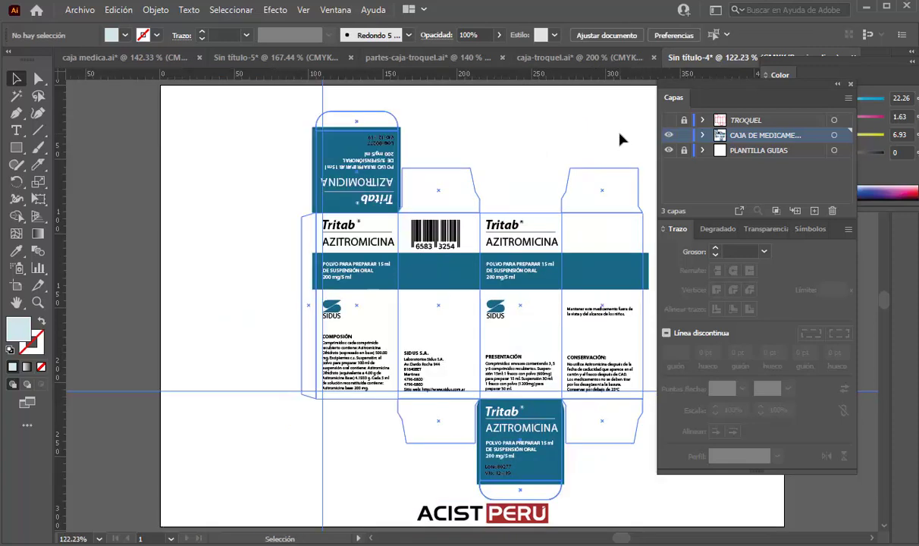
drag(489, 199, 396, 191)
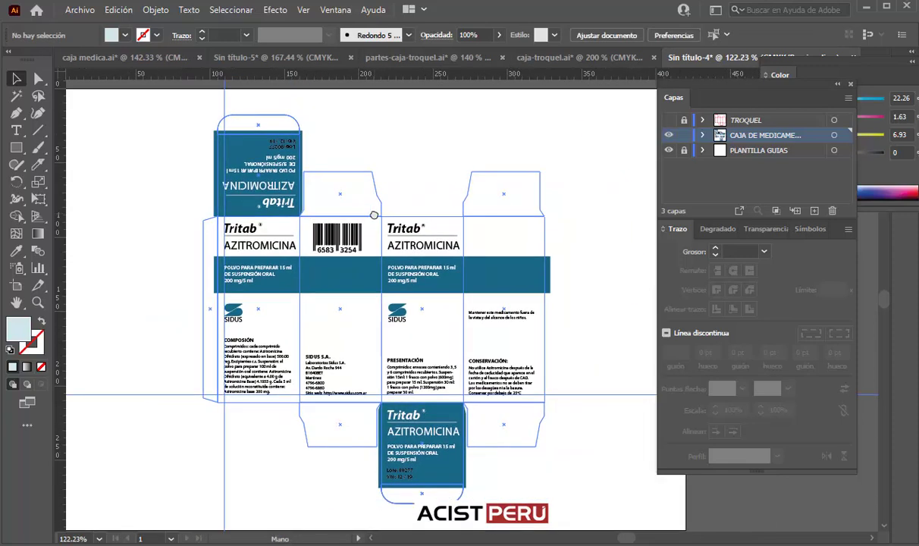
click(258, 103)
click(154, 445)
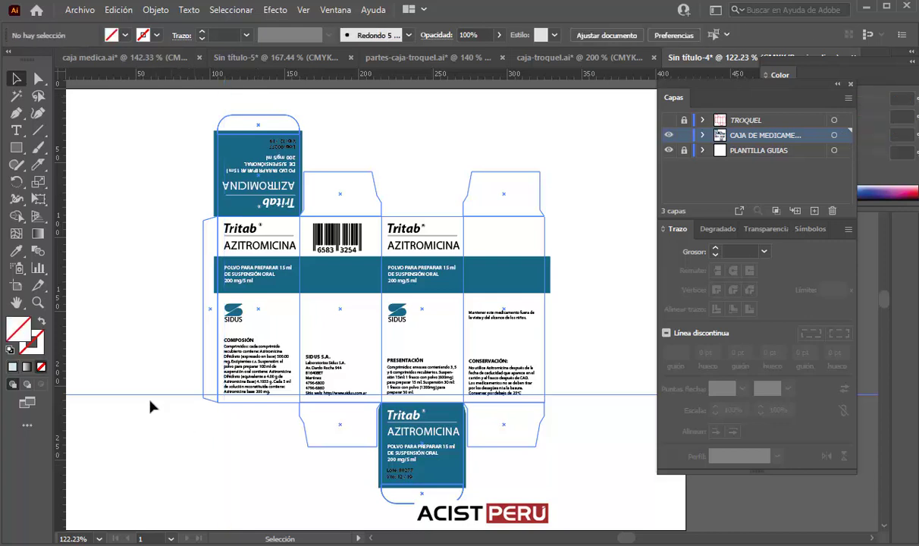
click(150, 451)
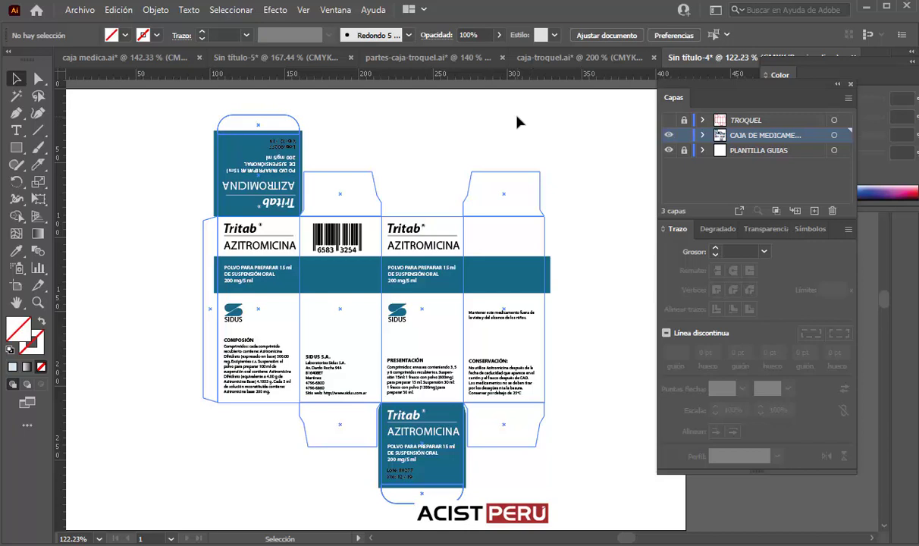
Show only the red TROQUEL die-line layer, select all die-lines, then switch to the die-cutting photos document.
click(669, 135)
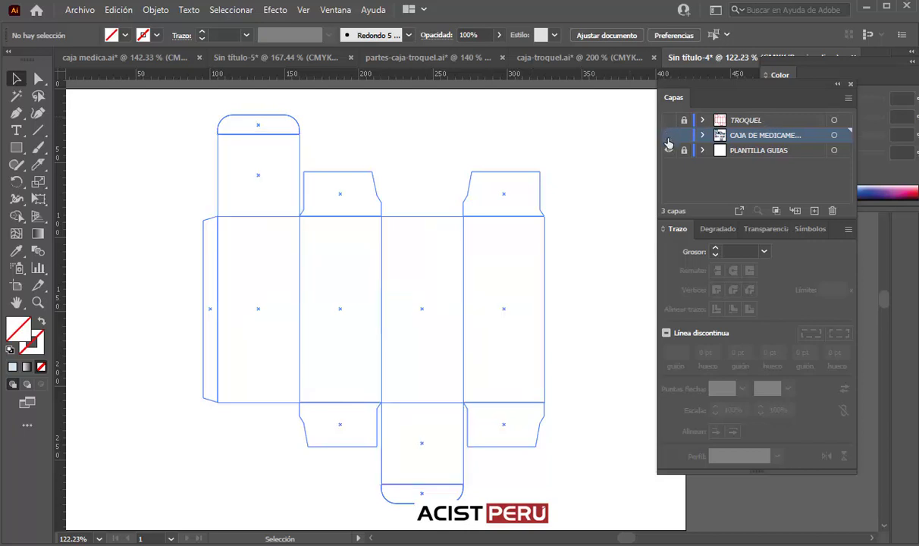
click(669, 120)
click(669, 150)
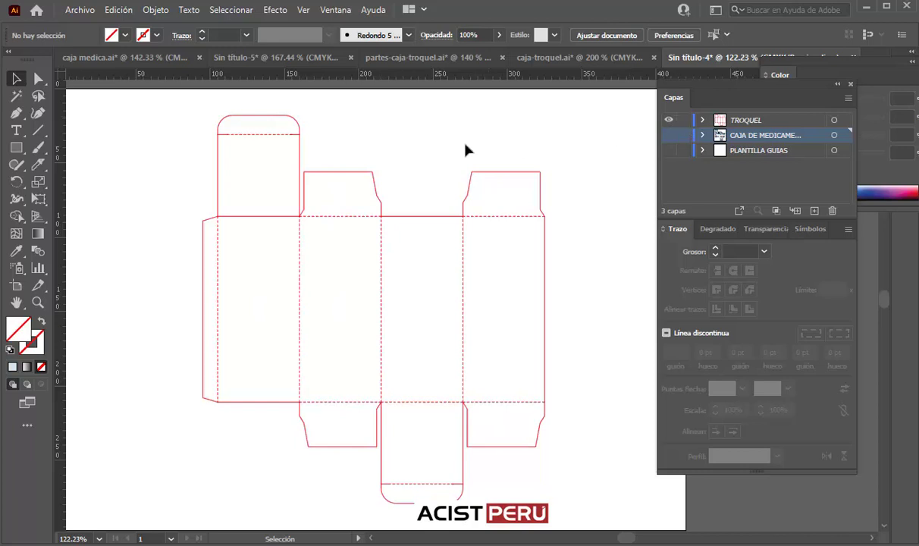
key(ctrl+a)
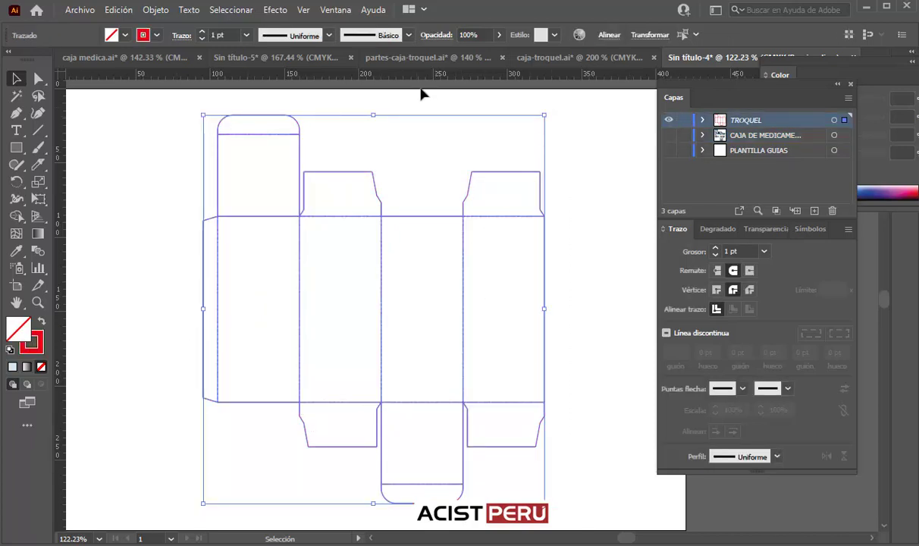
click(393, 56)
click(302, 59)
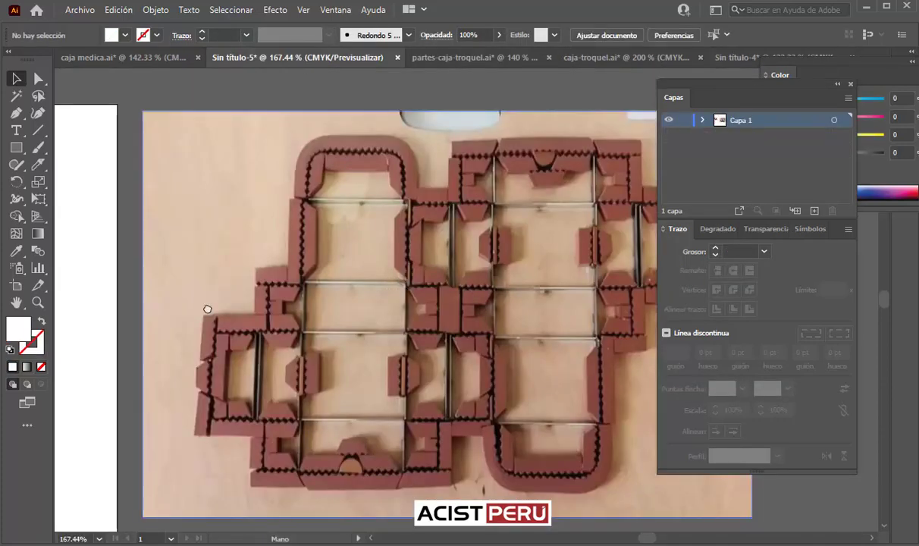
Pan across the die-cutting photos, then move via caja-troquel.ai to the Tritab die-line document.
drag(207, 310, 446, 310)
drag(147, 303, 296, 301)
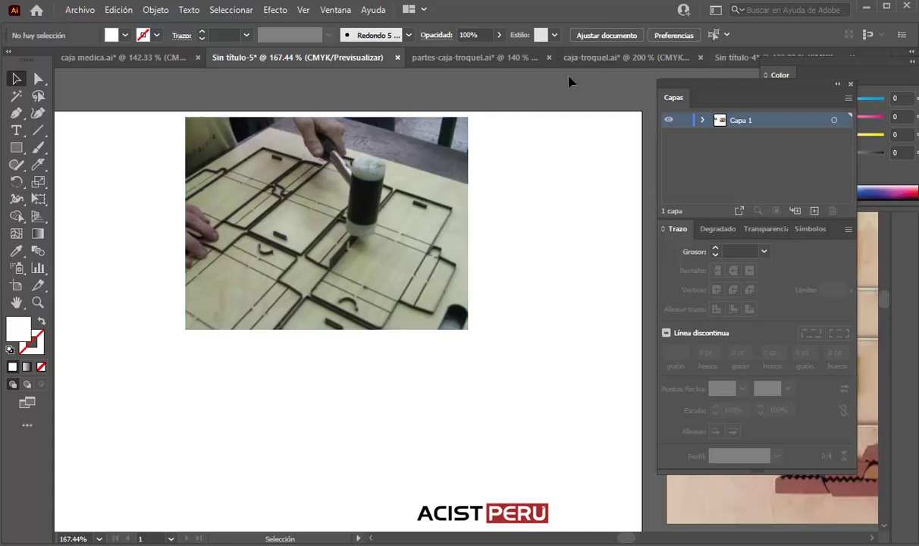
click(588, 58)
key(ctrl+Tab)
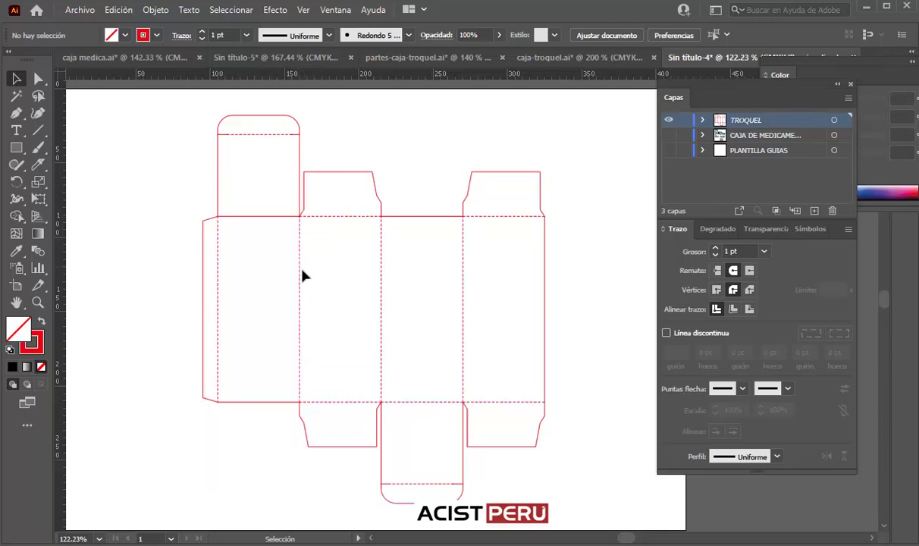
Swap the die-line layer for the artwork layer, glance at the box-parts layout and die-board photo, then return.
click(669, 121)
click(668, 135)
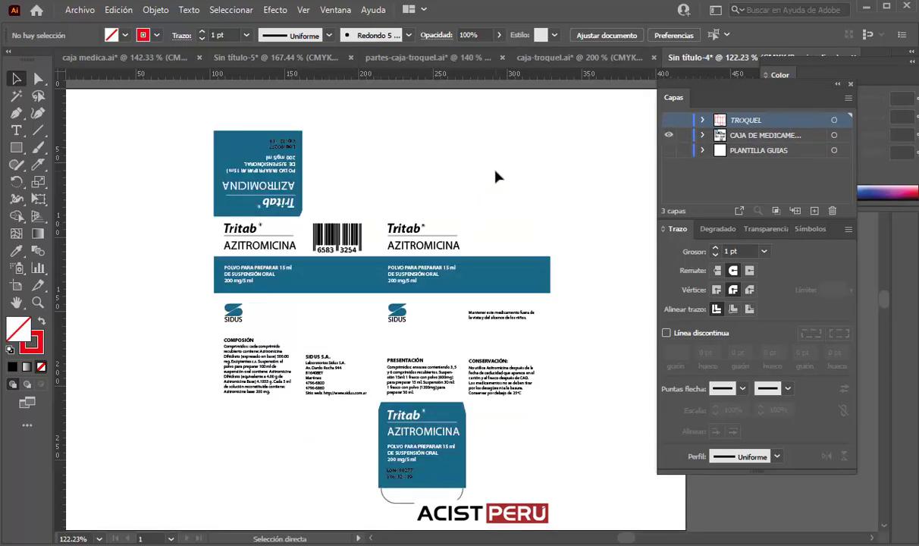
key(ctrl+plus)
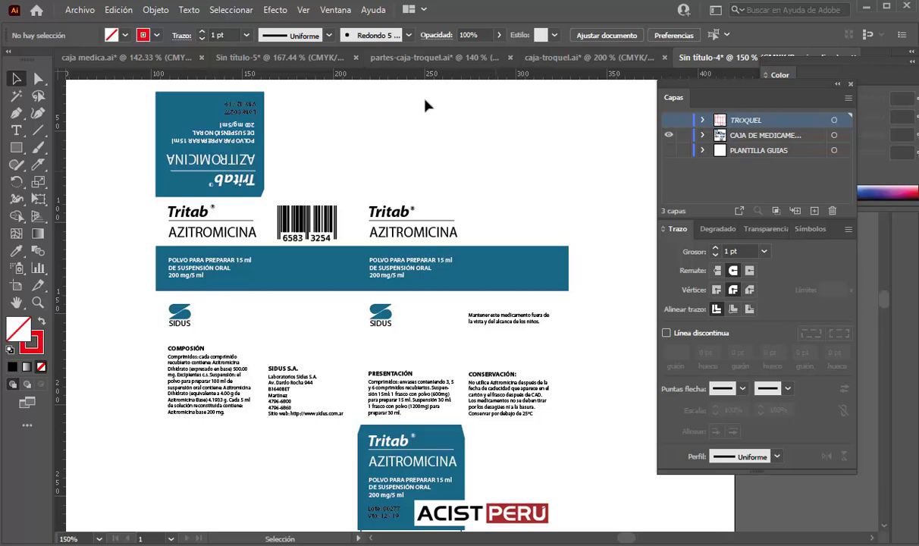
click(412, 57)
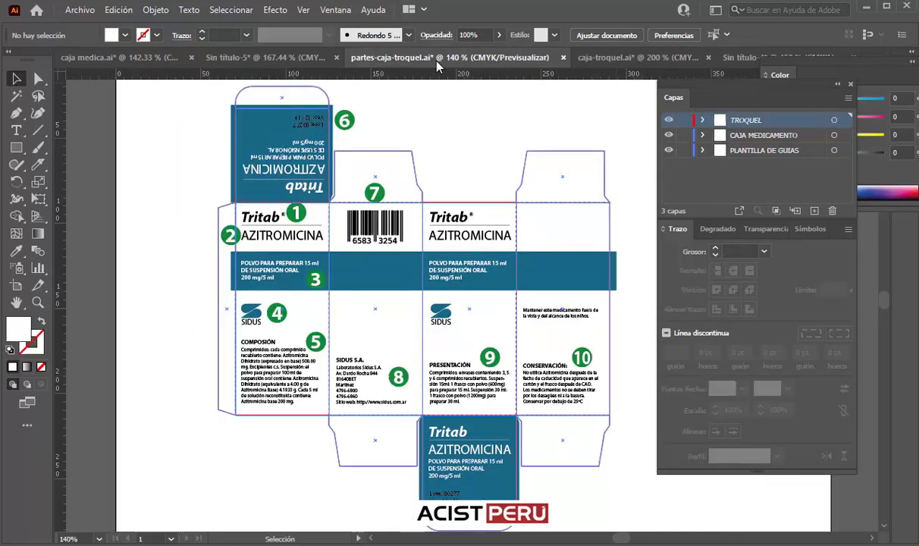
click(299, 58)
drag(489, 302, 237, 288)
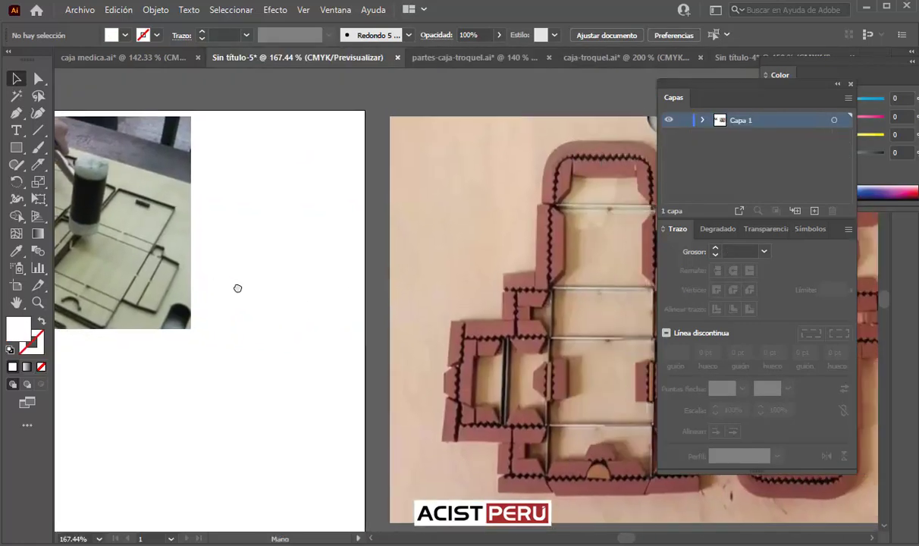
click(732, 58)
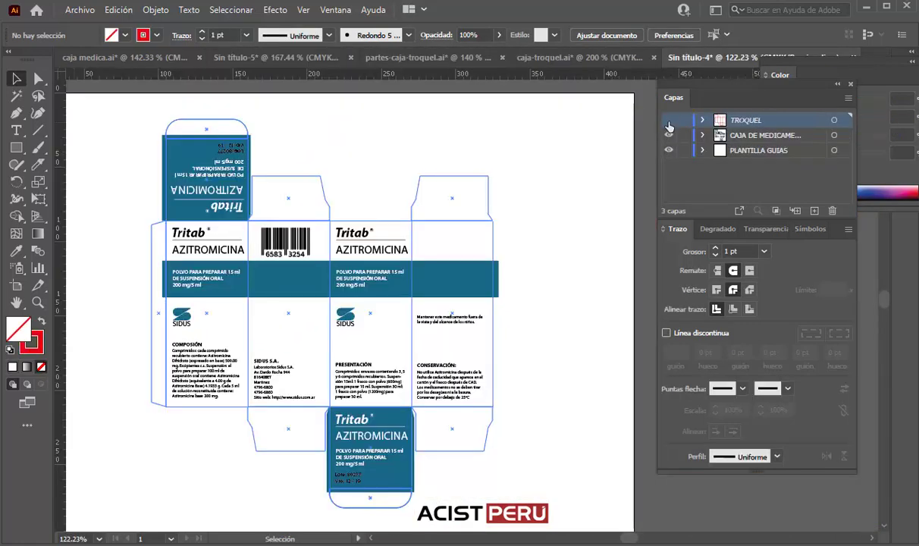
Toggle the artwork, guide and die-line layers one at a time, ending with all three visible.
click(670, 135)
click(669, 150)
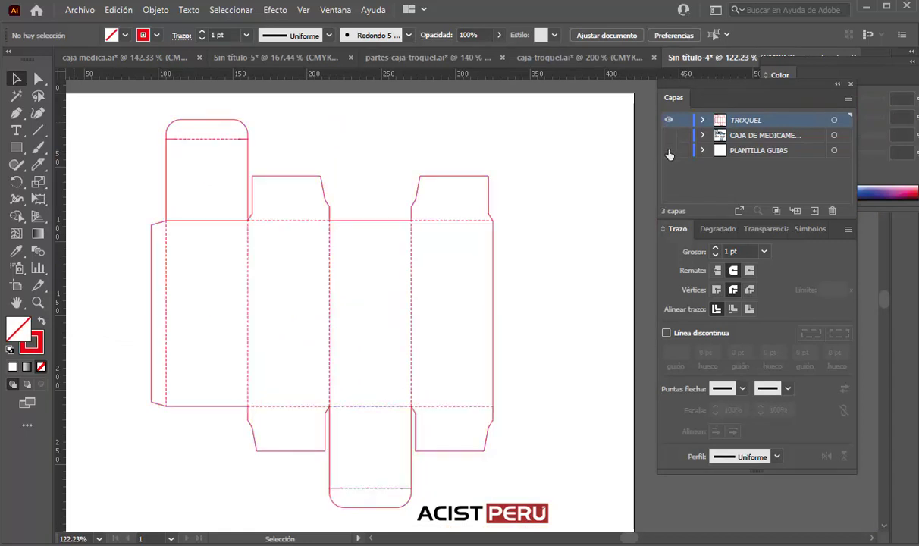
click(669, 119)
click(670, 151)
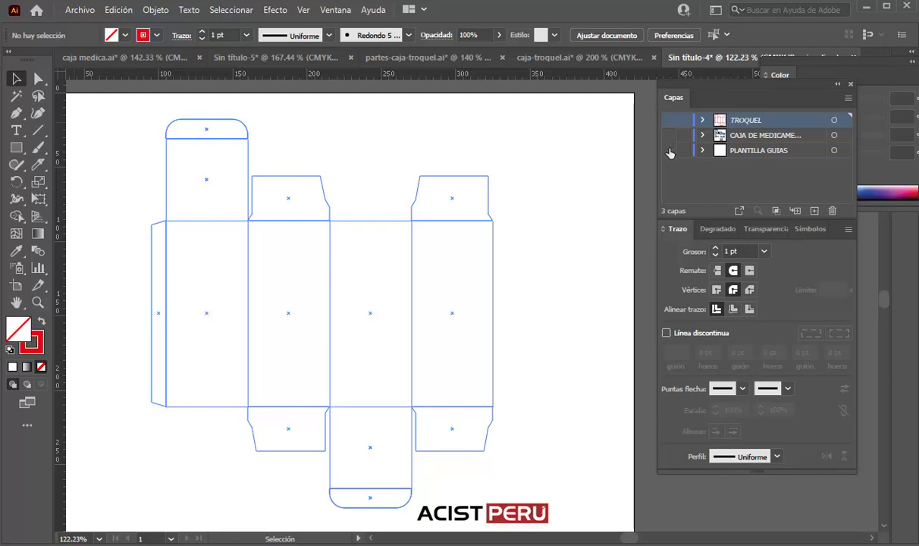
click(669, 150)
click(669, 135)
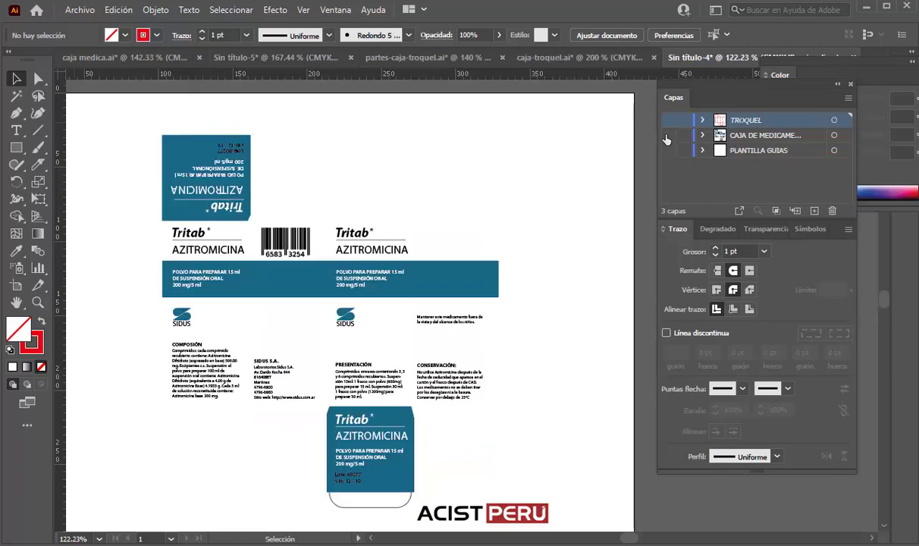
click(669, 135)
click(669, 120)
click(669, 150)
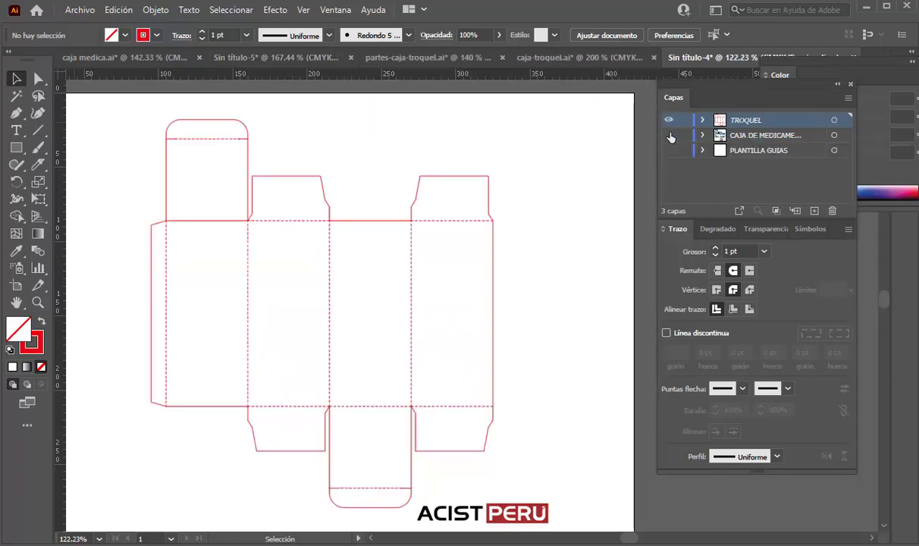
click(669, 135)
Pass through caja-troquel.ai to the partes-caja-troquel.ai layout, then open caja medica.ai.
click(599, 59)
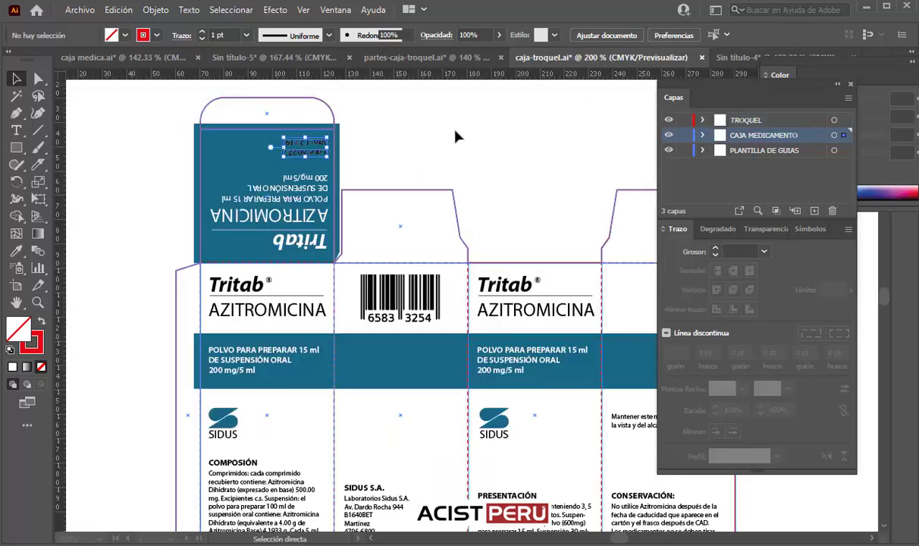
click(438, 58)
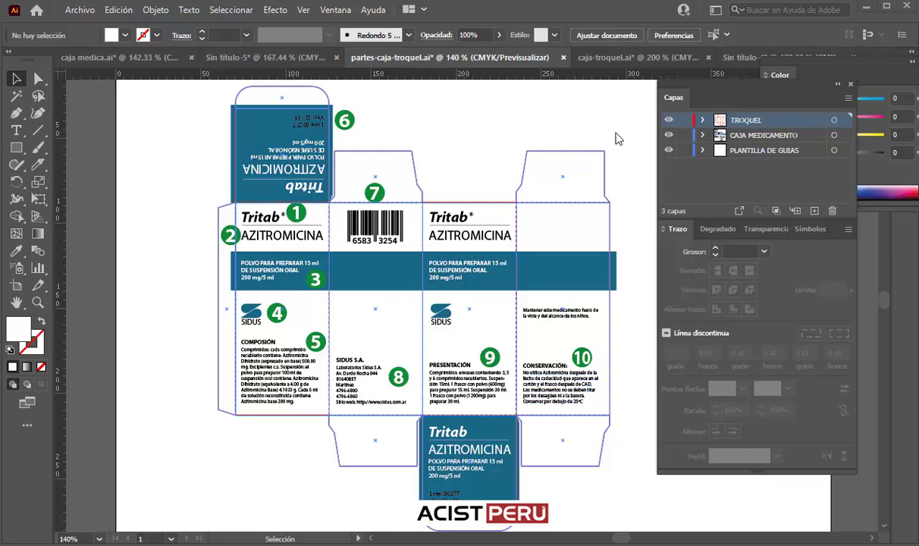
click(130, 58)
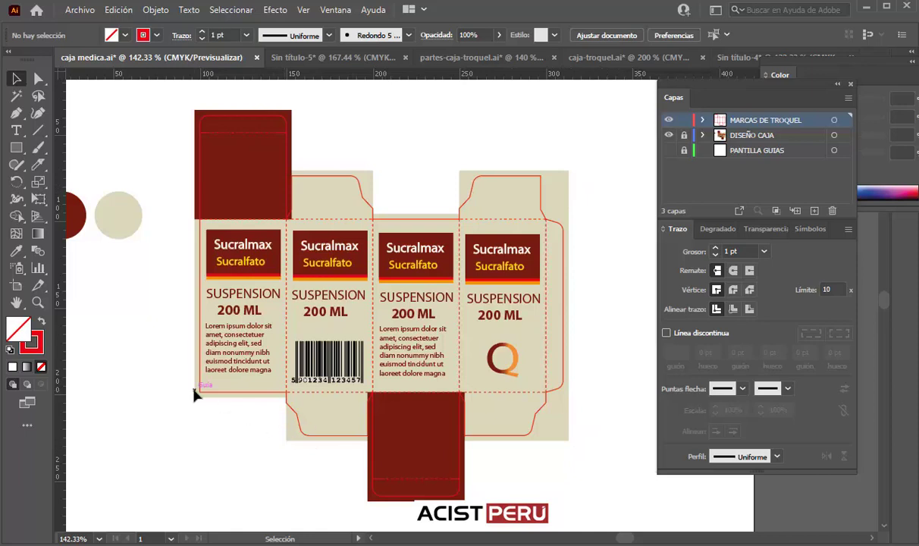
Hide and reshow the Sucralmax DISEÑO CAJA and MARCAS DE TROQUEL layers, then fit the caja-troquel artboard in view.
click(669, 135)
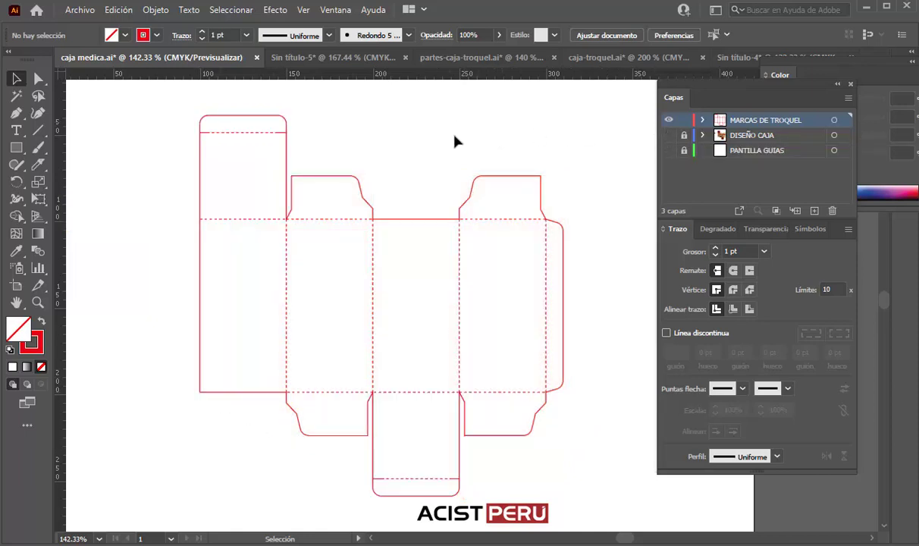
click(668, 135)
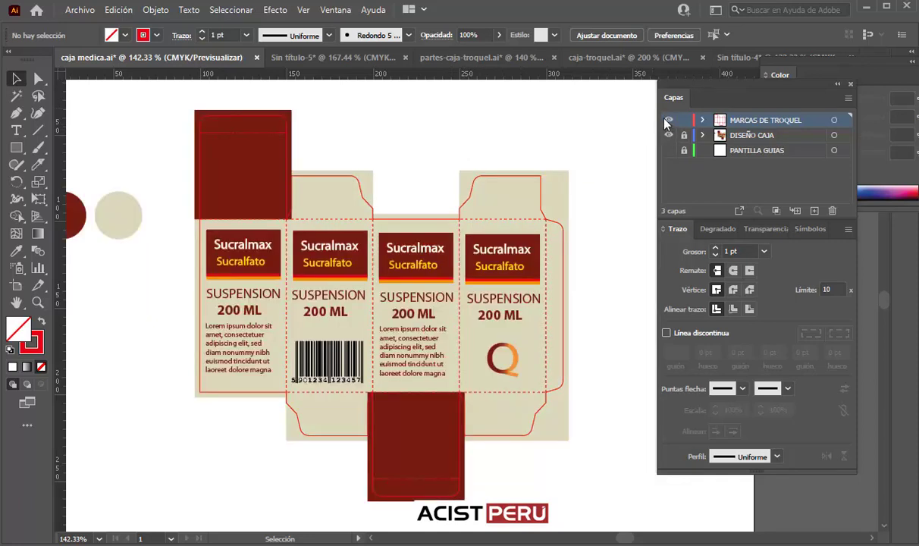
click(668, 120)
click(669, 120)
click(607, 59)
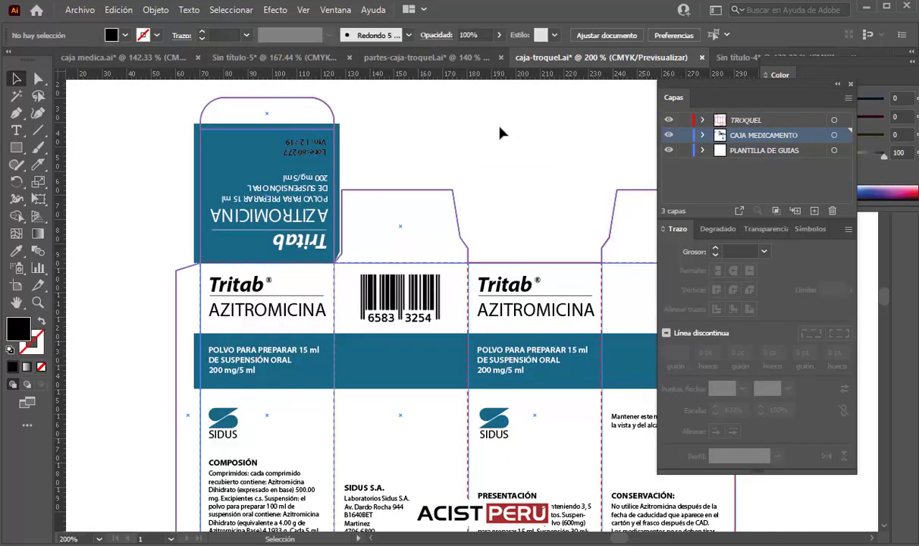
key(ctrl+0)
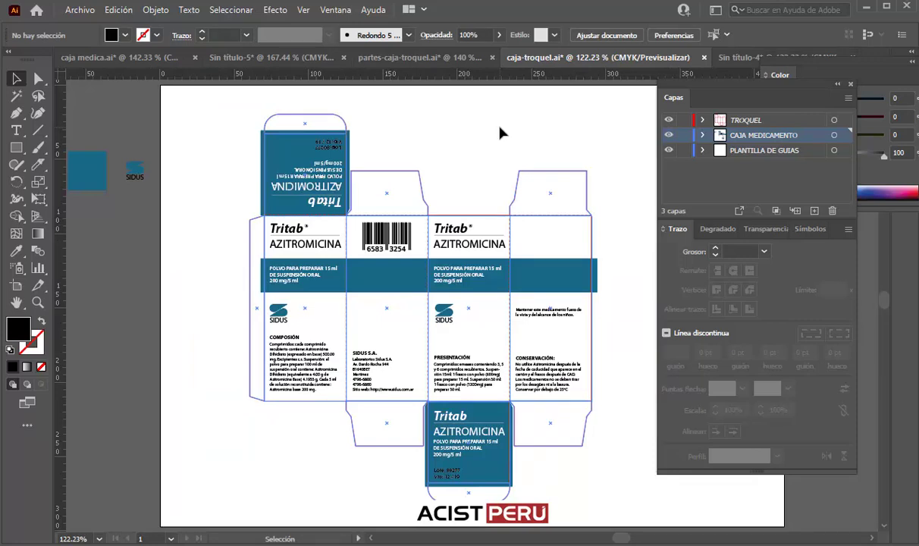